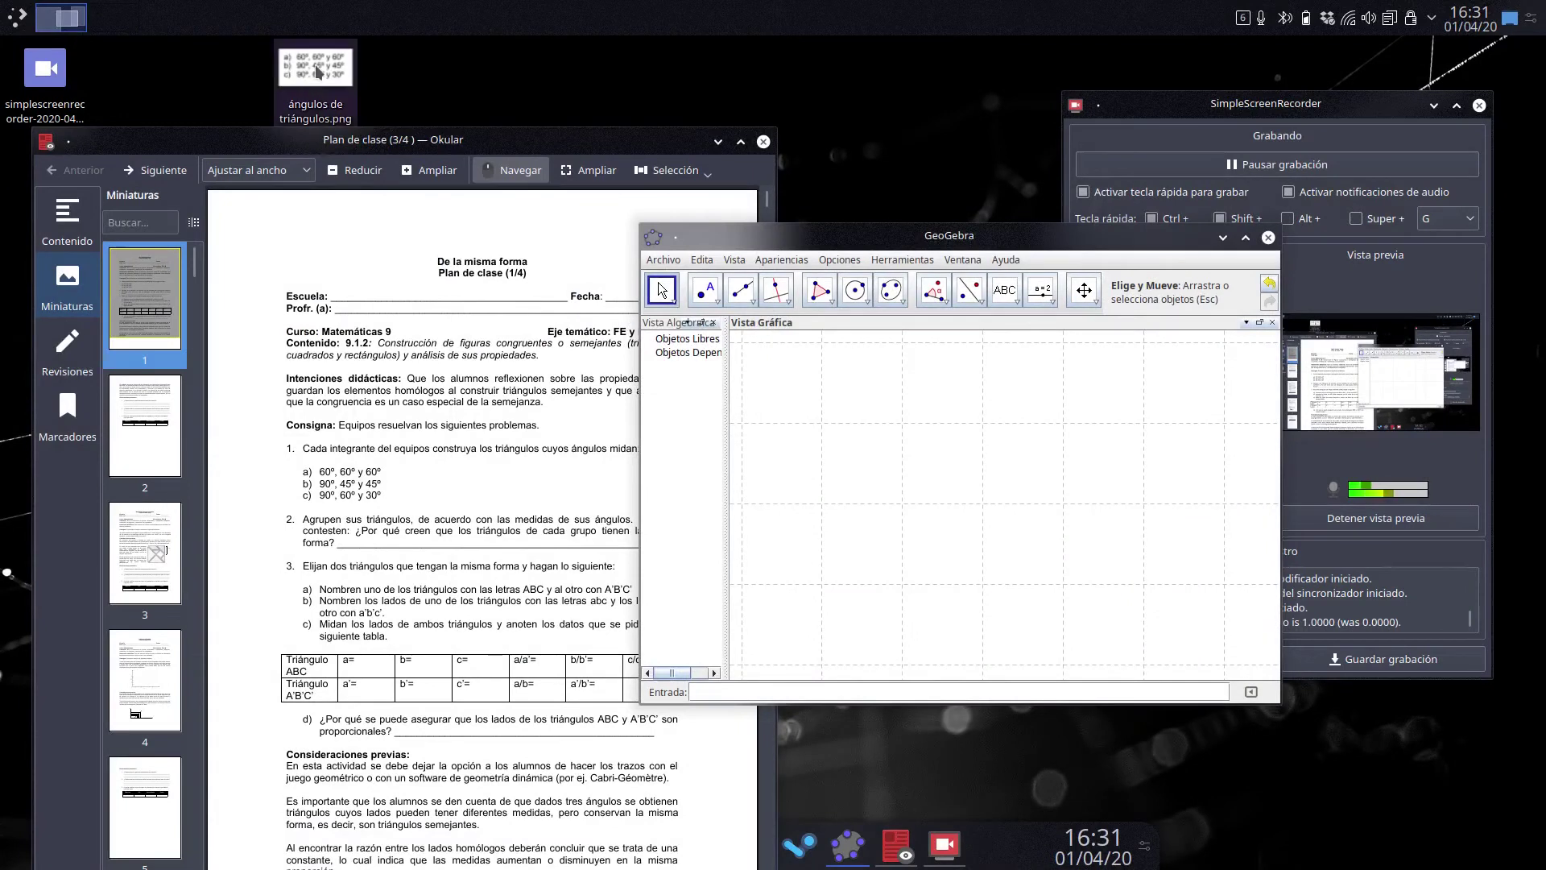
Open the image ángulos de triángulos.png from the desktop
left_click(352, 117)
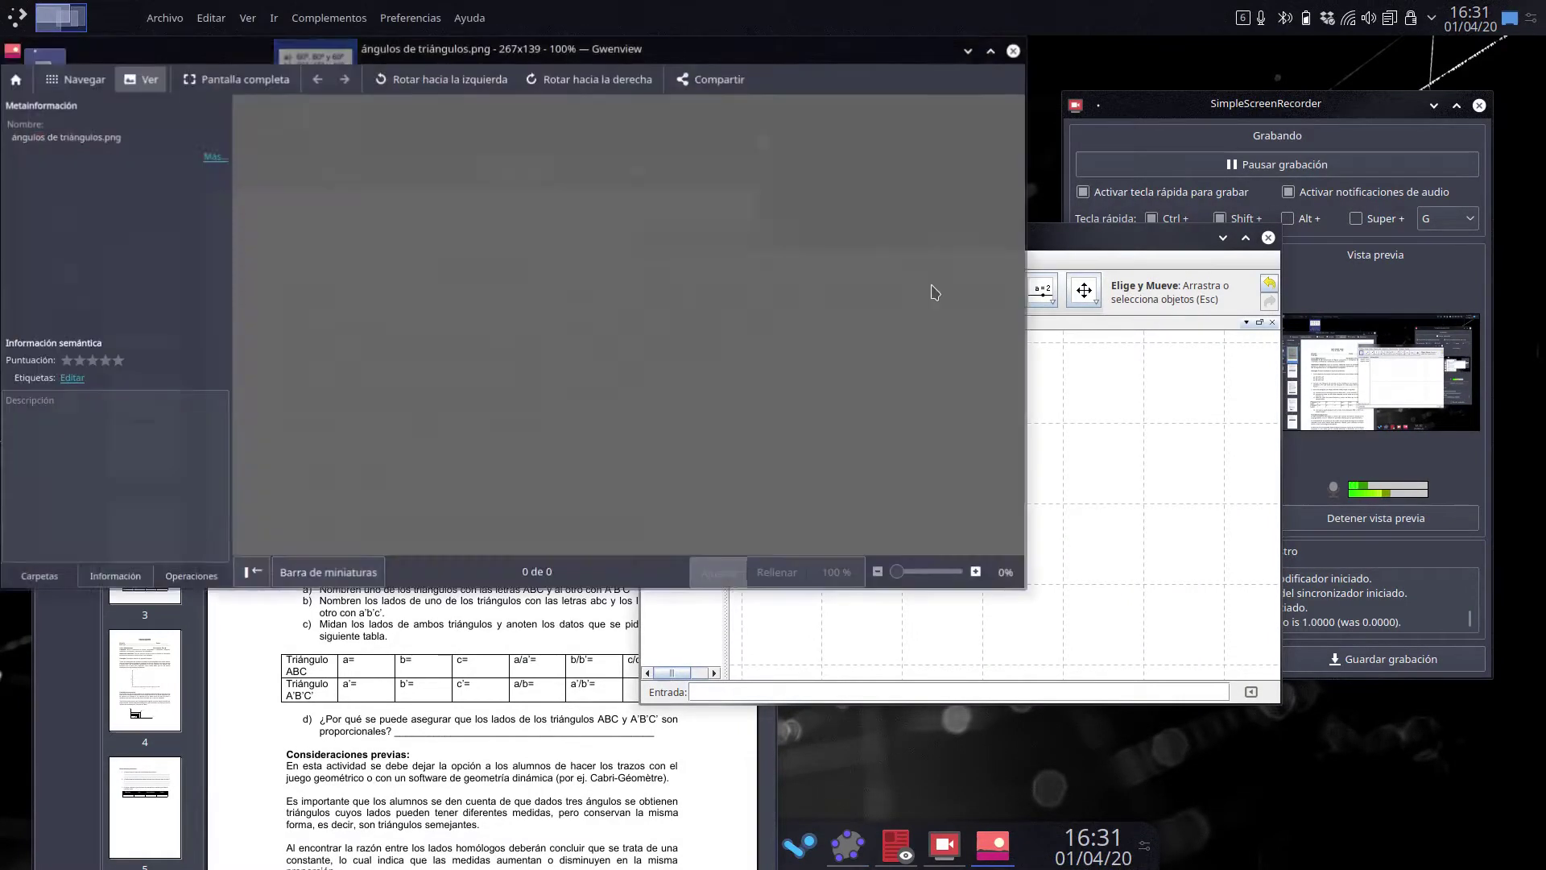
double_click(1079, 242)
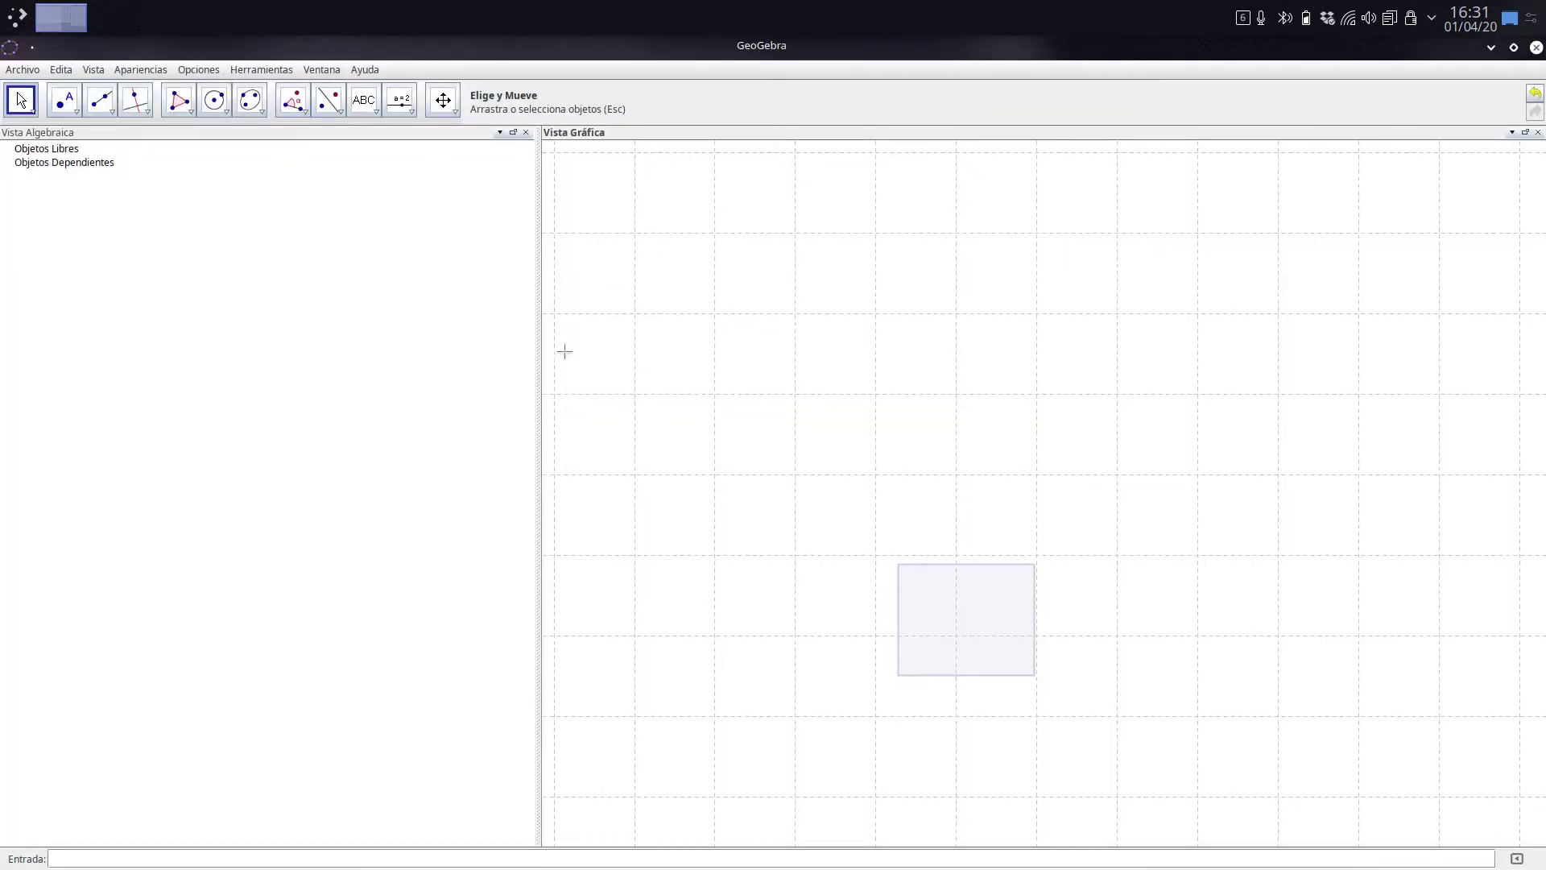
left_click_drag(536, 350, 301, 364)
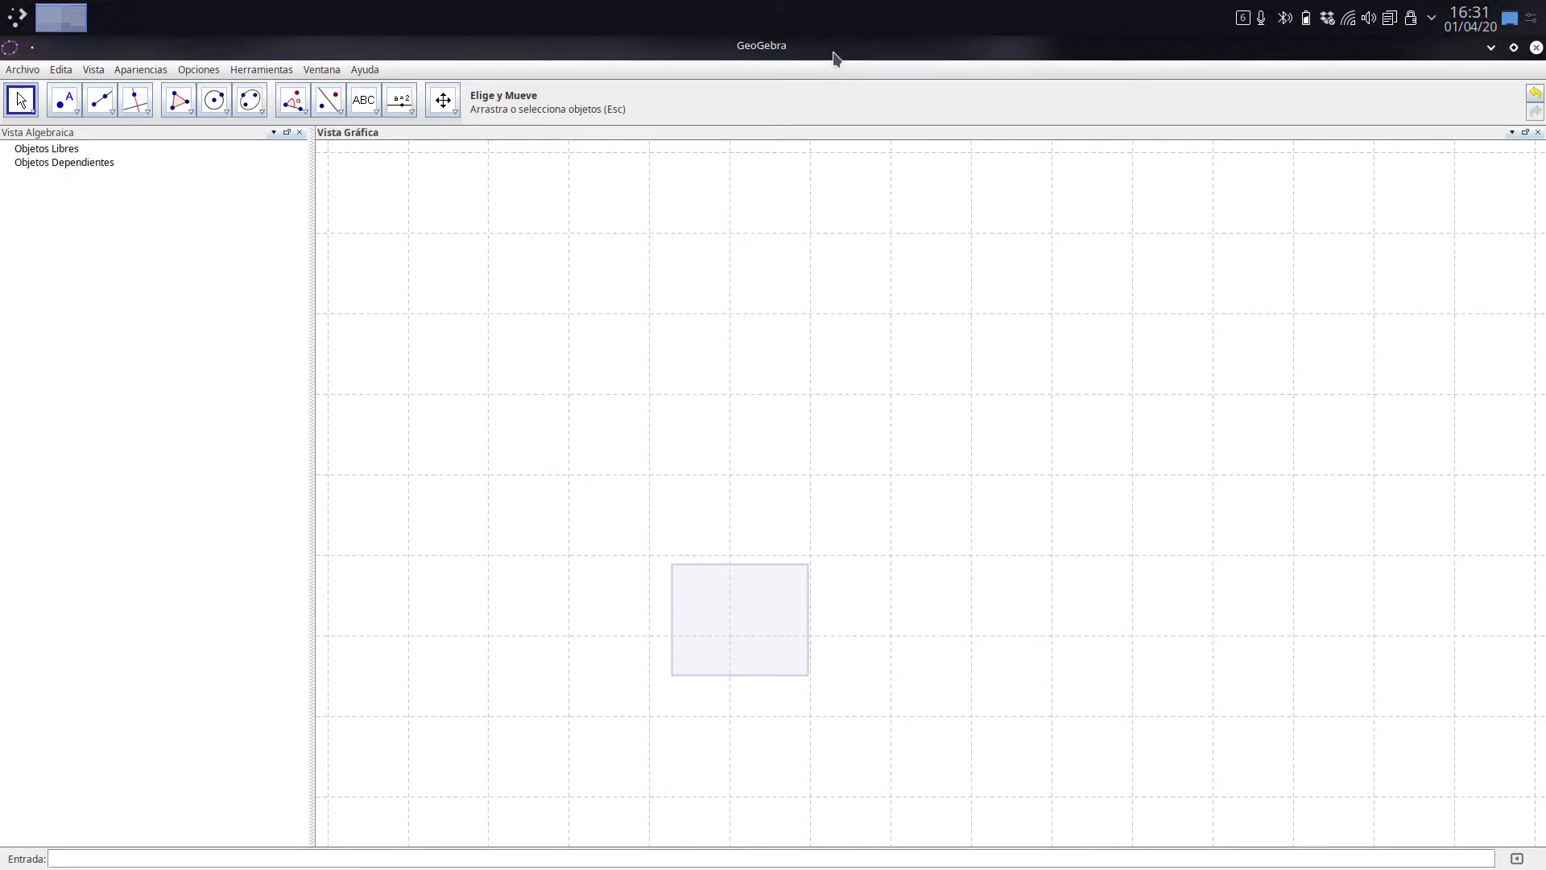
left_click_drag(836, 62, 560, 456)
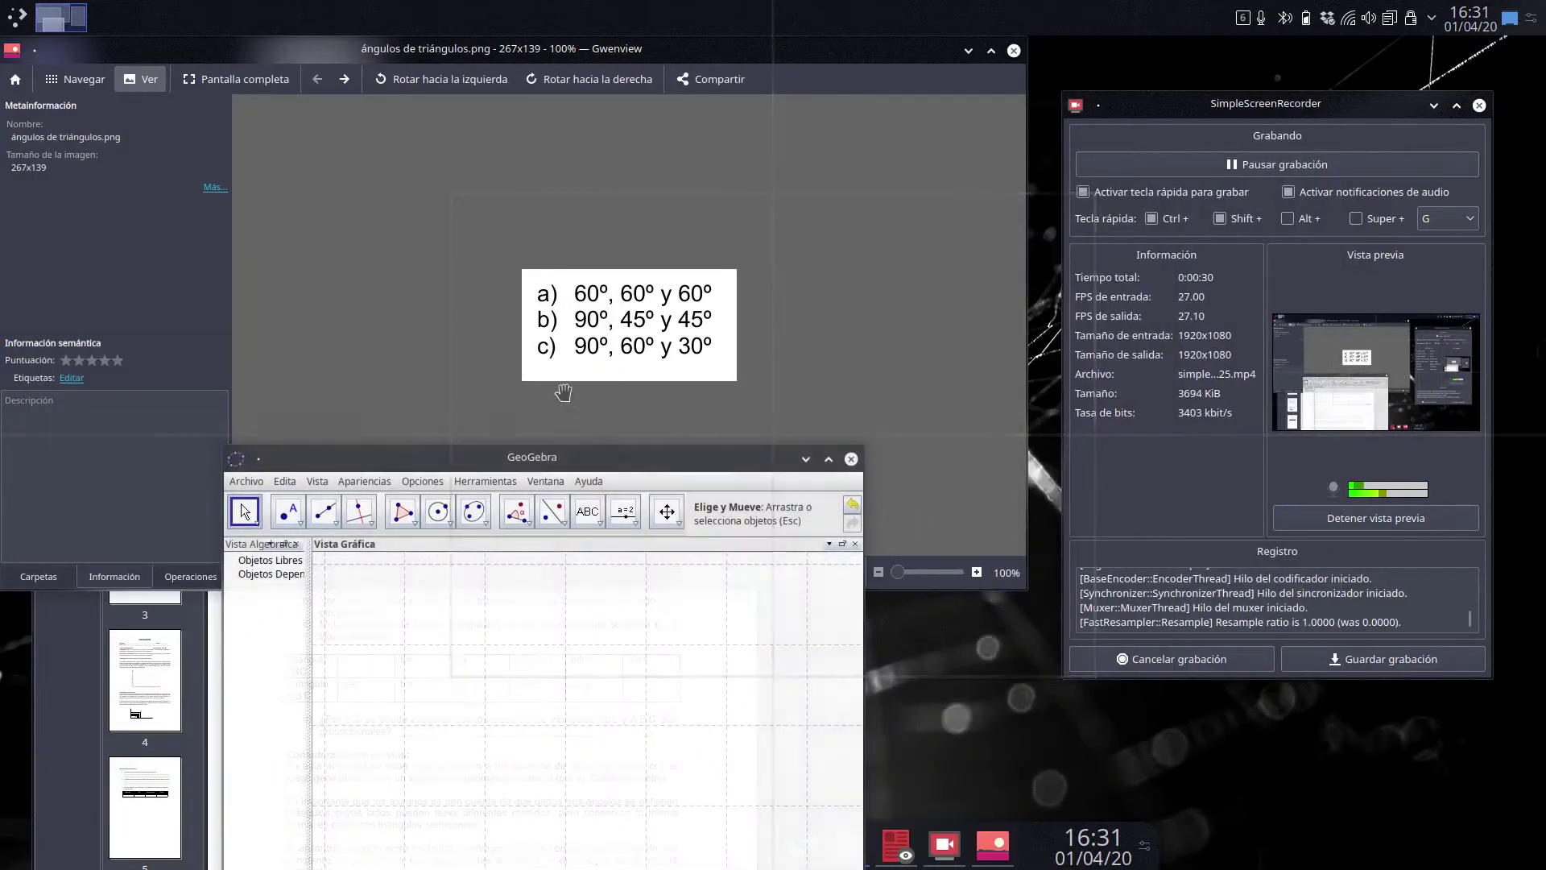
Maximize the image window and examine the list of angle sets for the three triangles
left_click(672, 56)
double_click(674, 56)
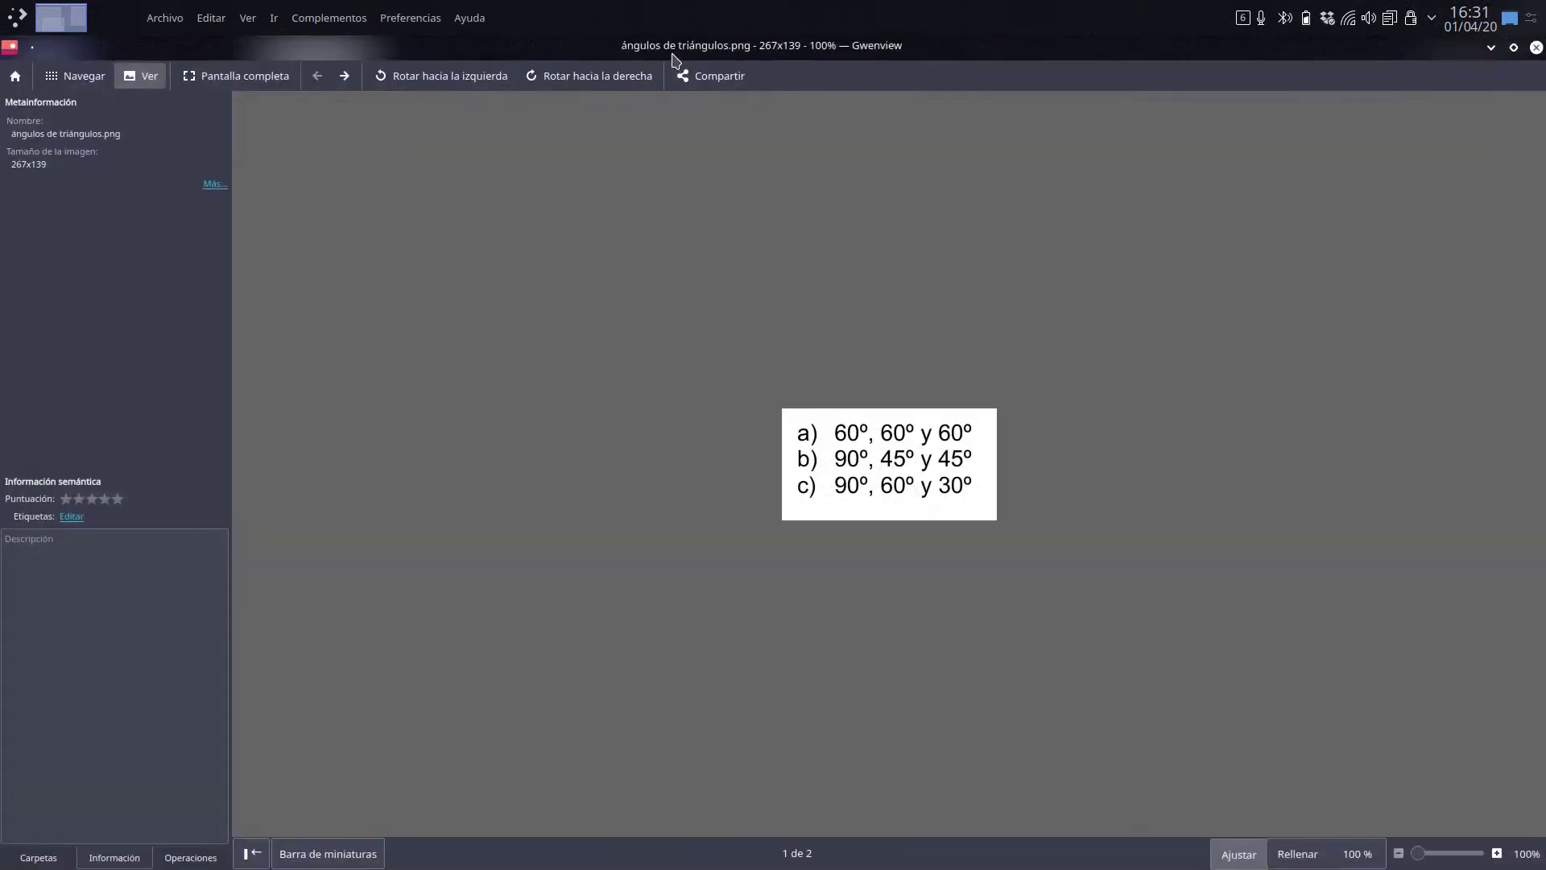
scroll(884, 491, "up", 3)
scroll(884, 491, "up", 2)
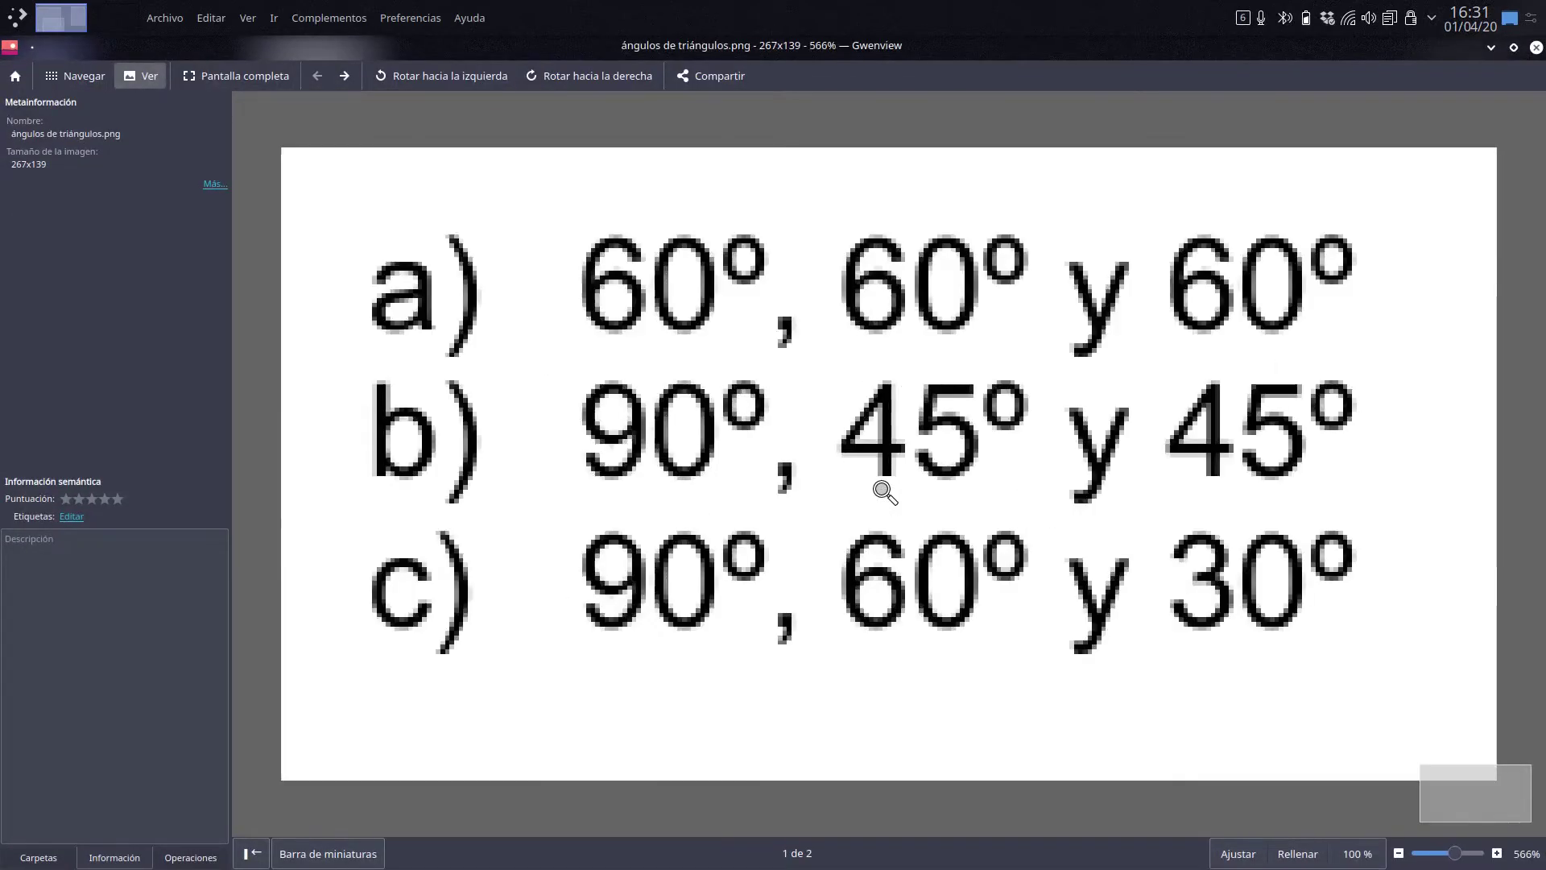
scroll(882, 490, "down", 4)
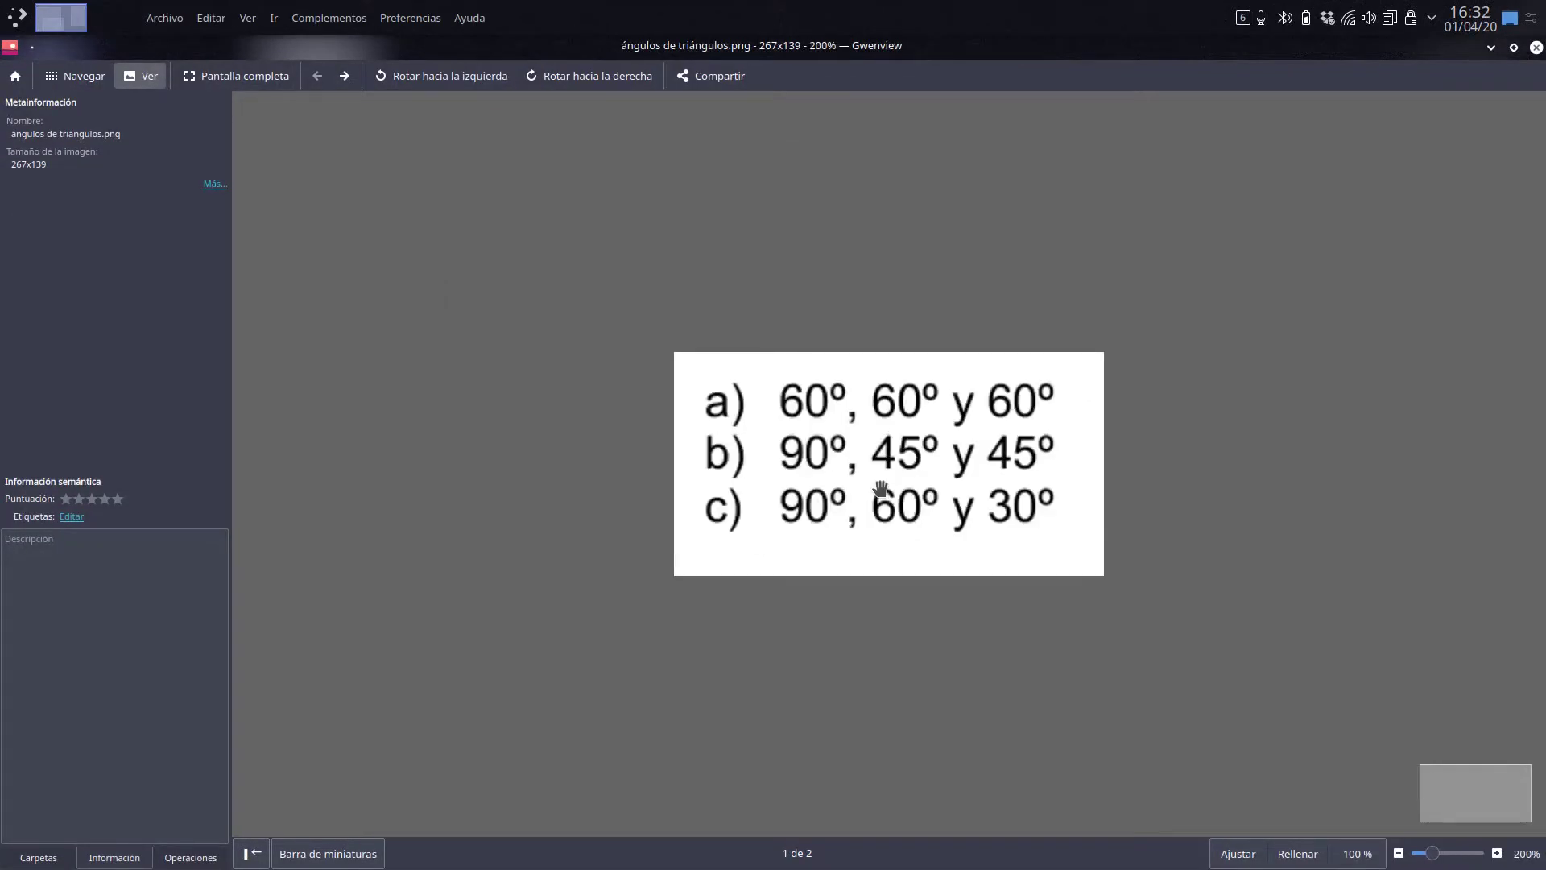
Switch to GeoGebra, maximize it and draw a nearly horizontal segment from about (1.48, -4) to (10.6, -3.74)
key("alt+Tab")
left_click_drag(727, 467, 1093, 261)
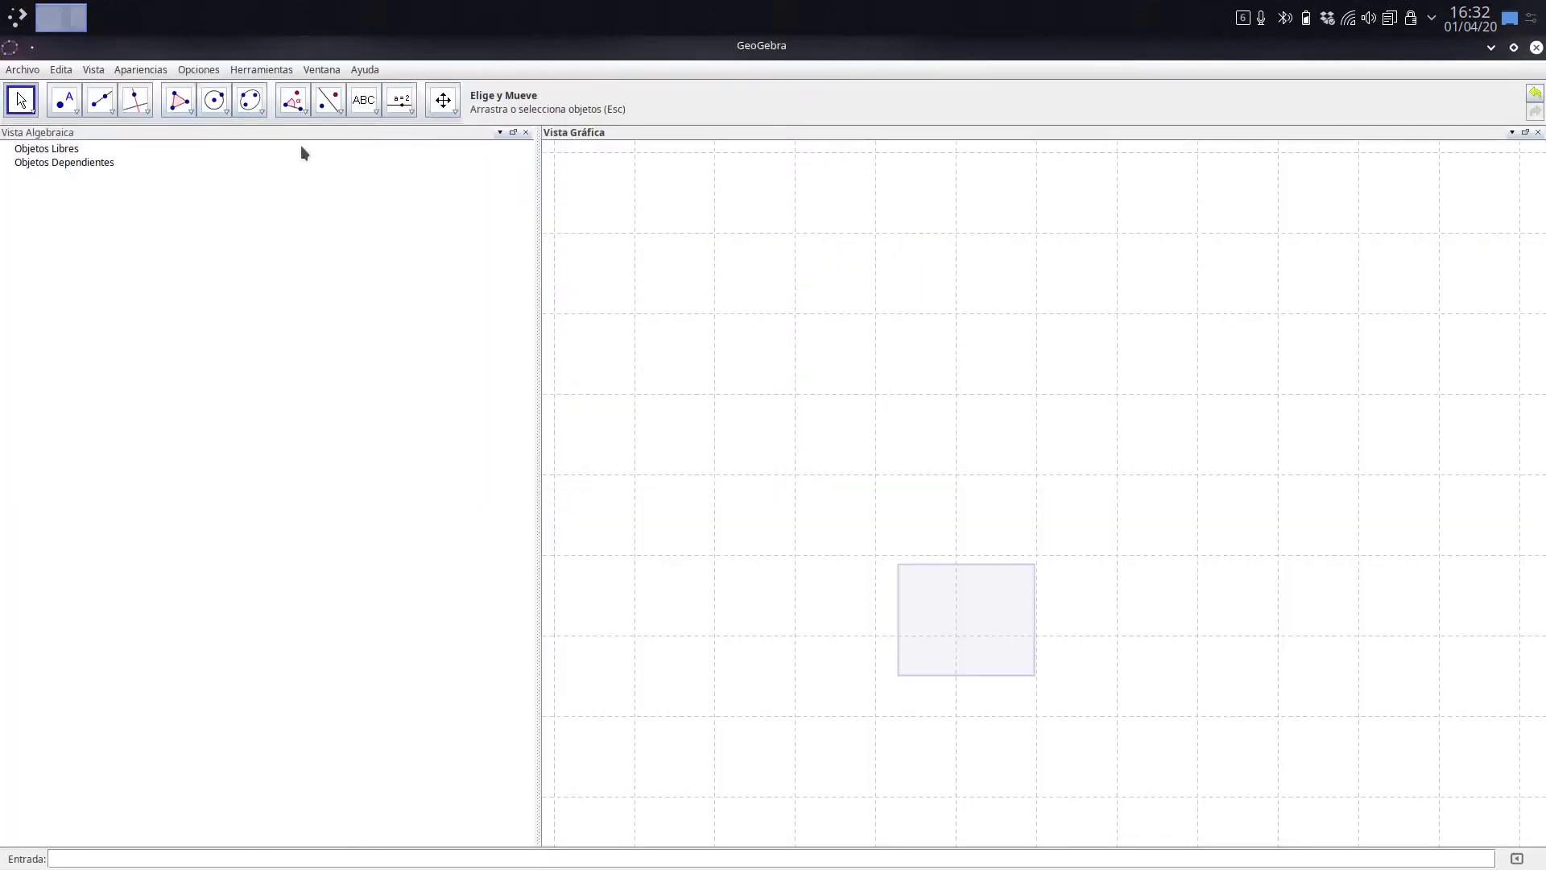
left_click(304, 113)
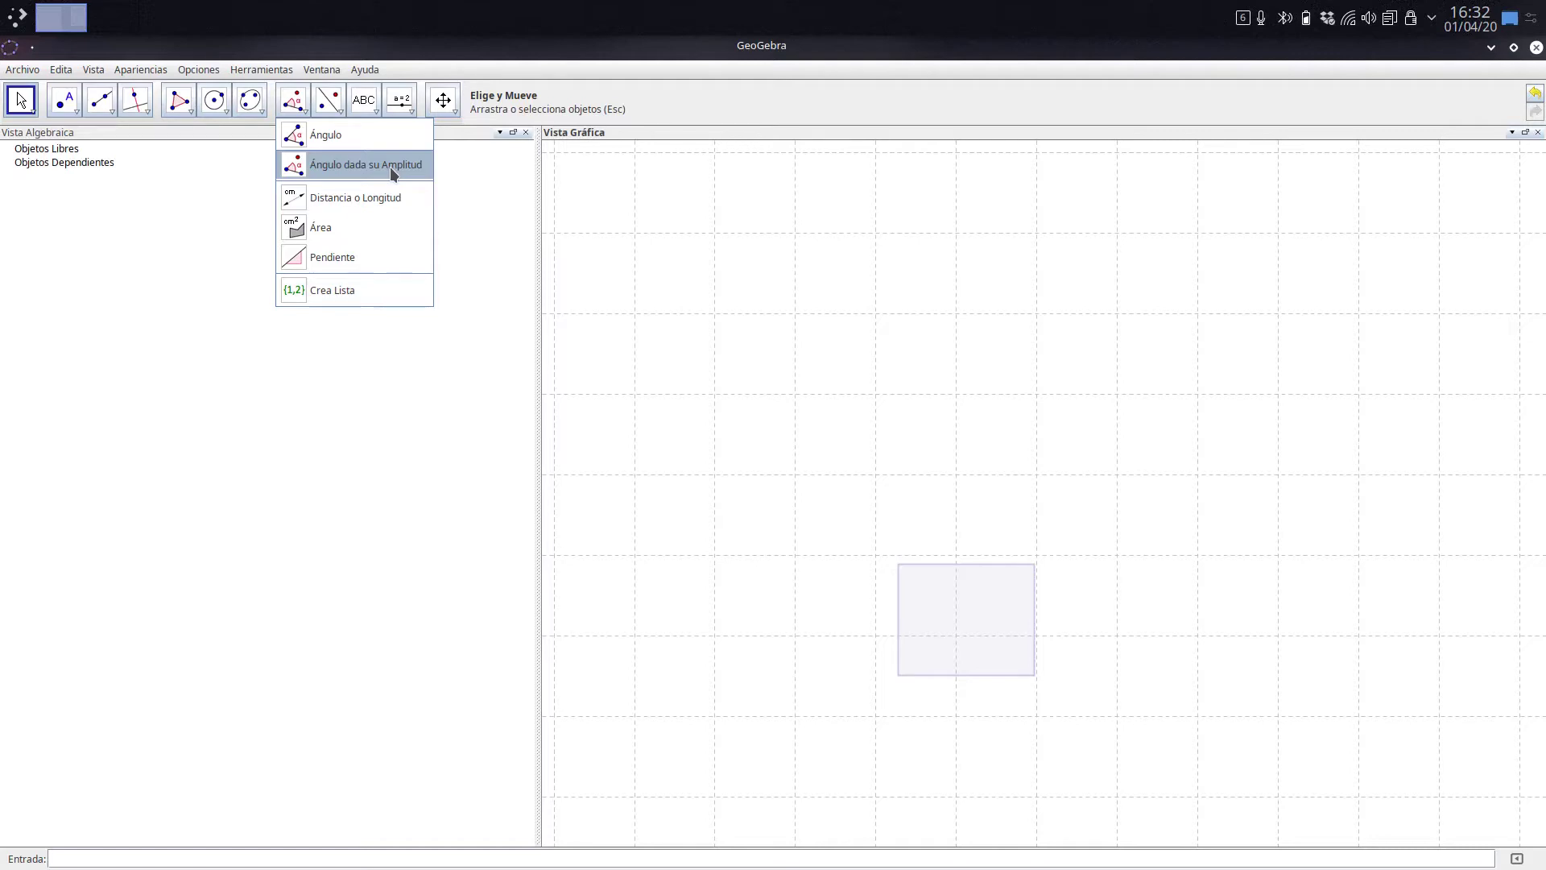
left_click(101, 104)
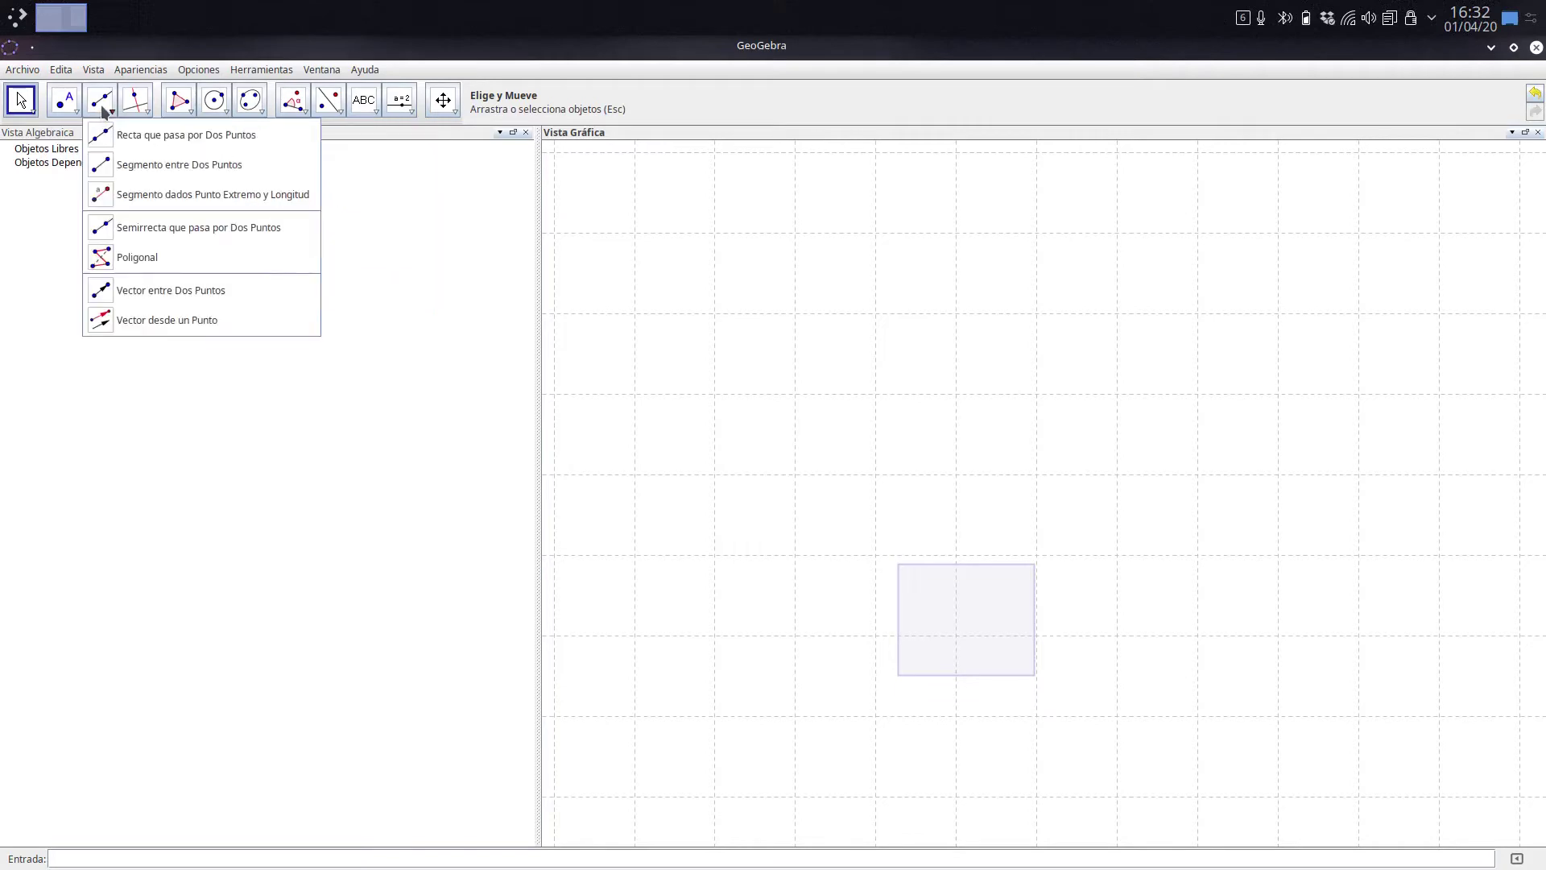
left_click(120, 165)
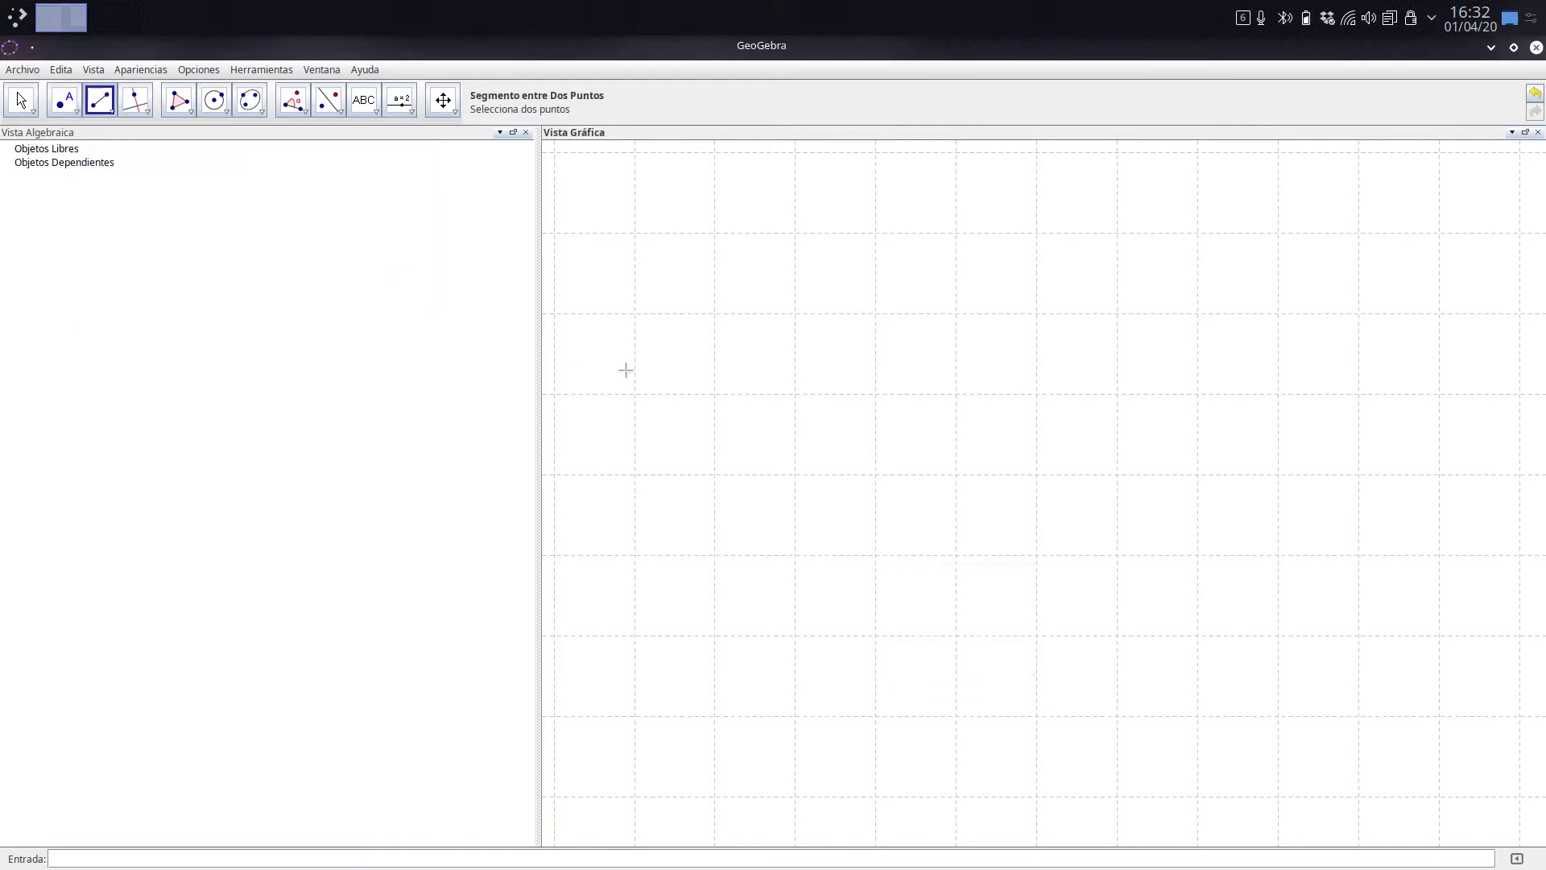
left_click(775, 555)
left_click(1143, 546)
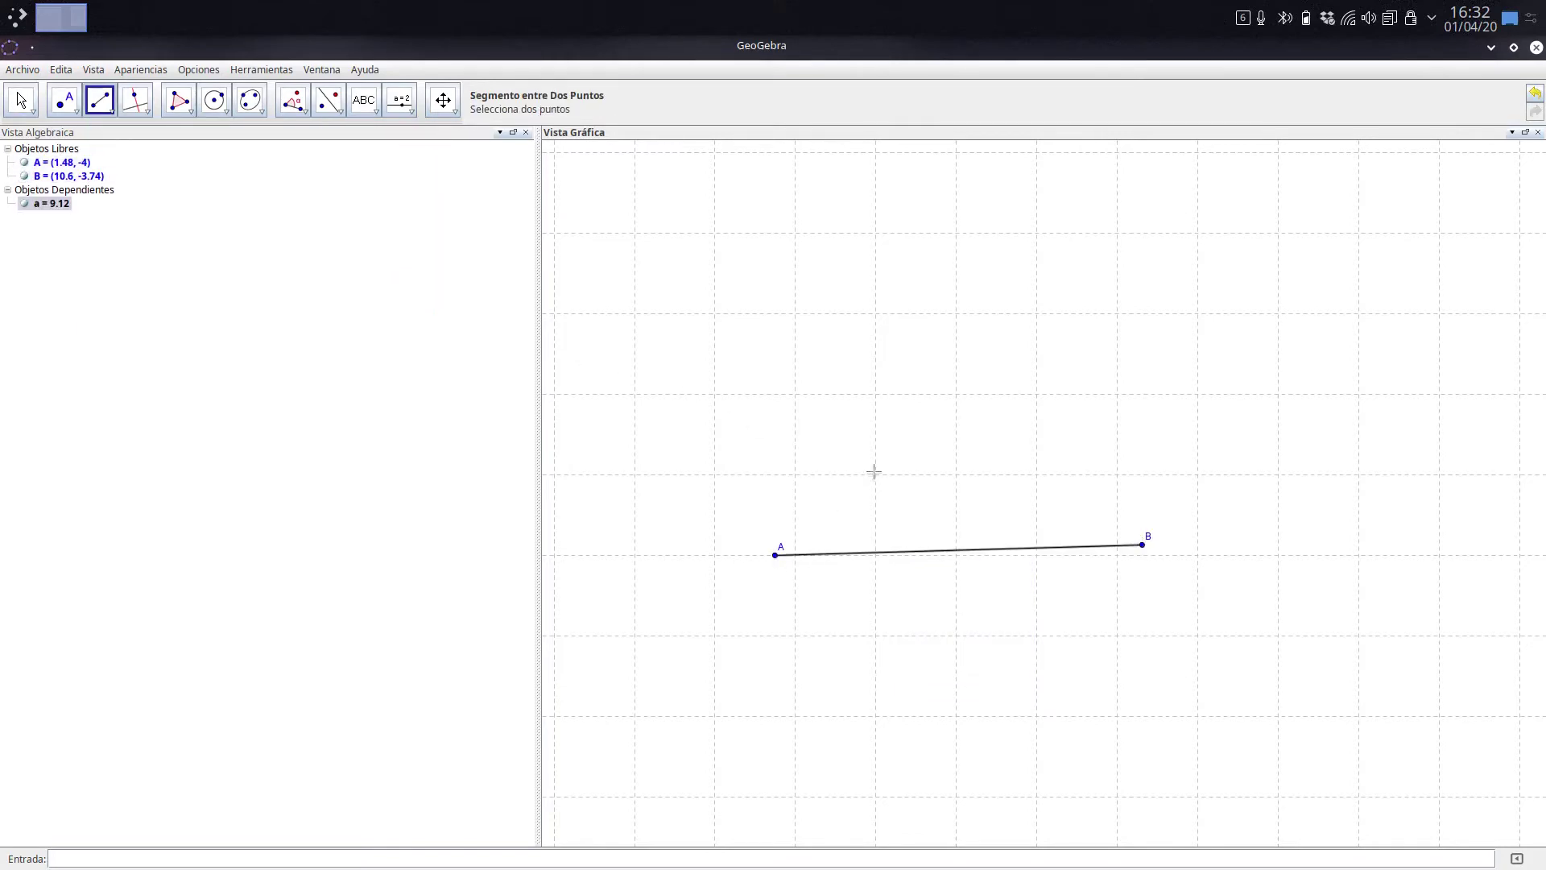
Construct a 60° counterclockwise angle of given size with side point B and vertex A, checking the angle against the image
left_click(305, 118)
left_click(335, 166)
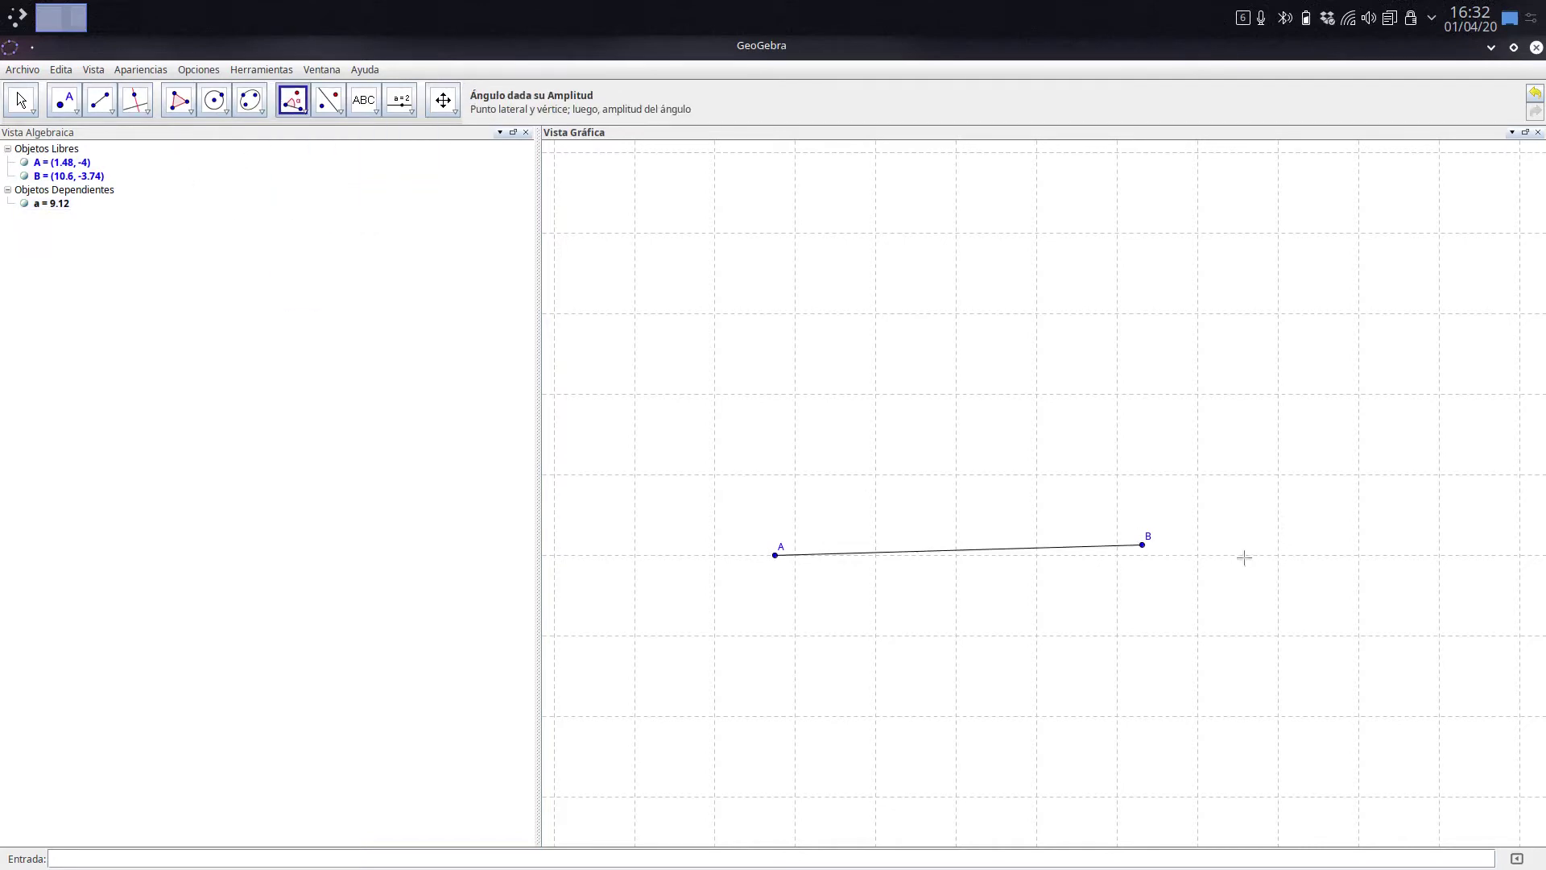
left_click(305, 118)
left_click(345, 164)
left_click(1142, 545)
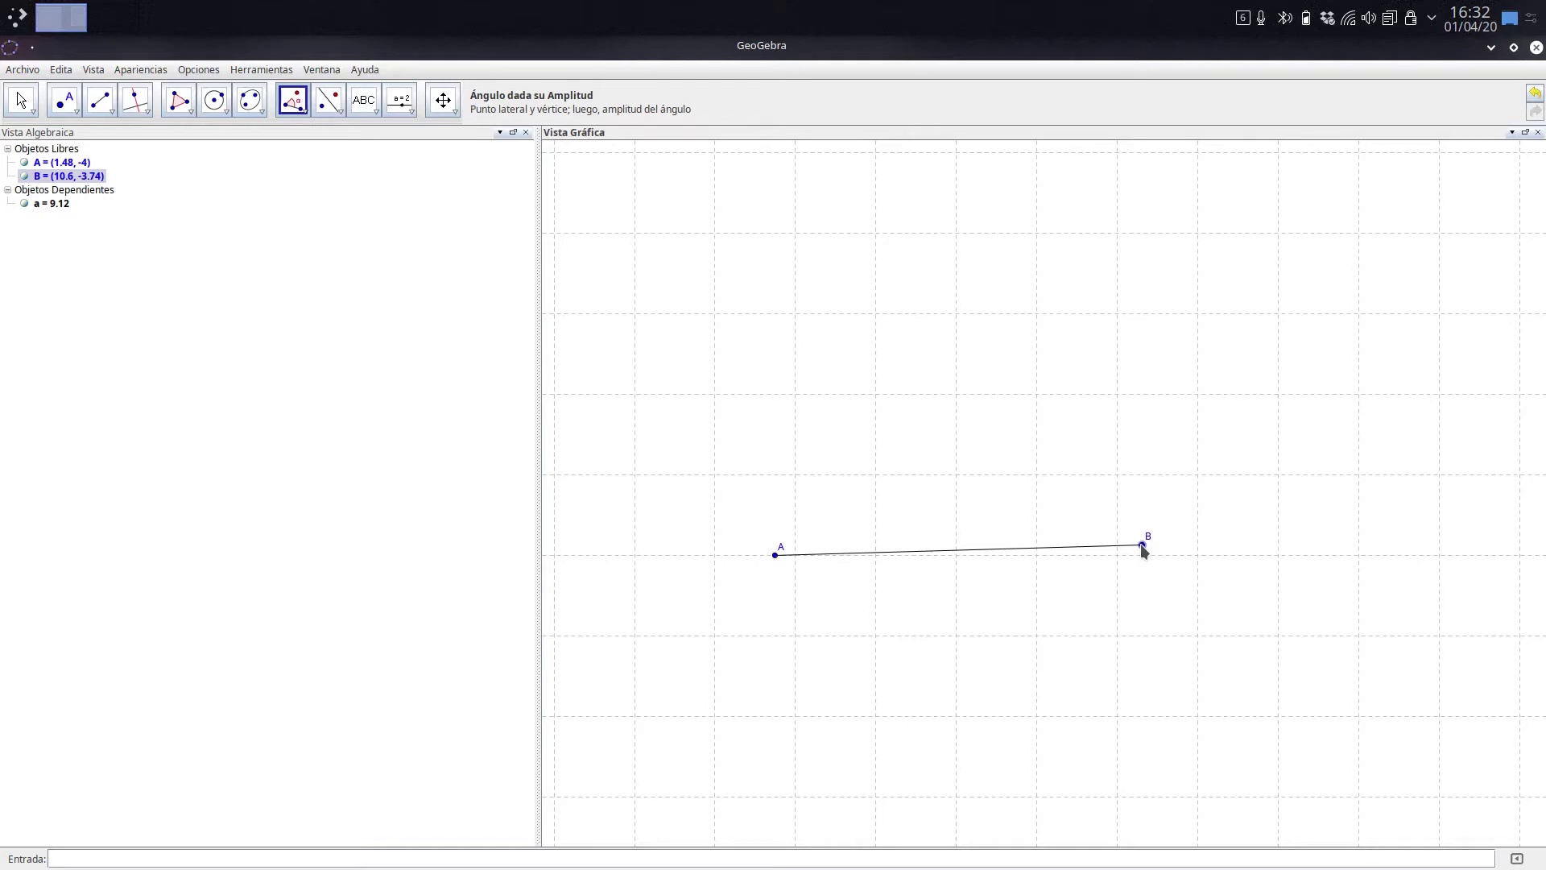
left_click(776, 563)
left_click(775, 555)
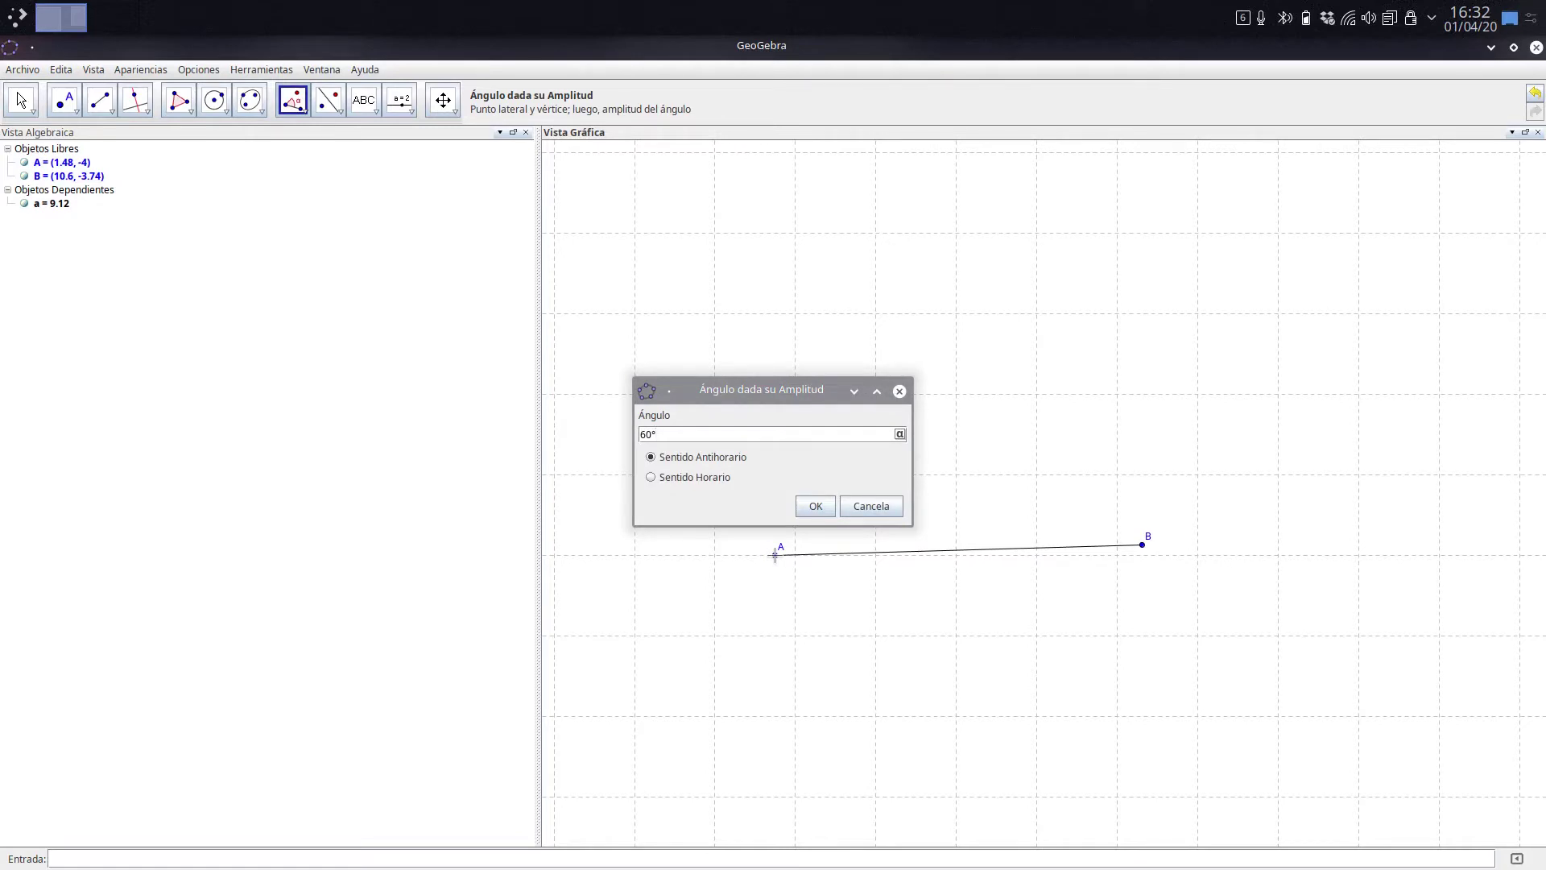
key("alt+Tab")
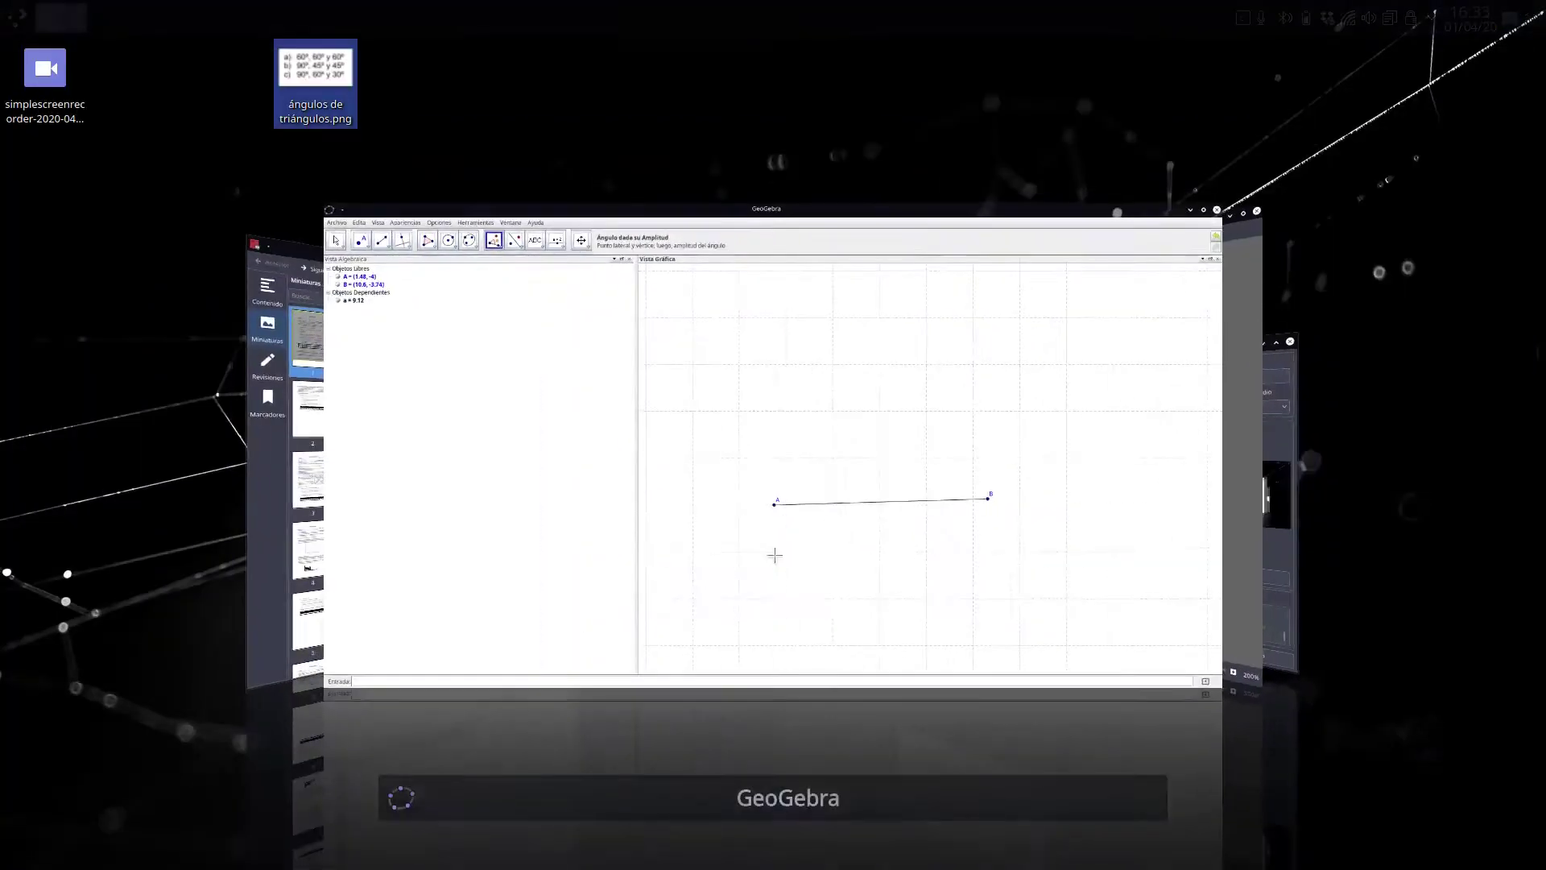
key("alt+Tab")
key("alt+Tab")
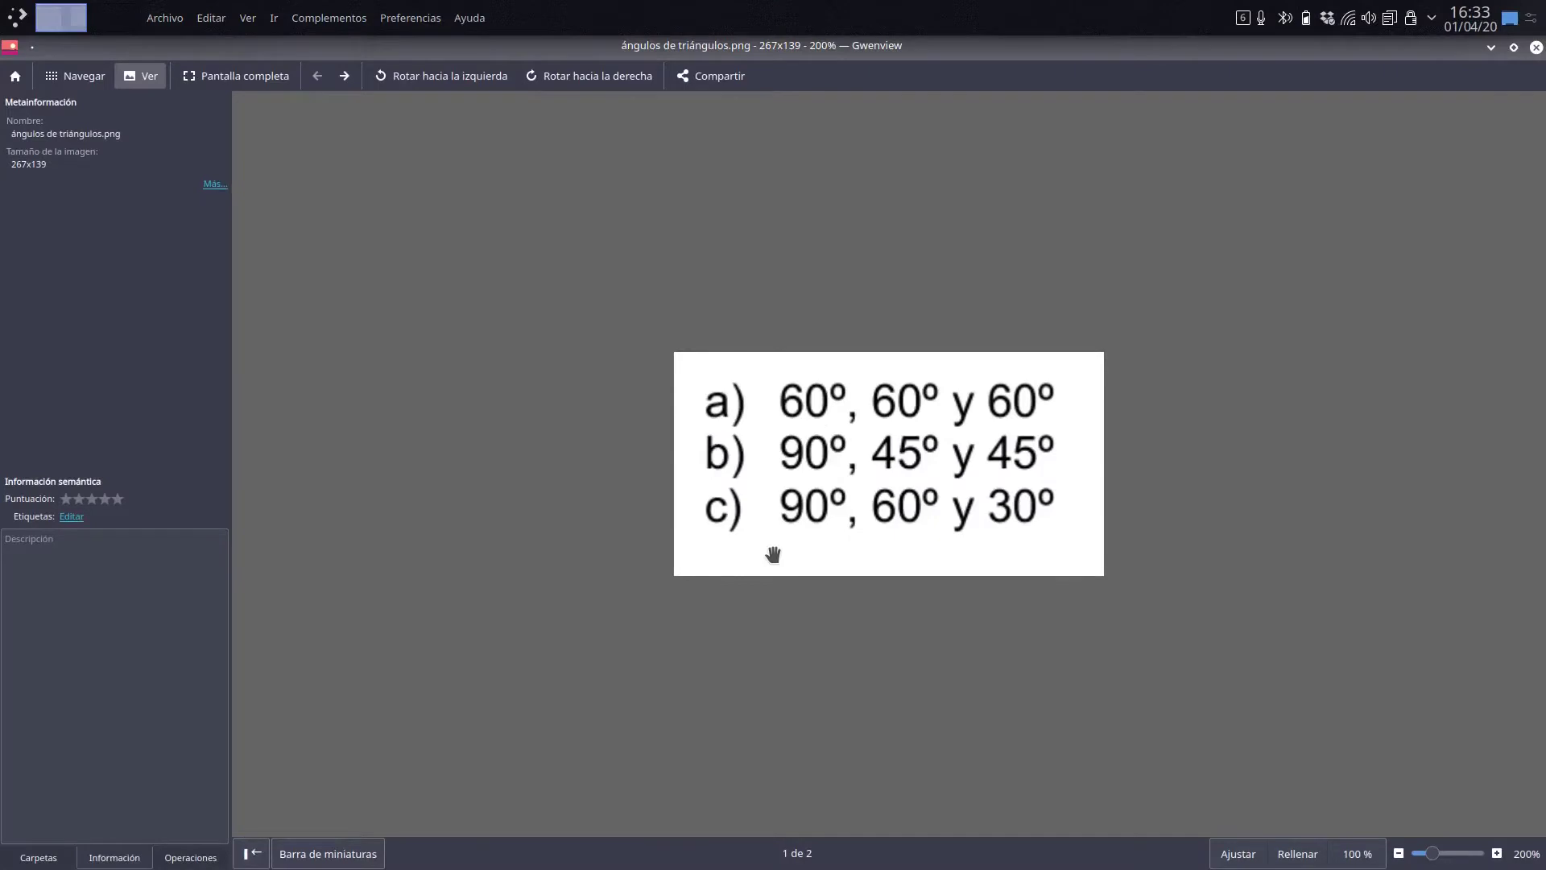
key("alt+Tab")
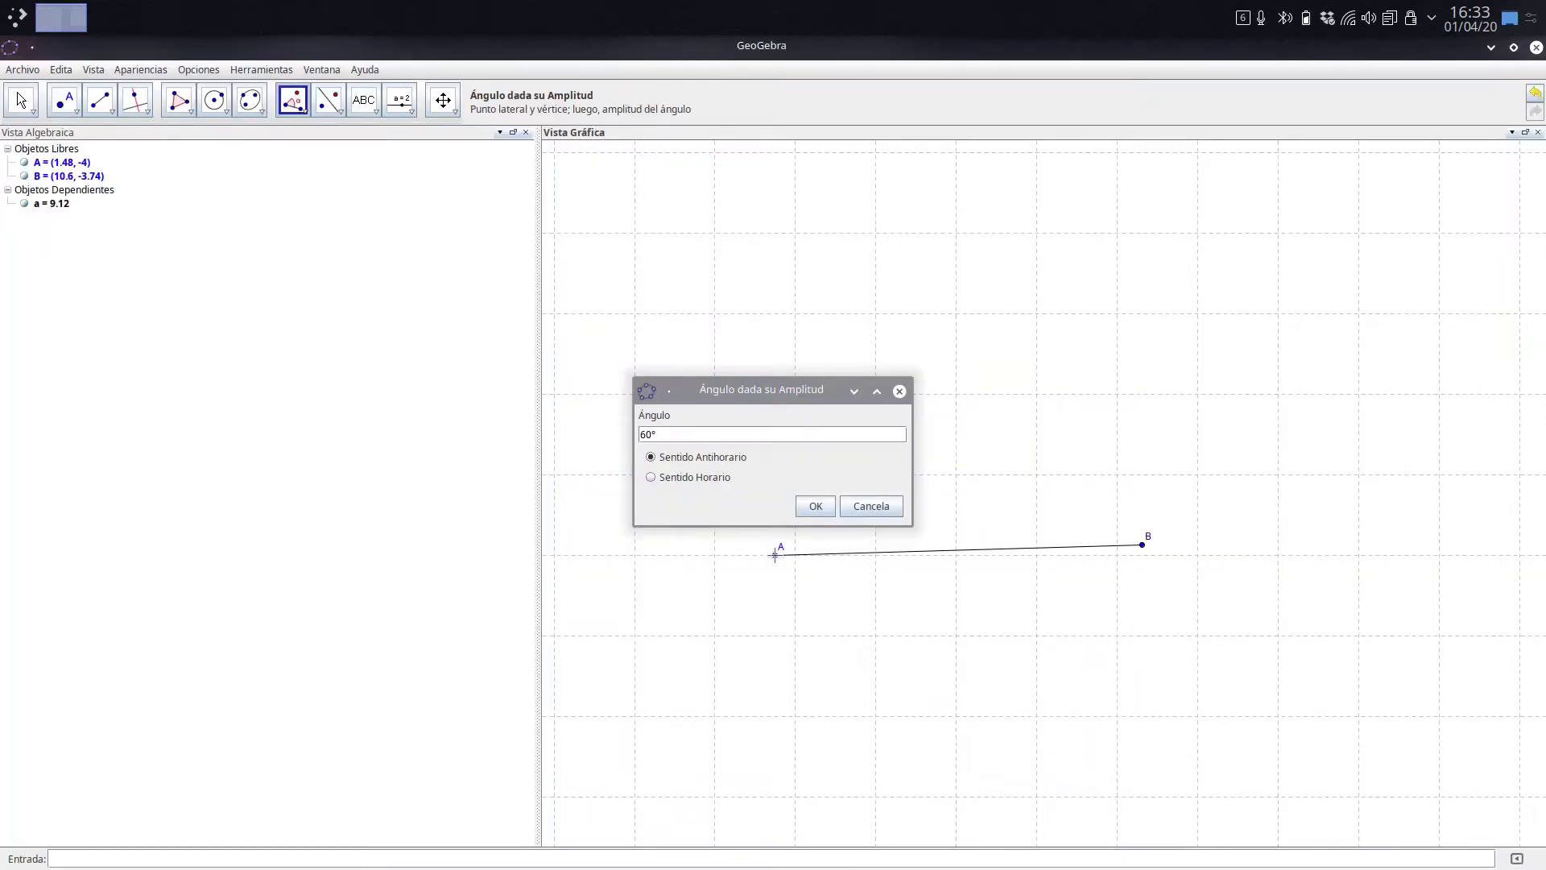
left_click(814, 509)
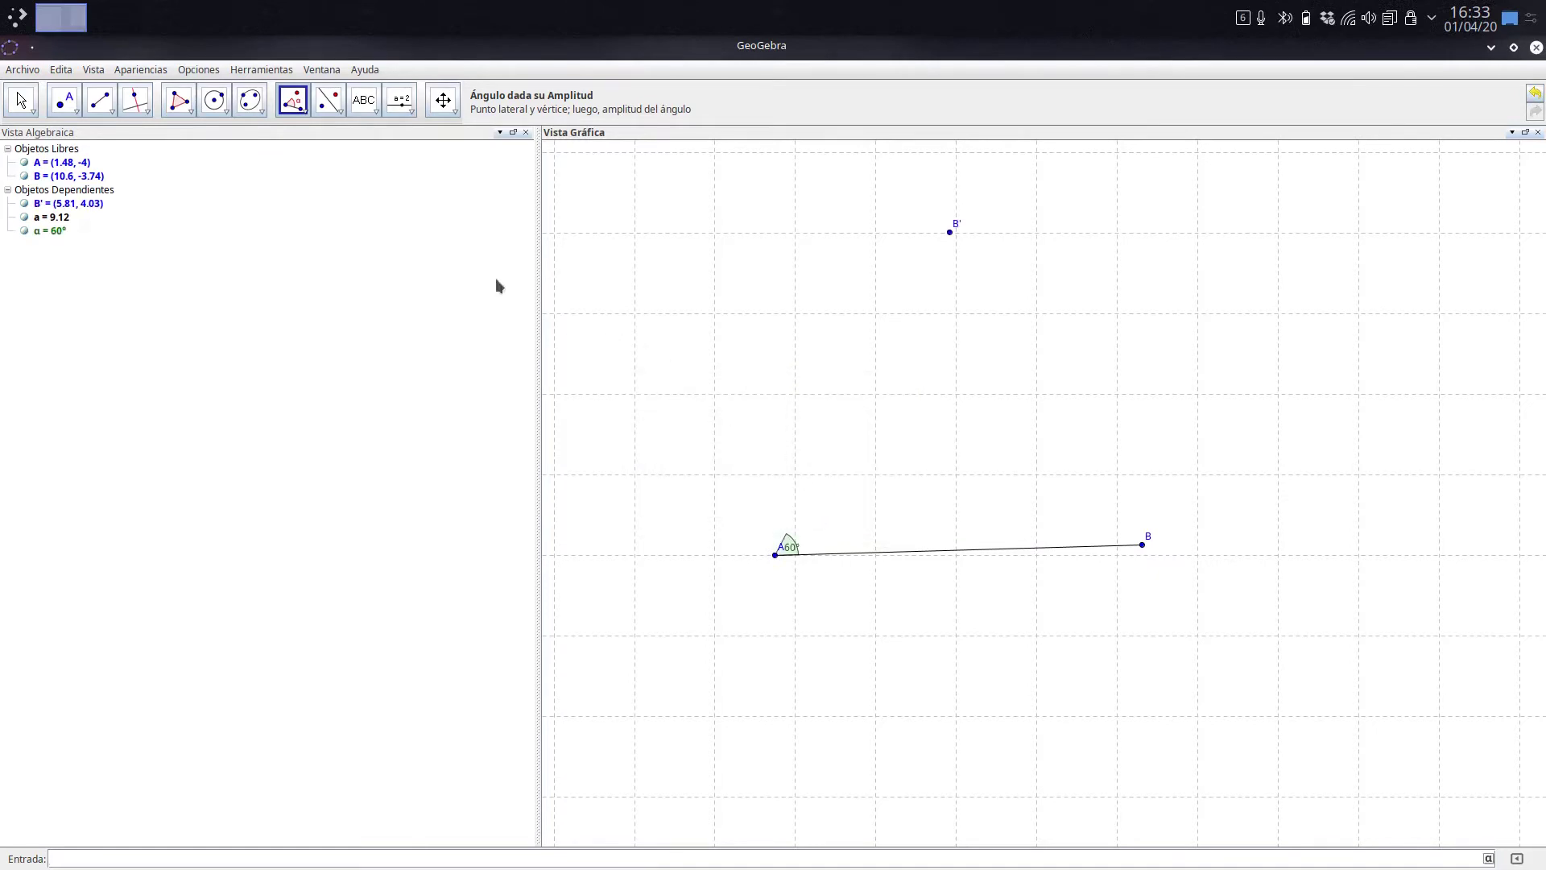
Draw a segment from point A to the rotated point B'
left_click(112, 111)
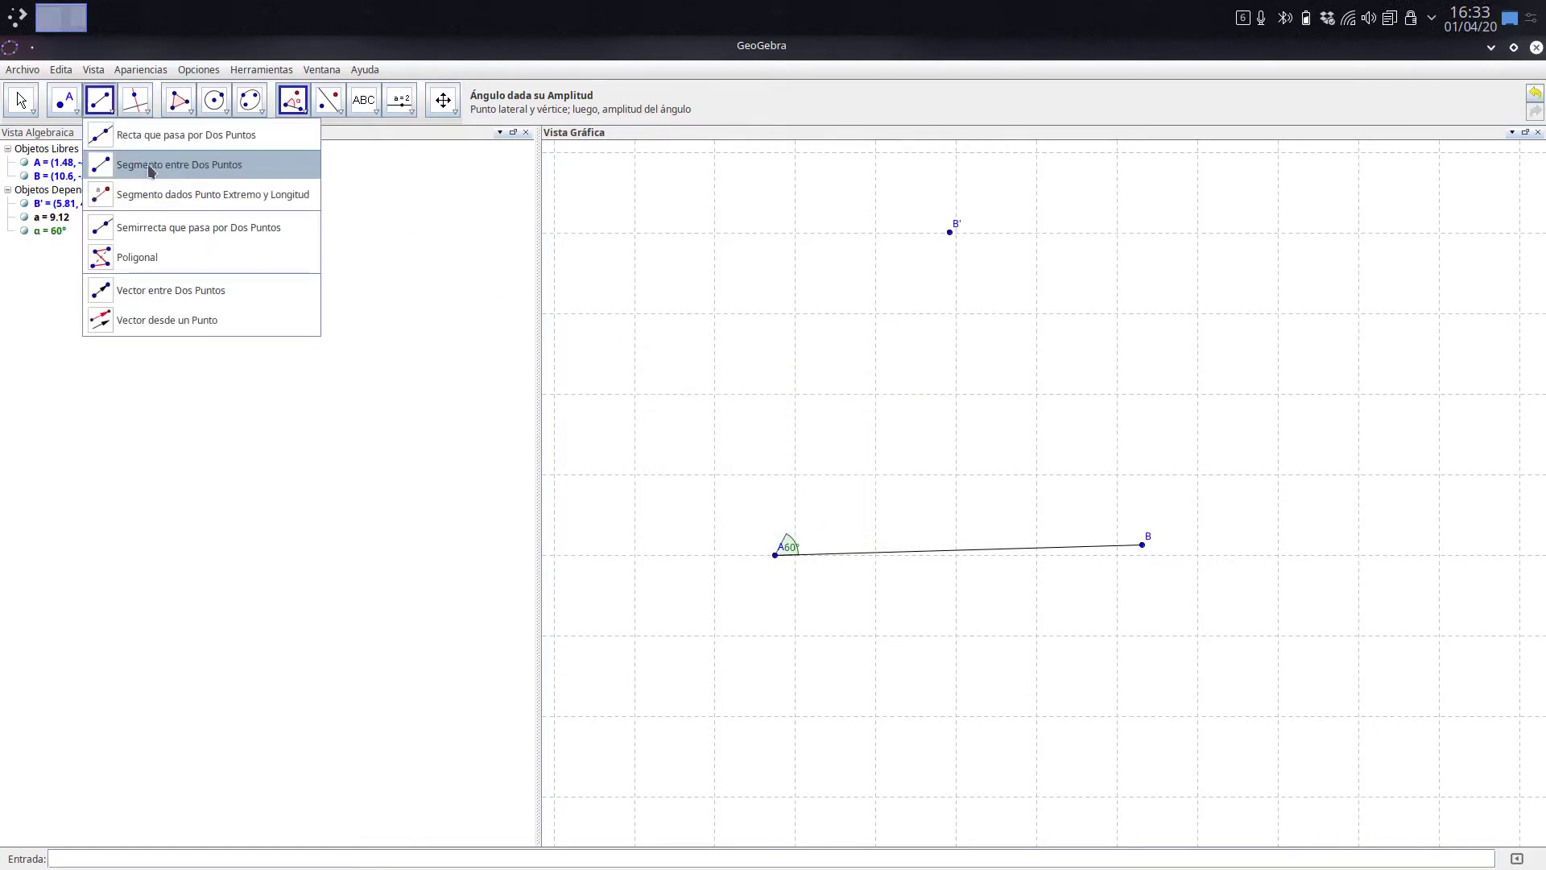
left_click(141, 165)
left_click(776, 556)
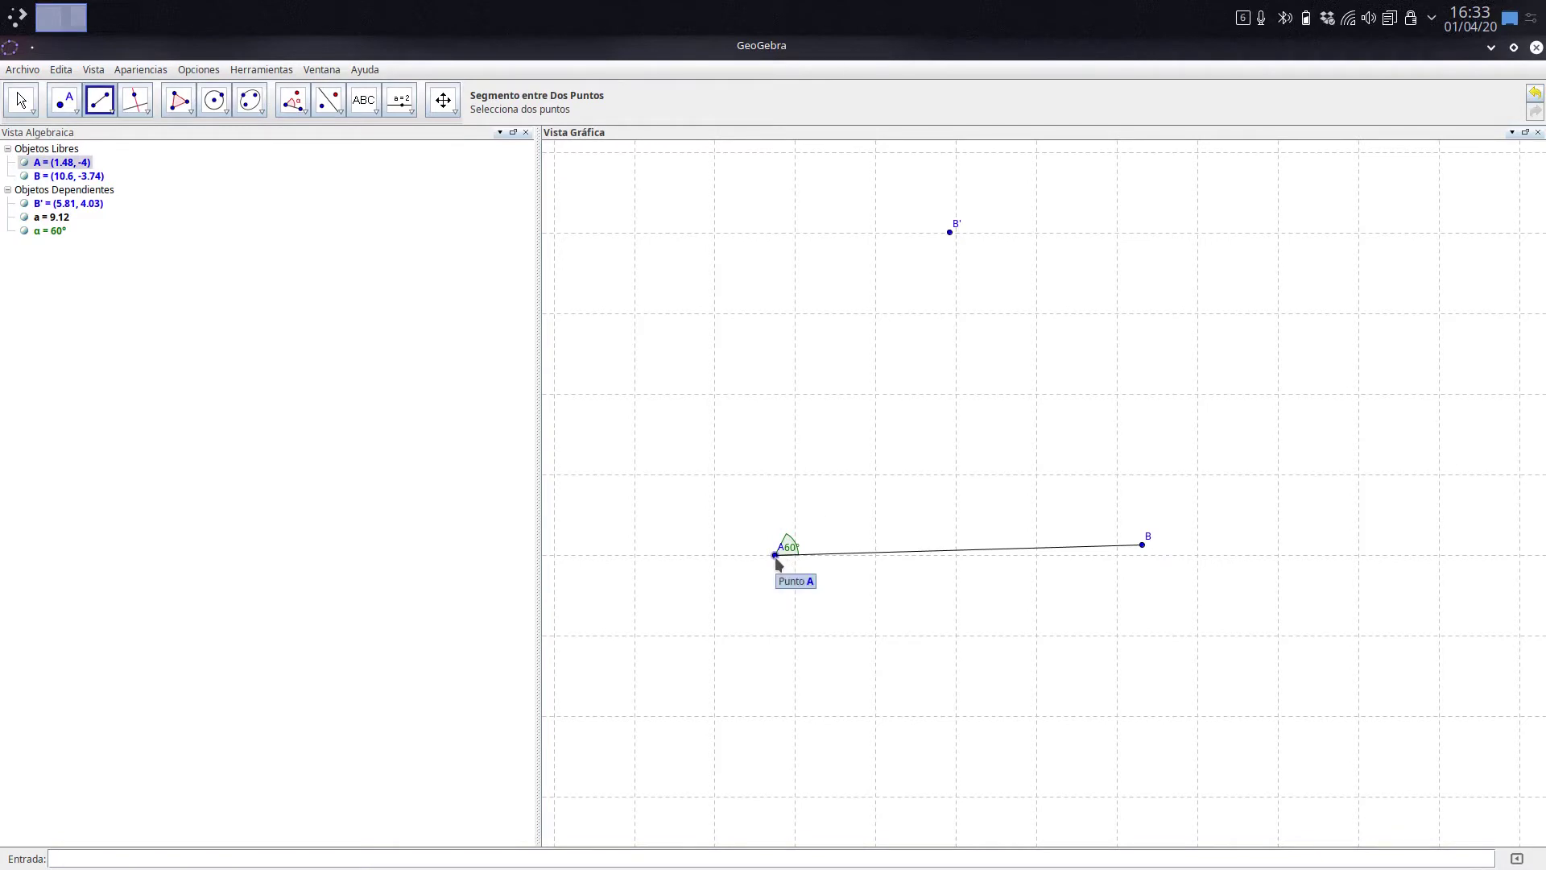
left_click(949, 233)
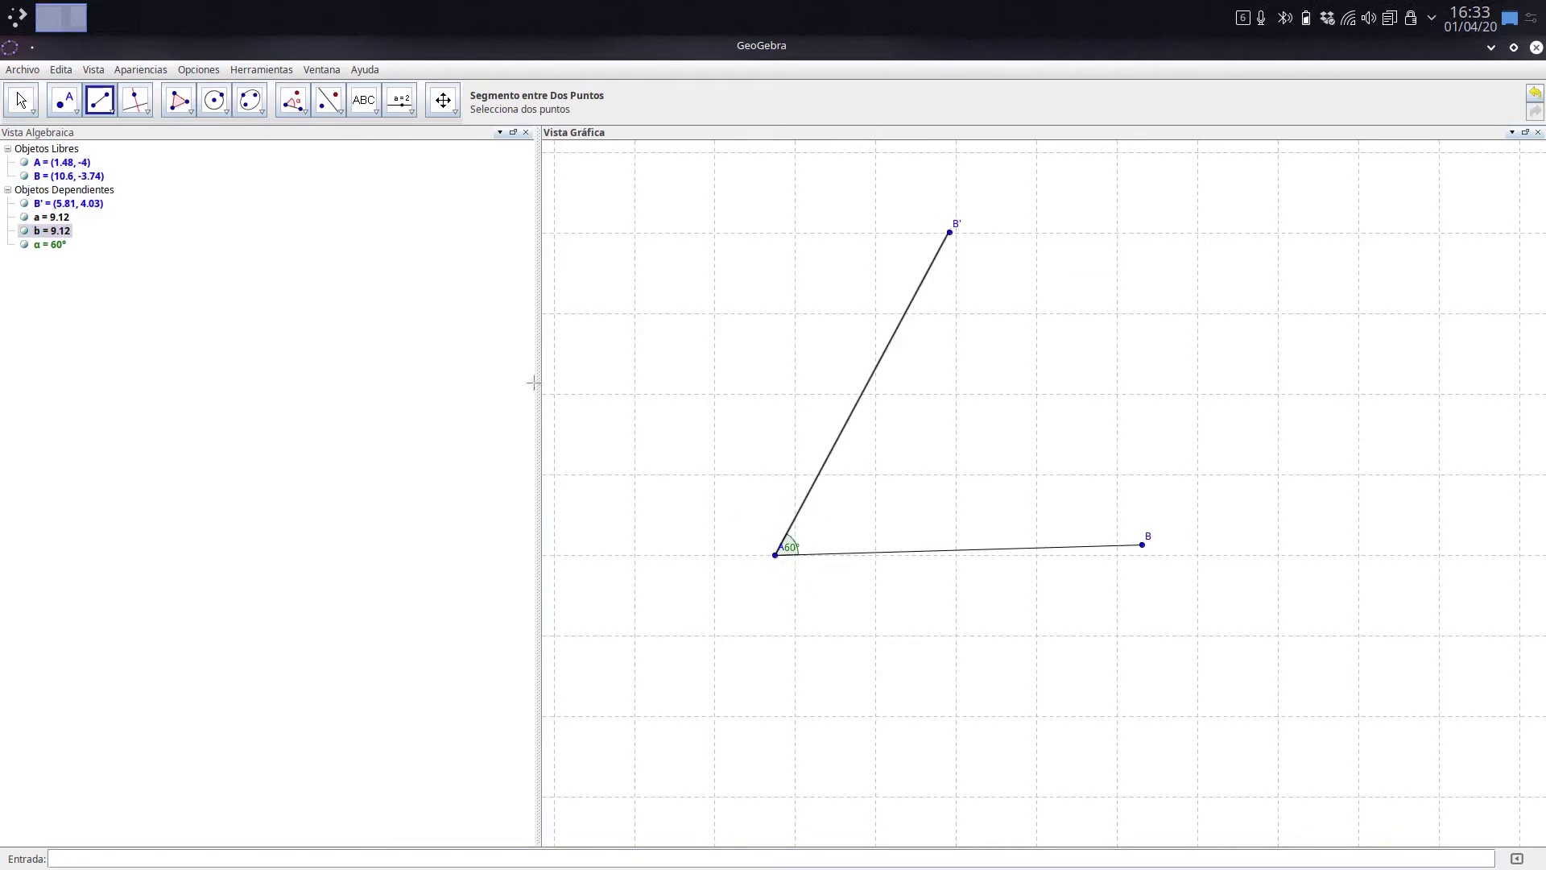
Construct a 60° counterclockwise angle of given size with side point A and vertex B'
left_click(293, 100)
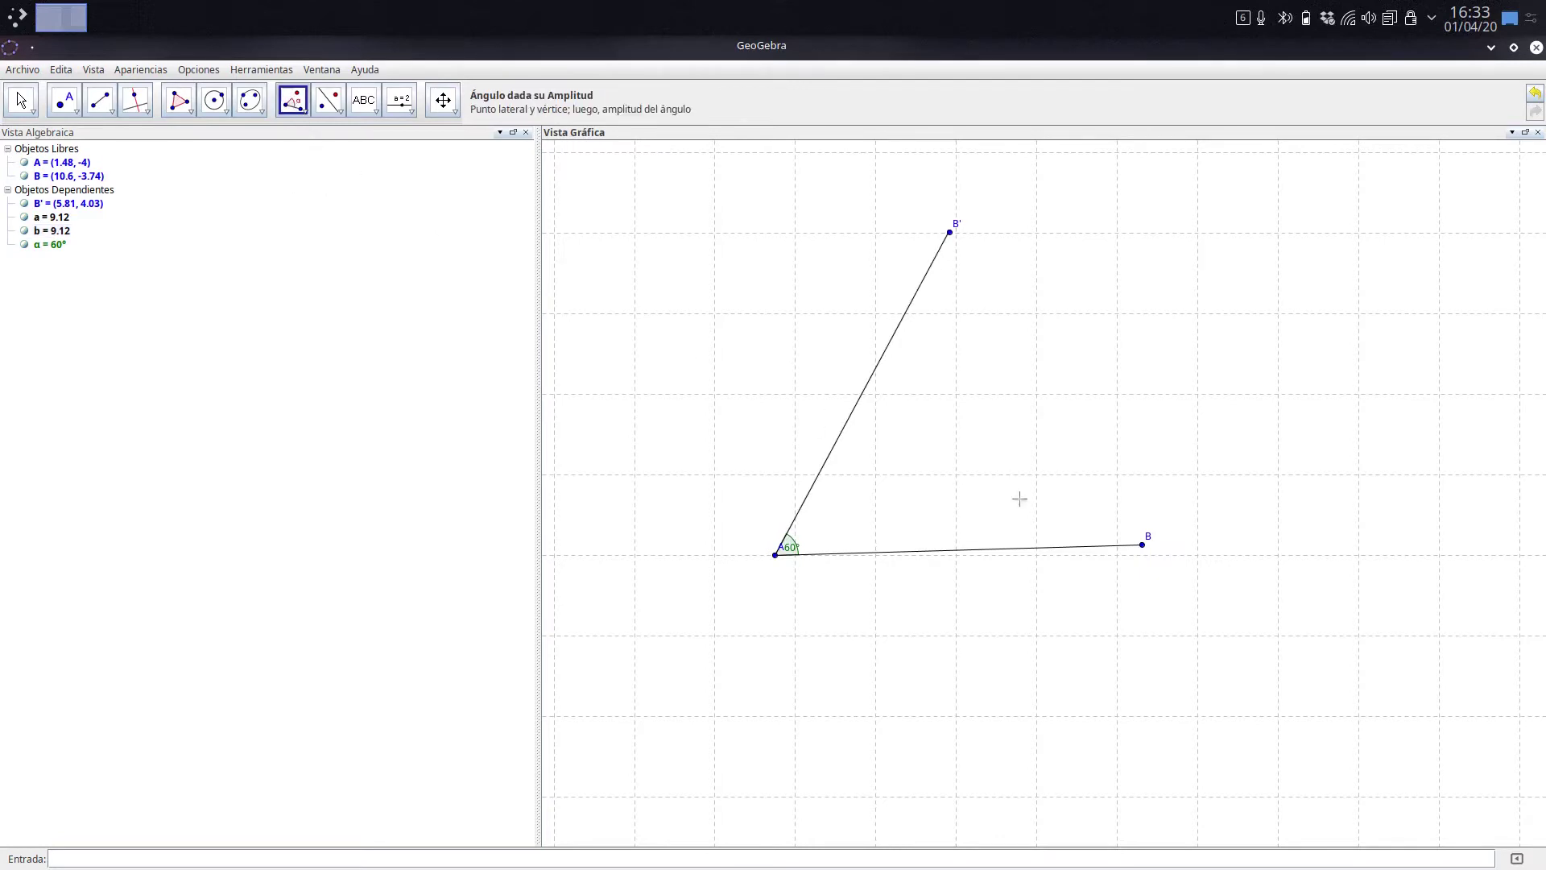
left_click(777, 556)
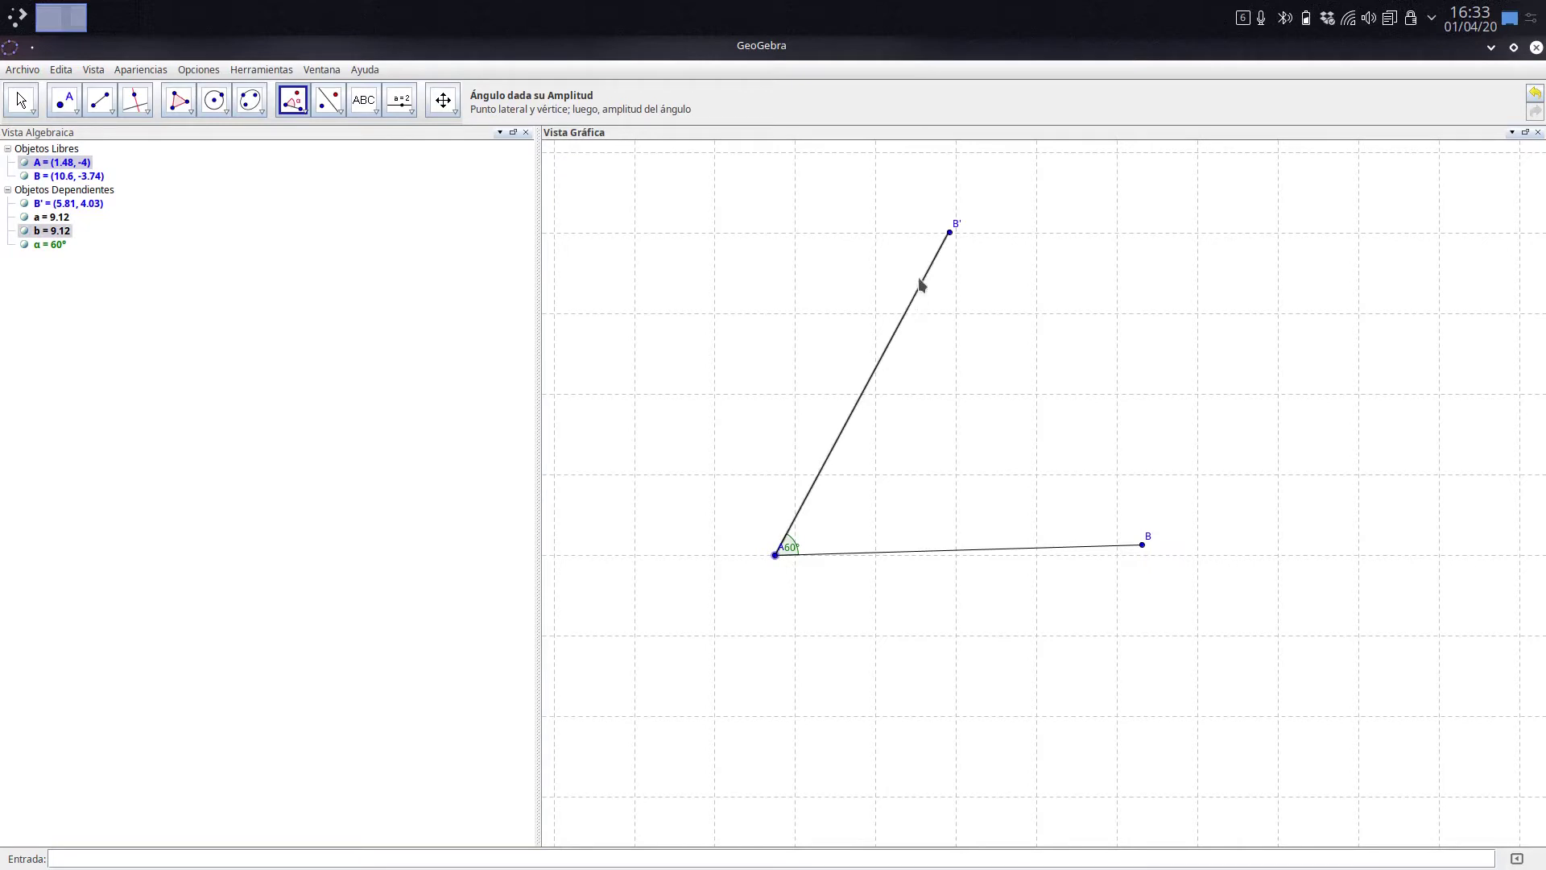
left_click(953, 236)
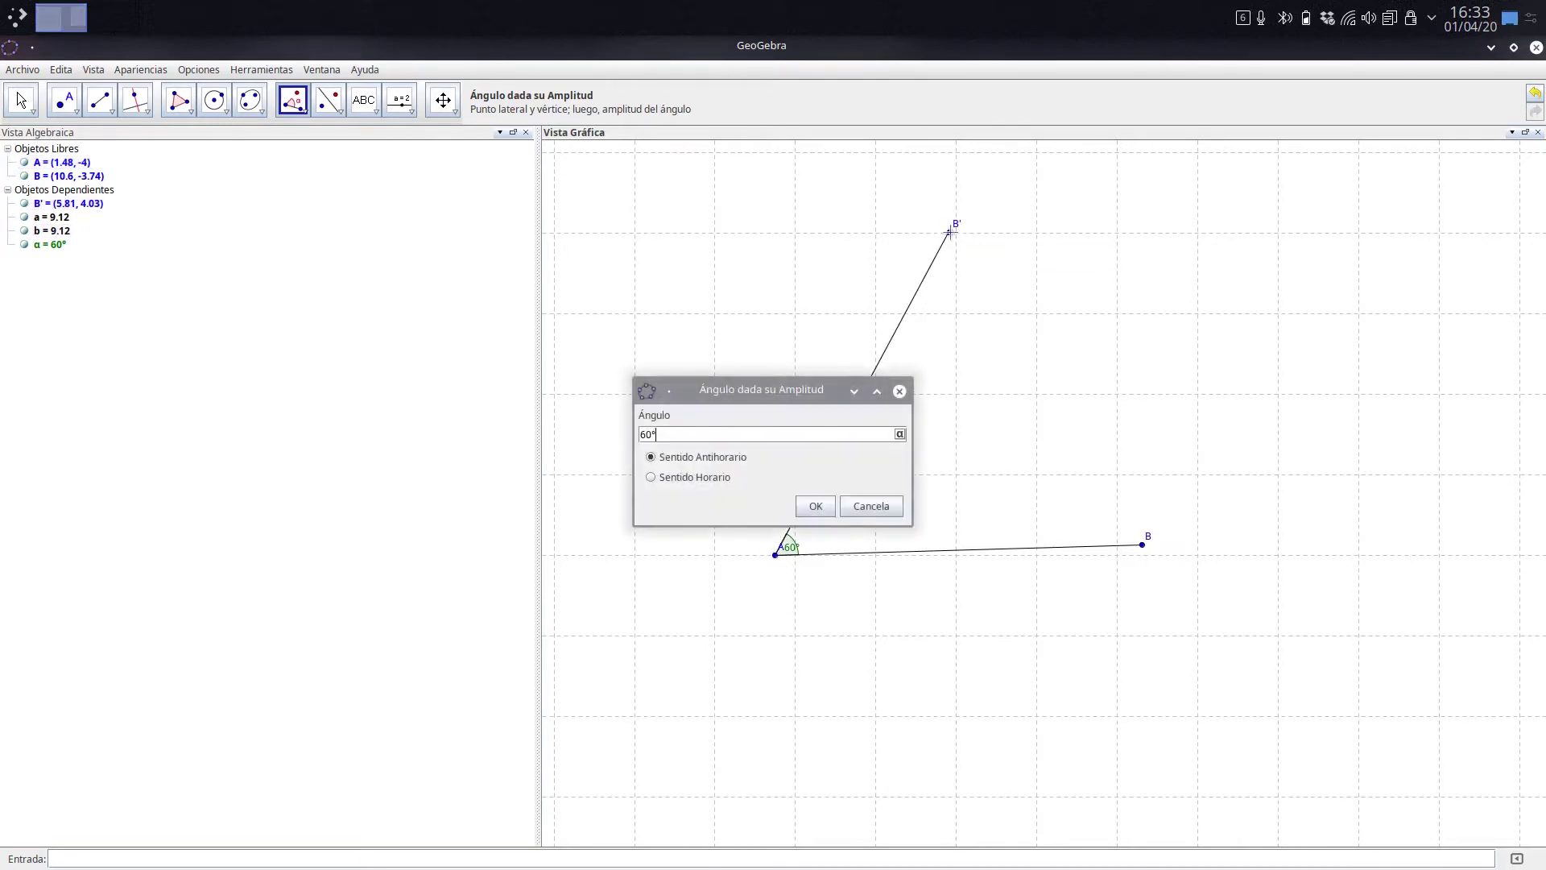
double_click(644, 435)
left_click(814, 508)
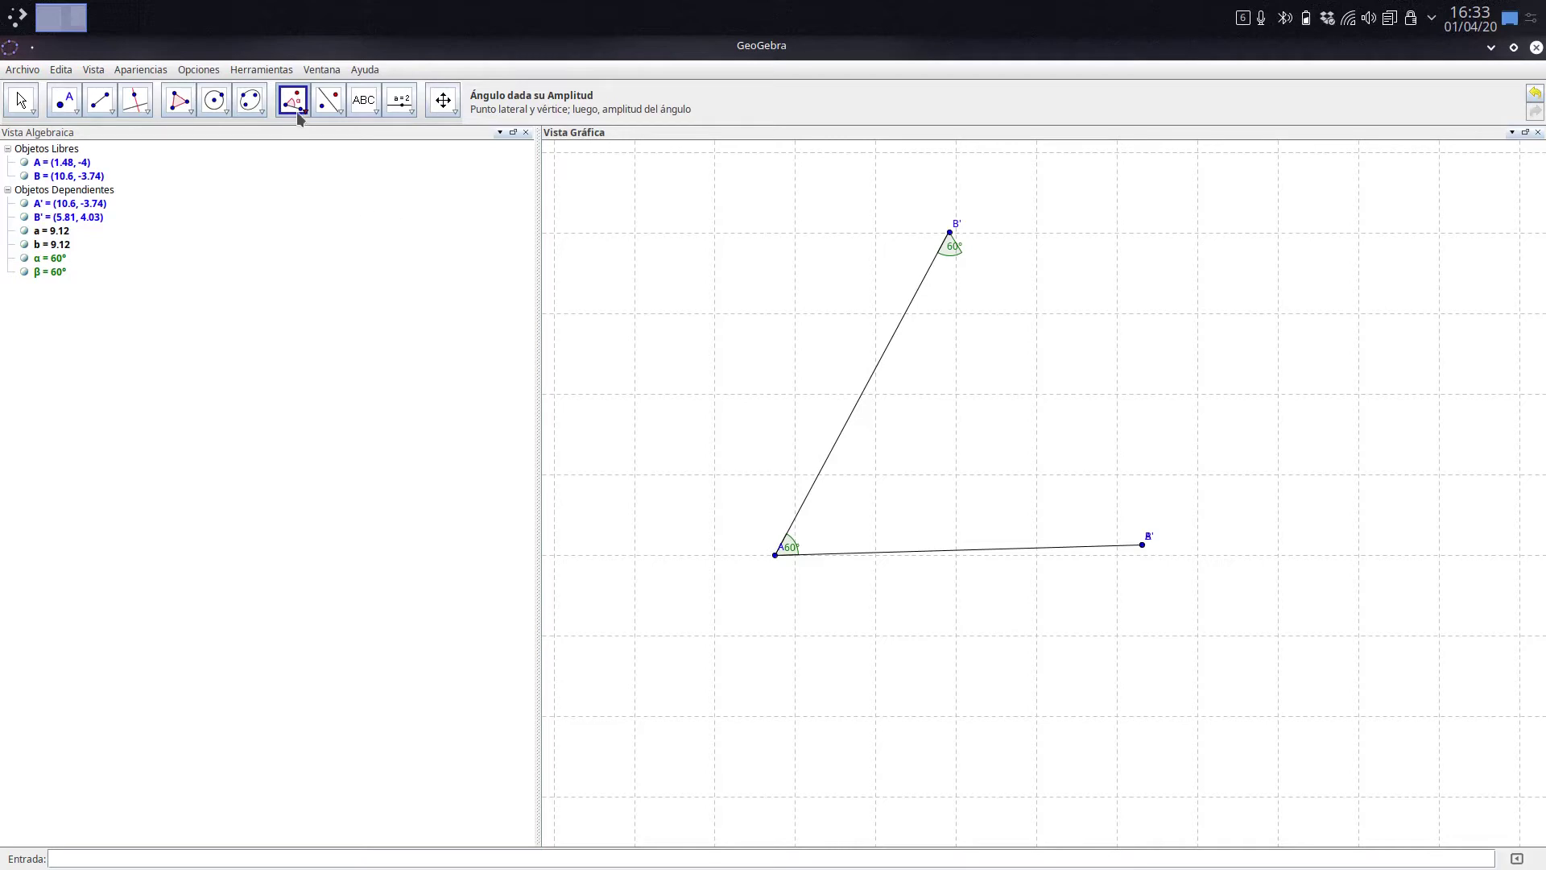
Close the triangle with a segment from B' to the base endpoint B
left_click(110, 116)
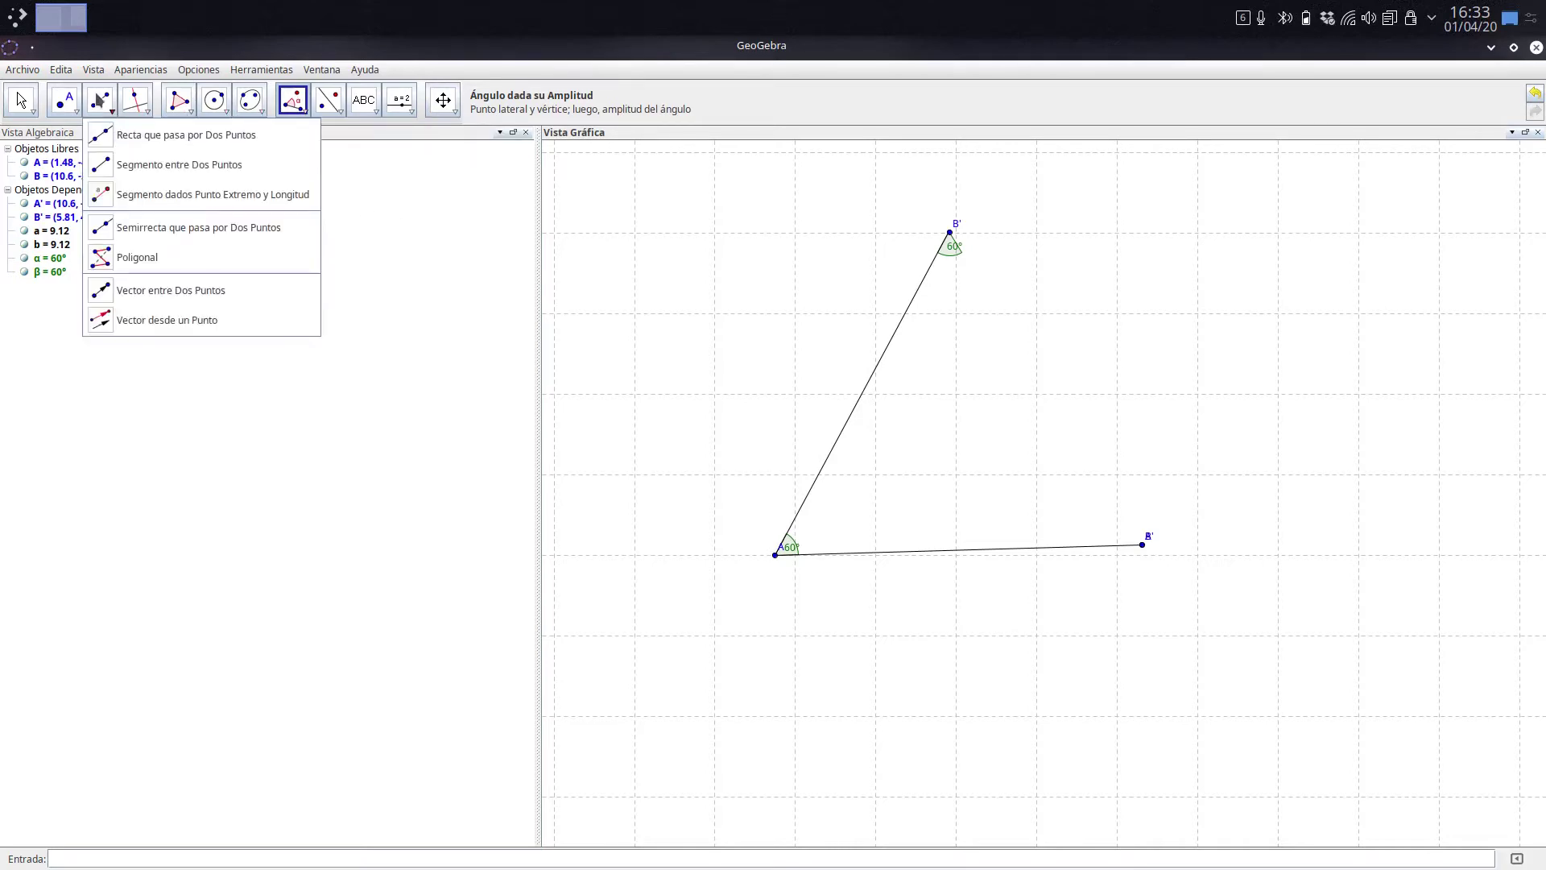
left_click(113, 161)
left_click(950, 233)
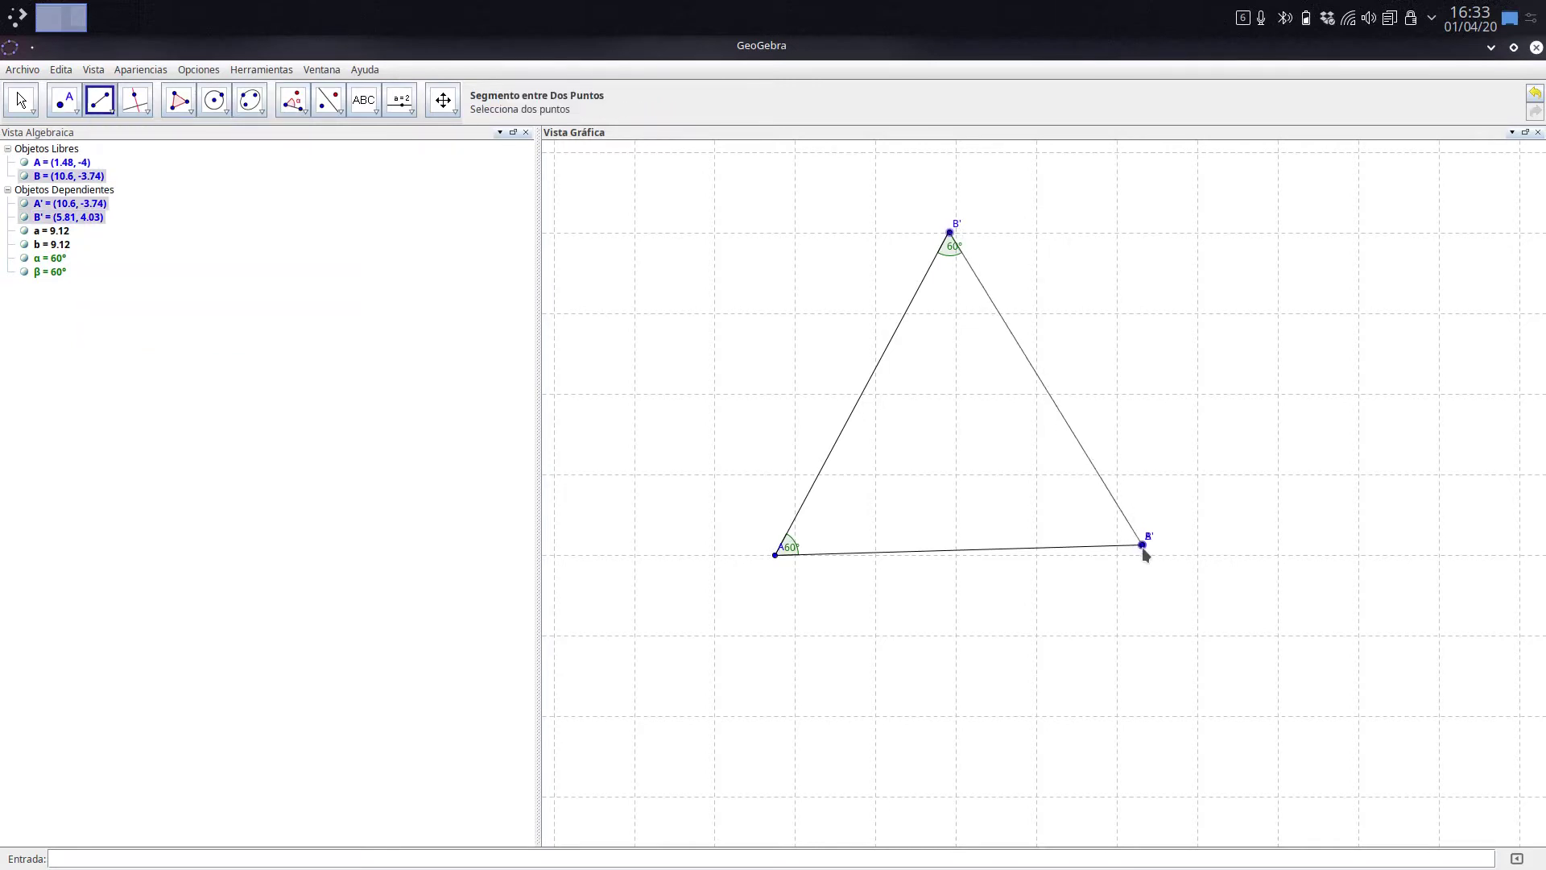
left_click(1143, 547)
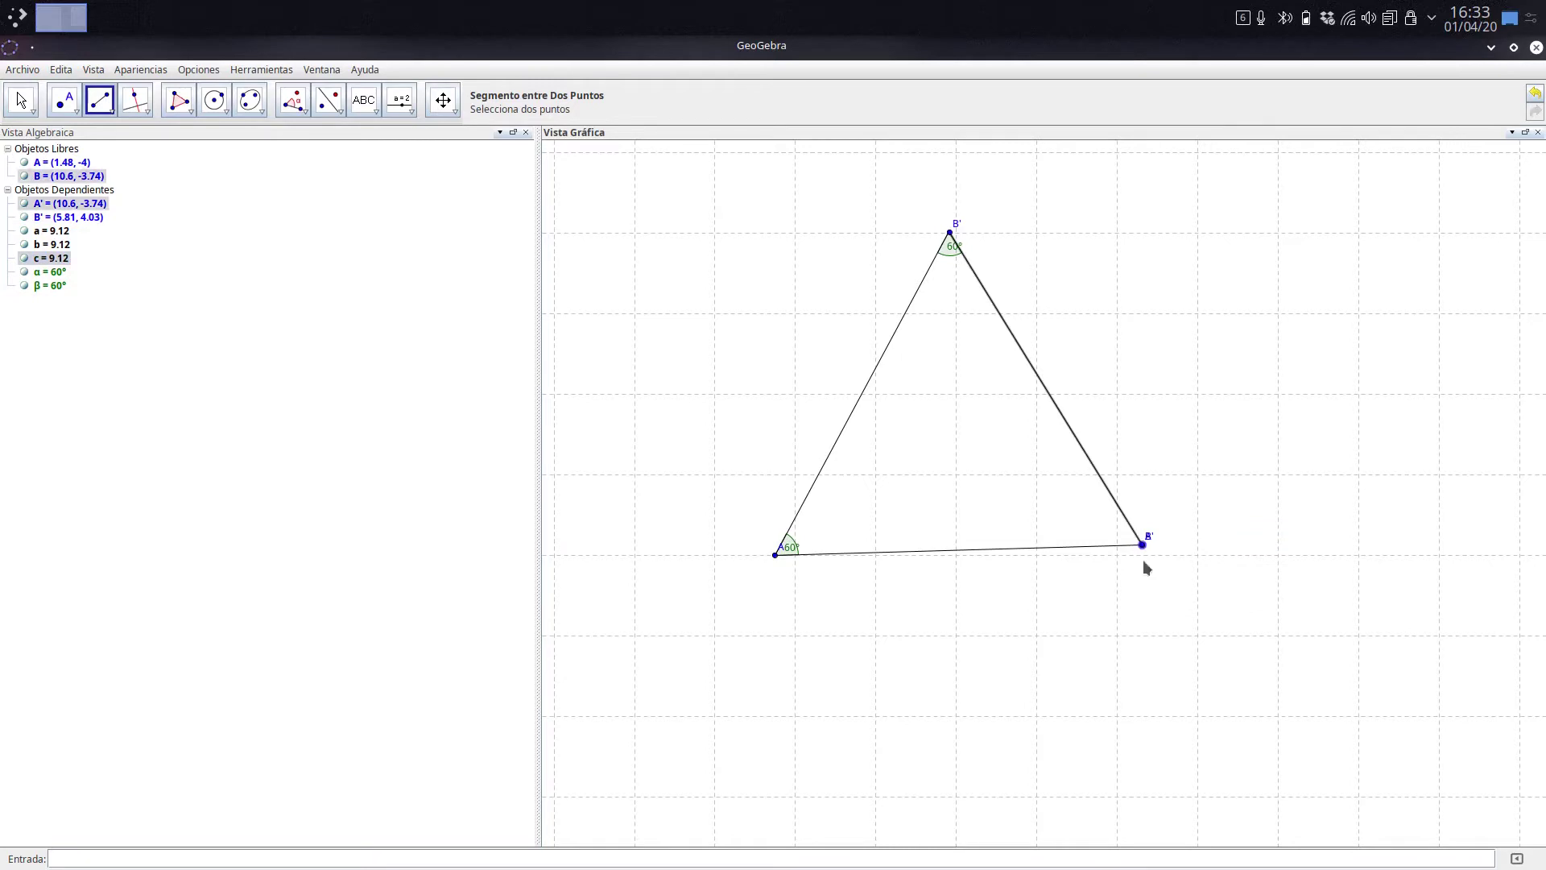
Measure and mark the triangle's interior angle at vertex B using points B', B and A
left_click(296, 103)
left_click(302, 110)
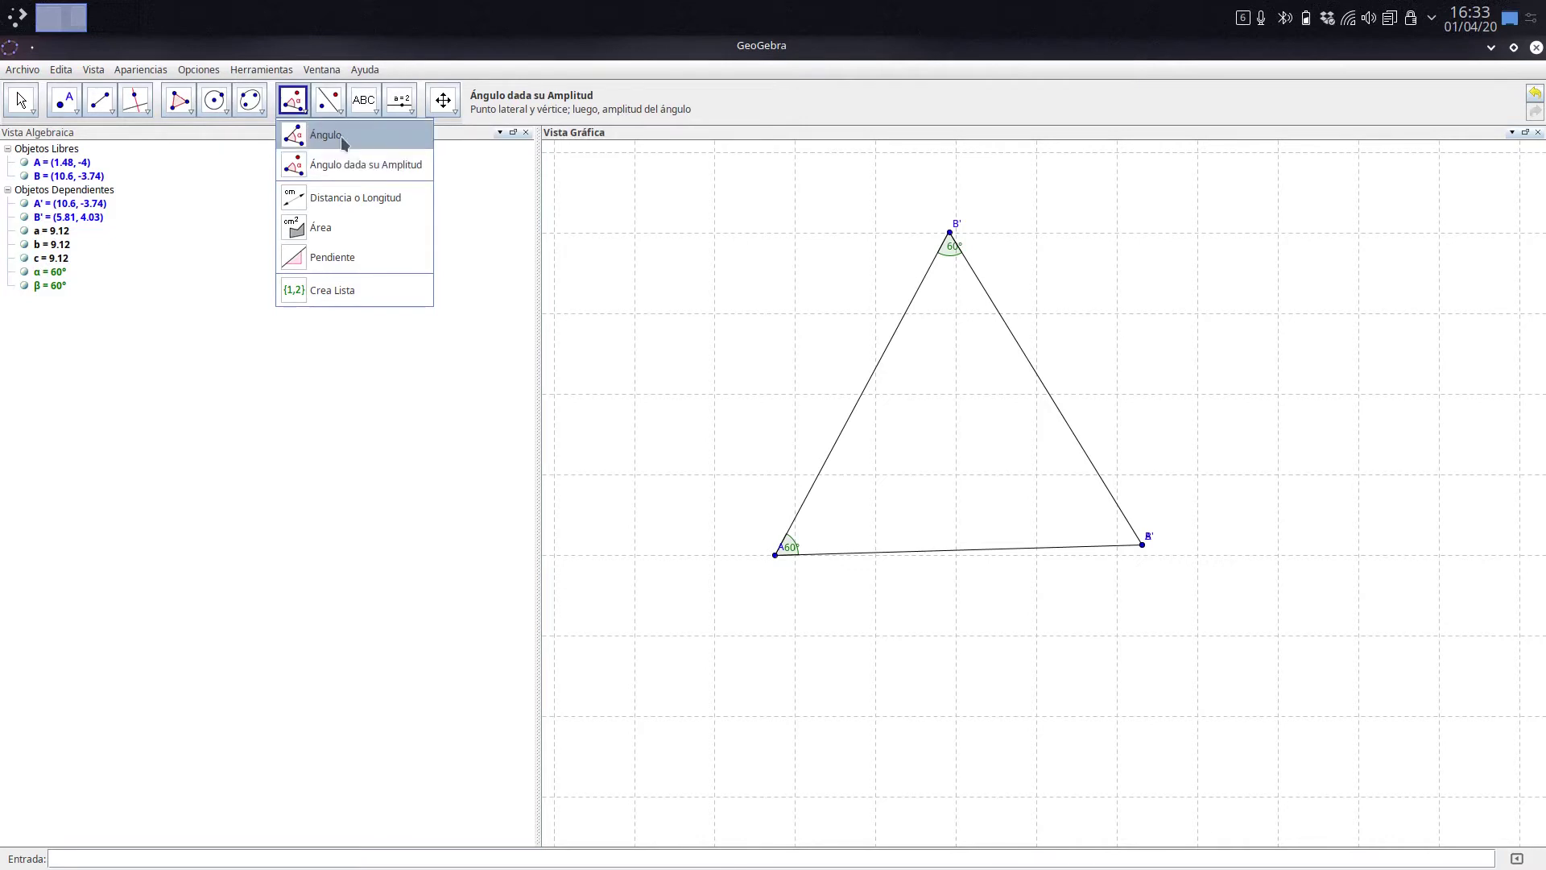
left_click(322, 137)
left_click(949, 236)
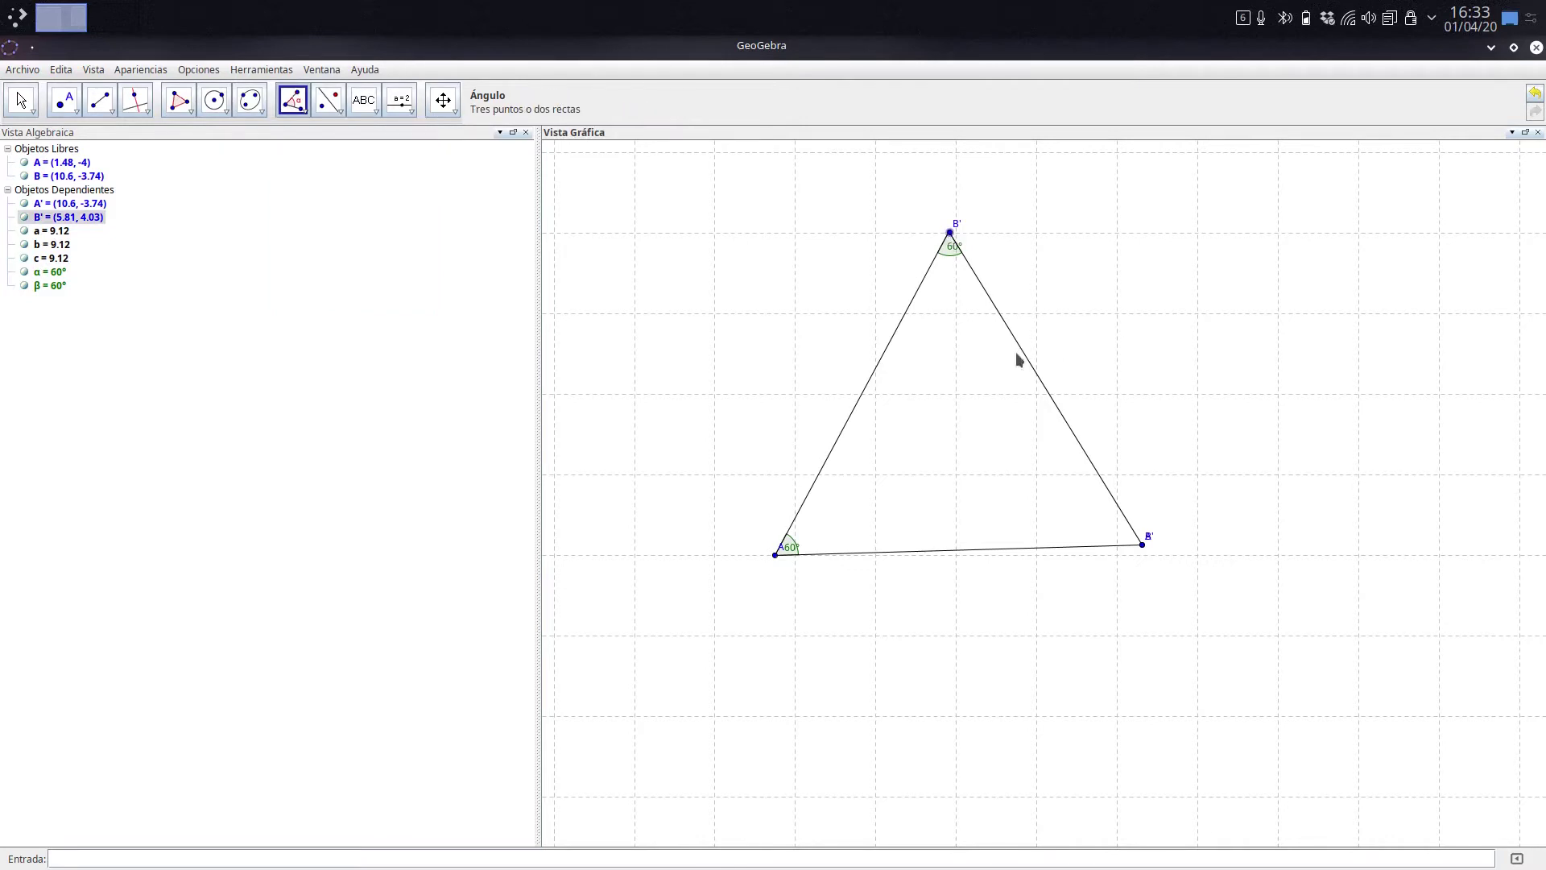
left_click(1140, 545)
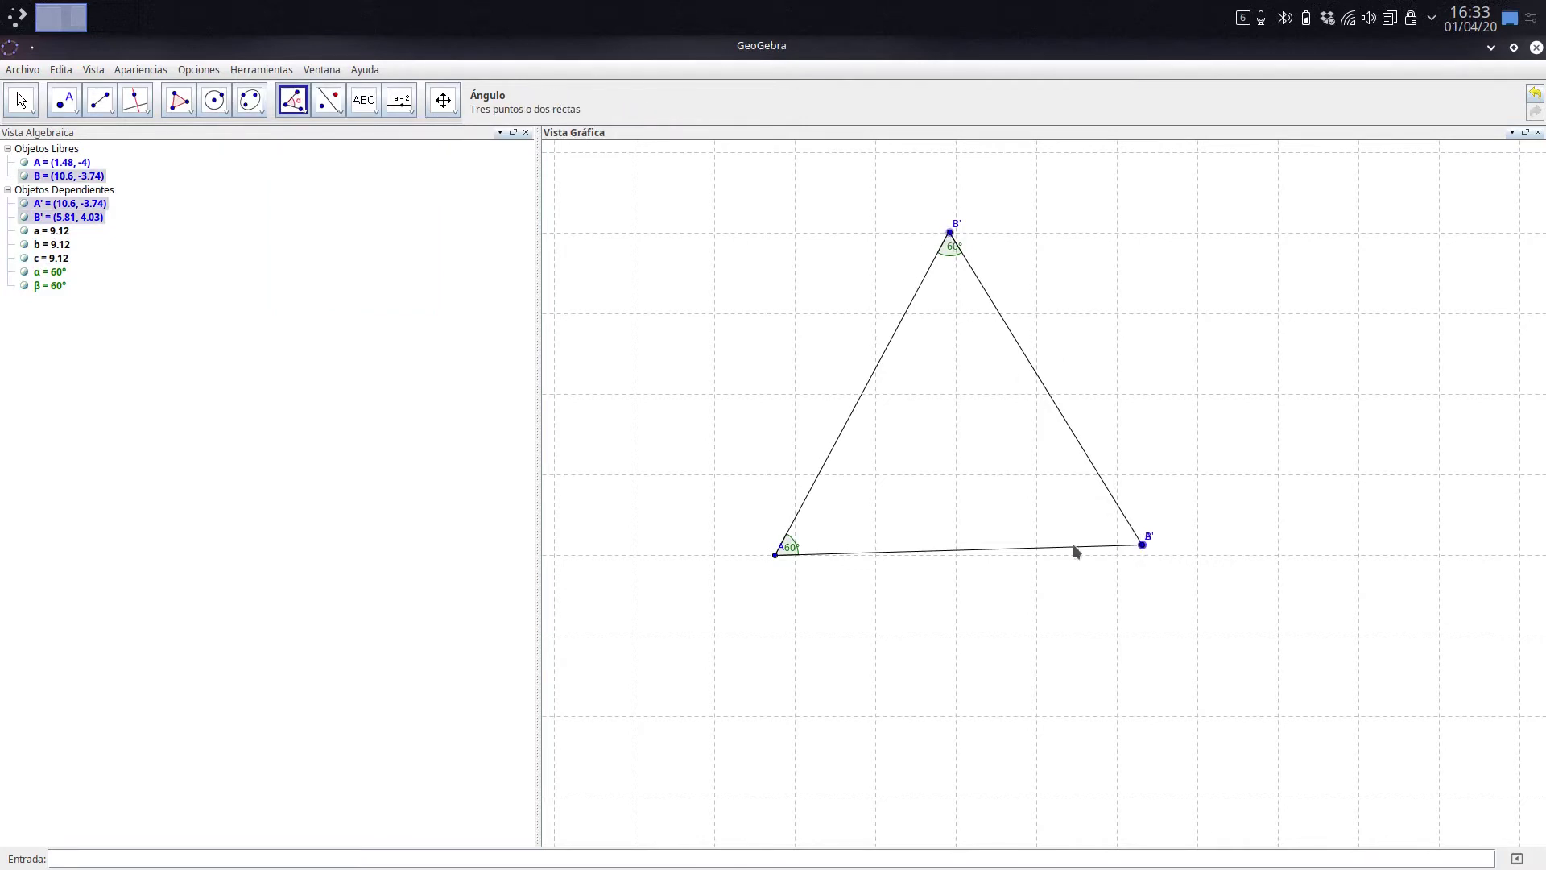
left_click(776, 556)
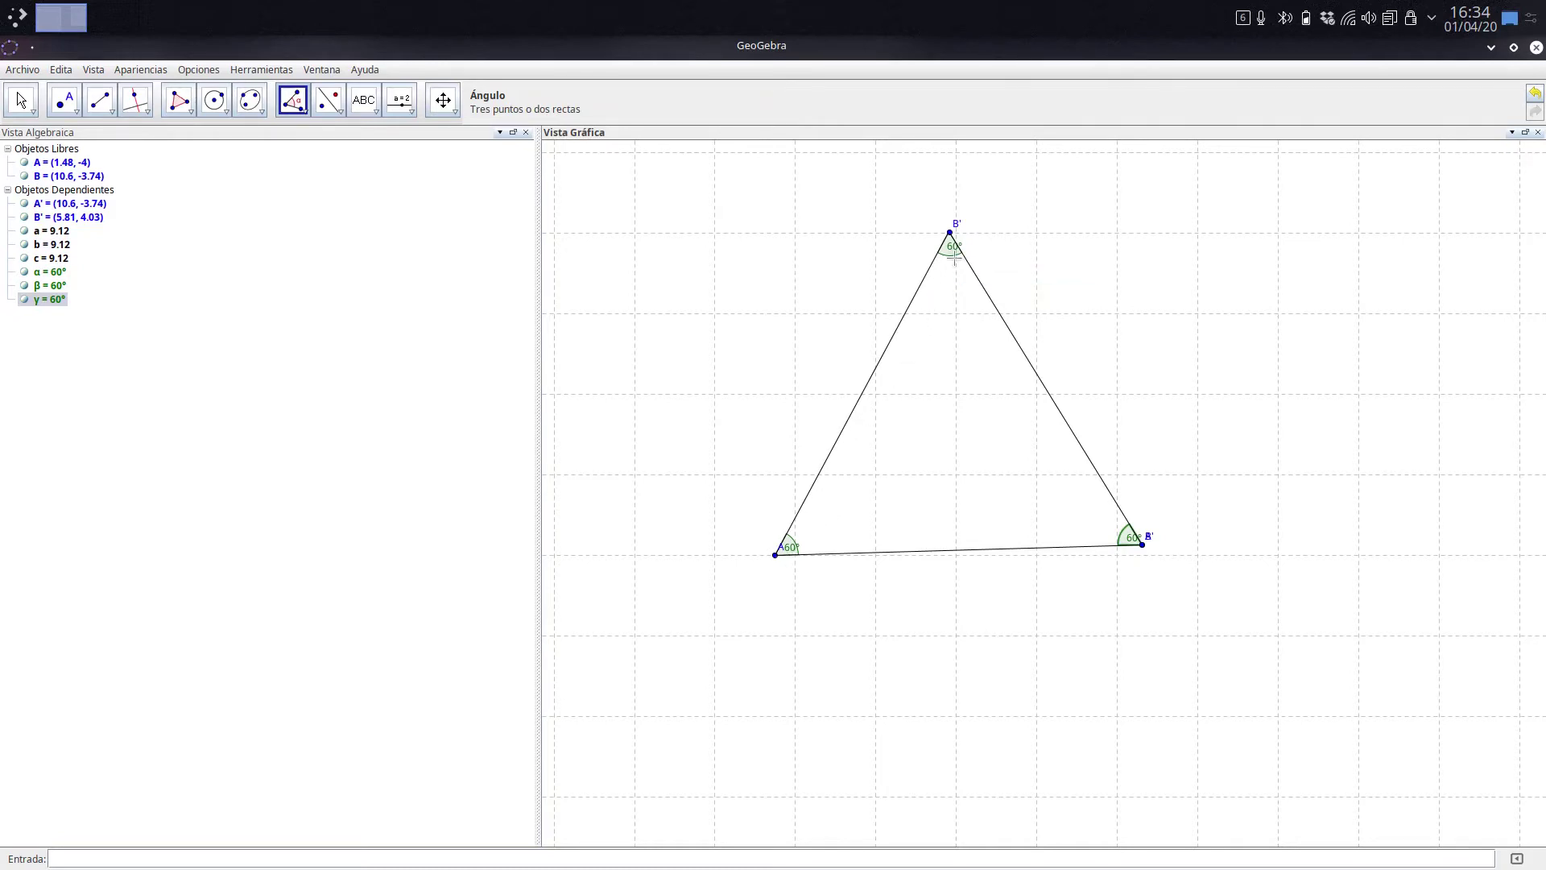
Move vertex A around to resize the triangle, leaving it at about (2, -4)
left_click(23, 102)
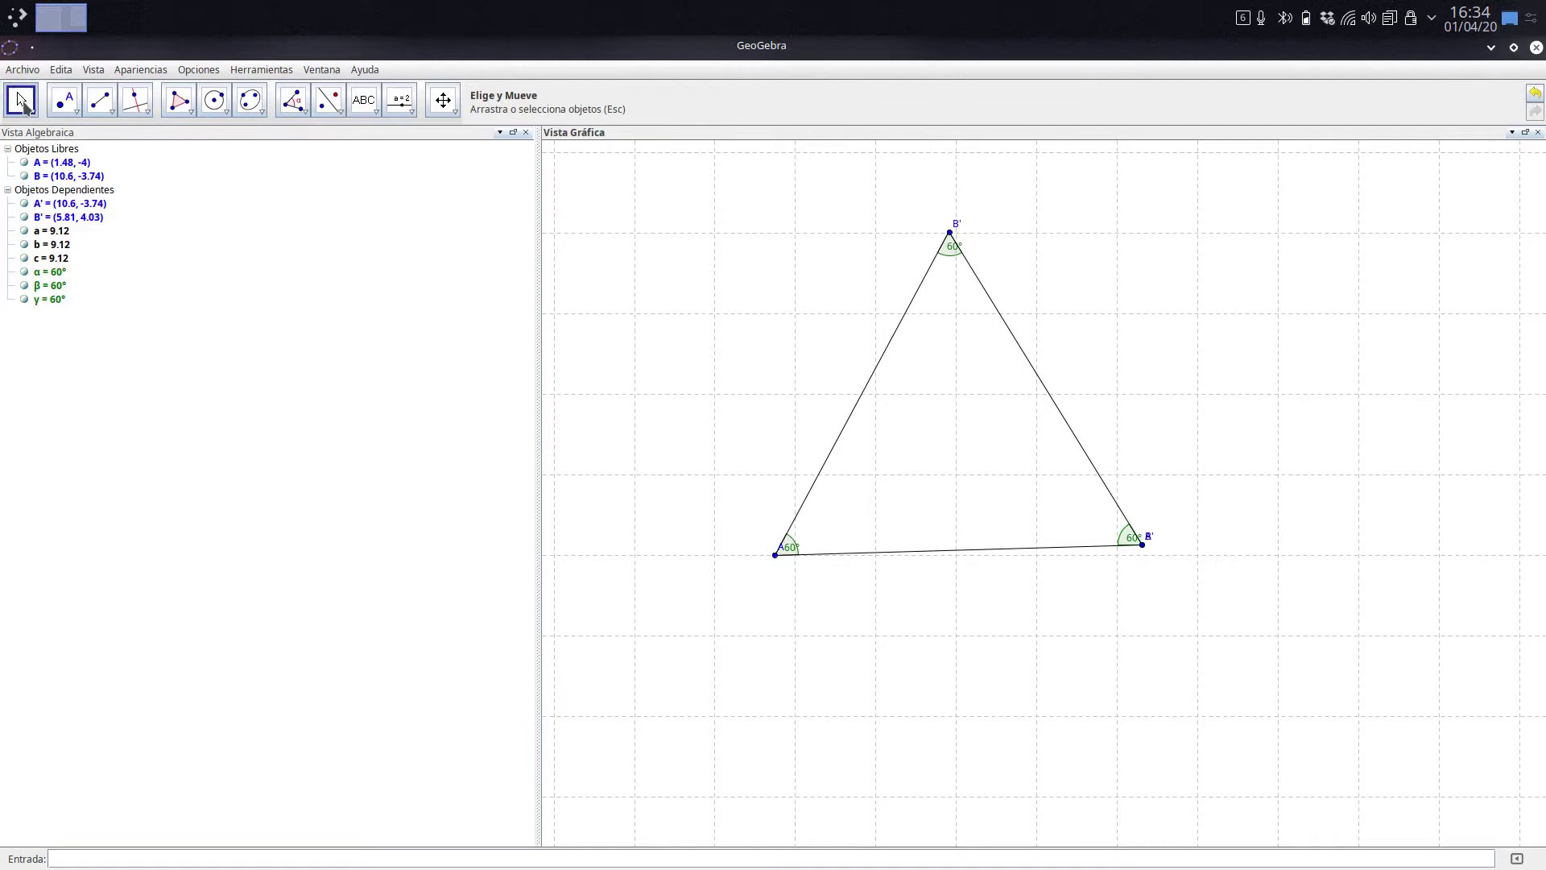
left_click(774, 555)
left_click_drag(775, 555, 838, 642)
left_click_drag(961, 681, 804, 564)
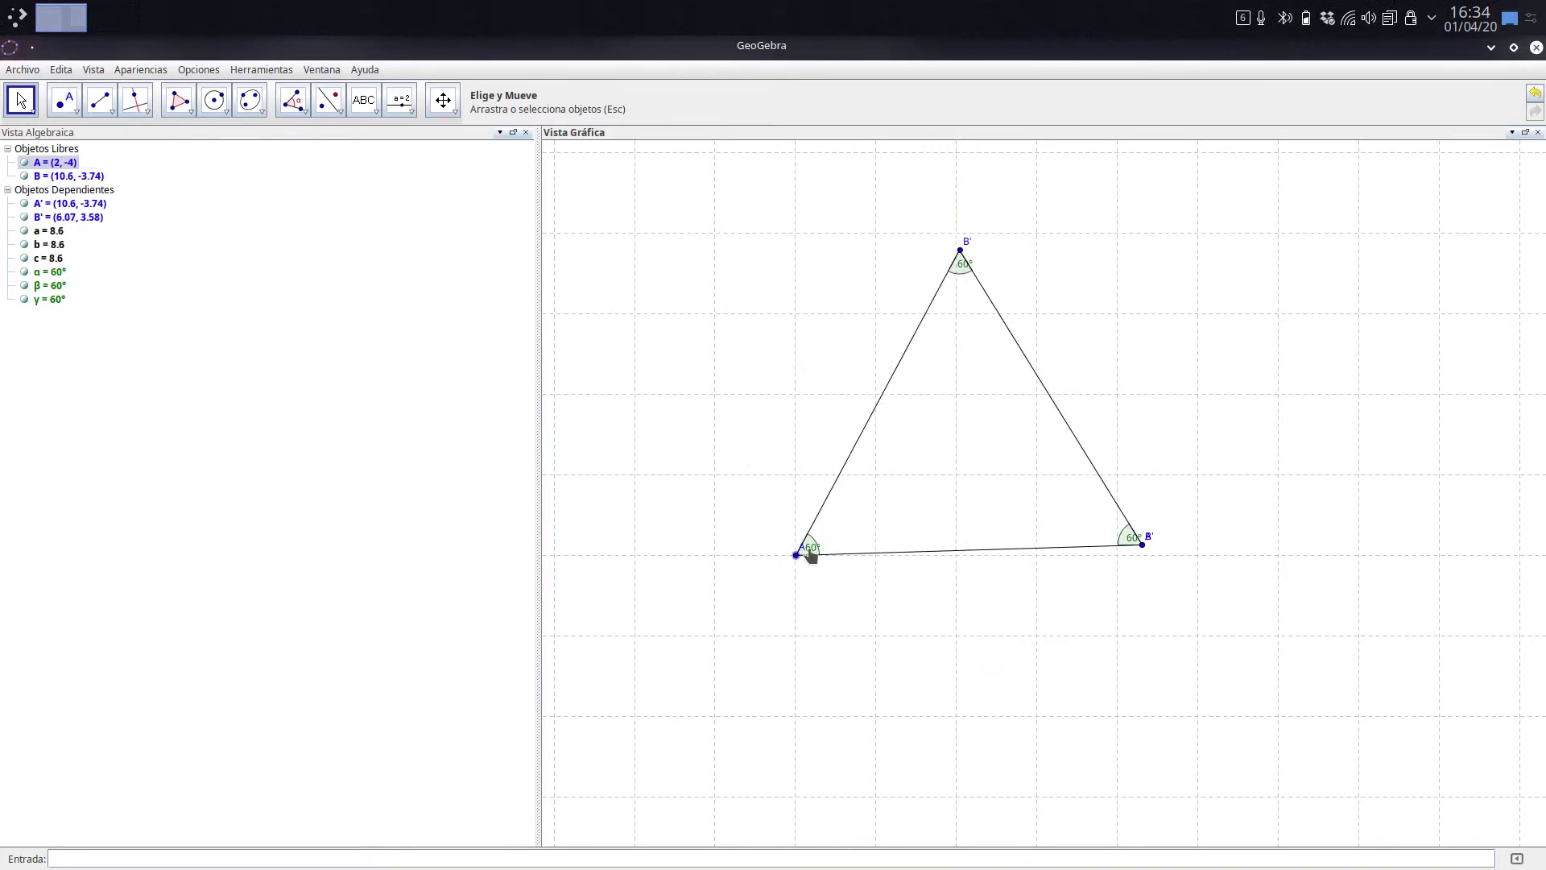
Move vertex A through several positions around B to resize and rotate the triangle, leaving it at about (7.74, 1.24)
left_click_drag(960, 251, 1011, 293)
left_click_drag(797, 556, 886, 529)
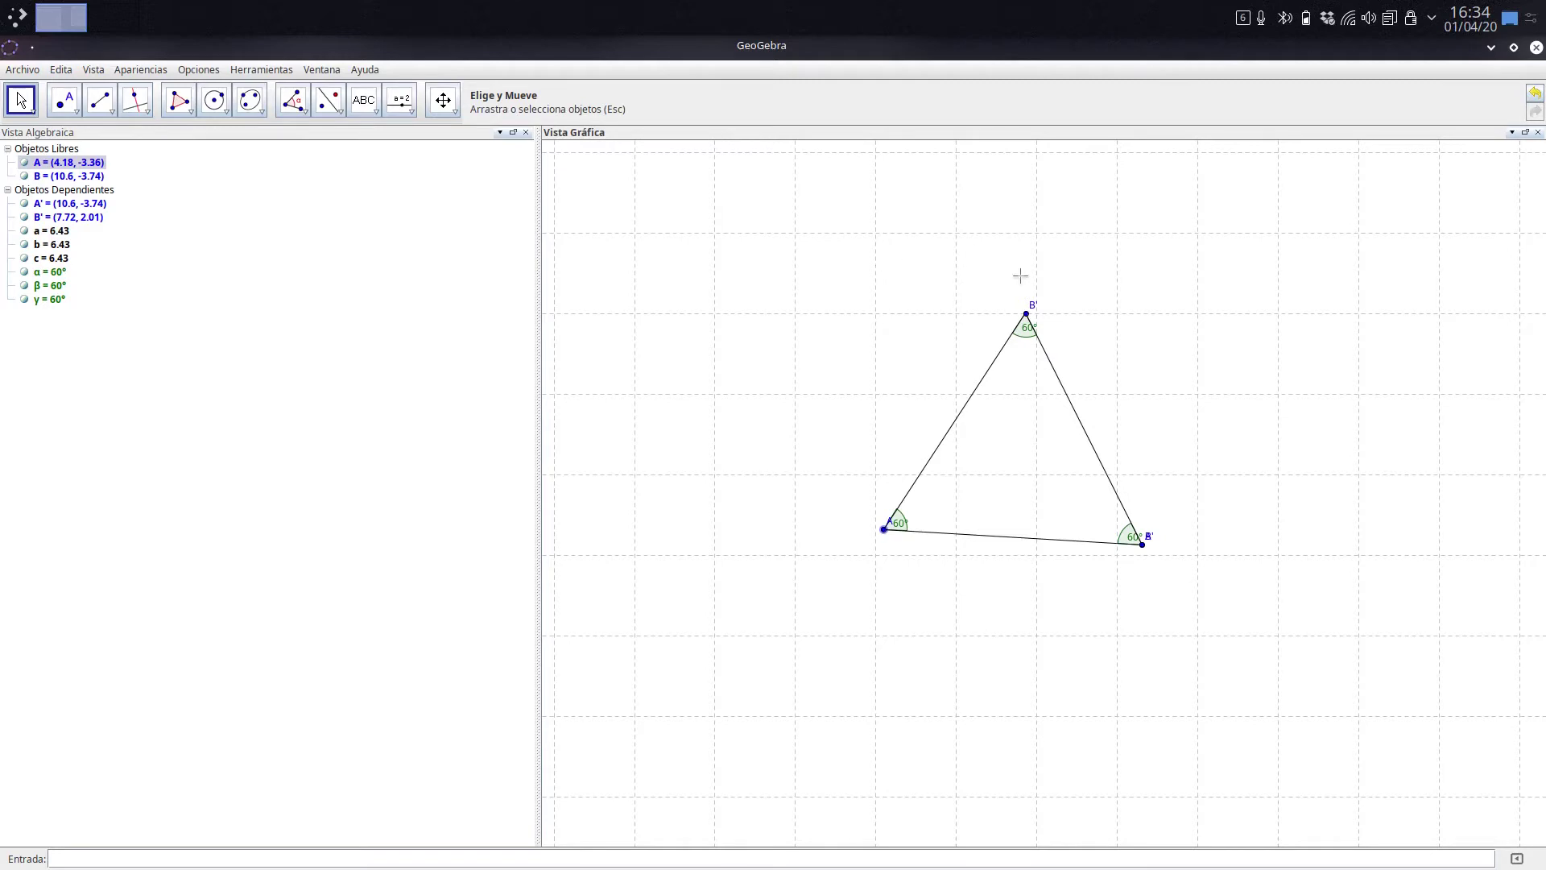
left_click_drag(882, 534, 893, 583)
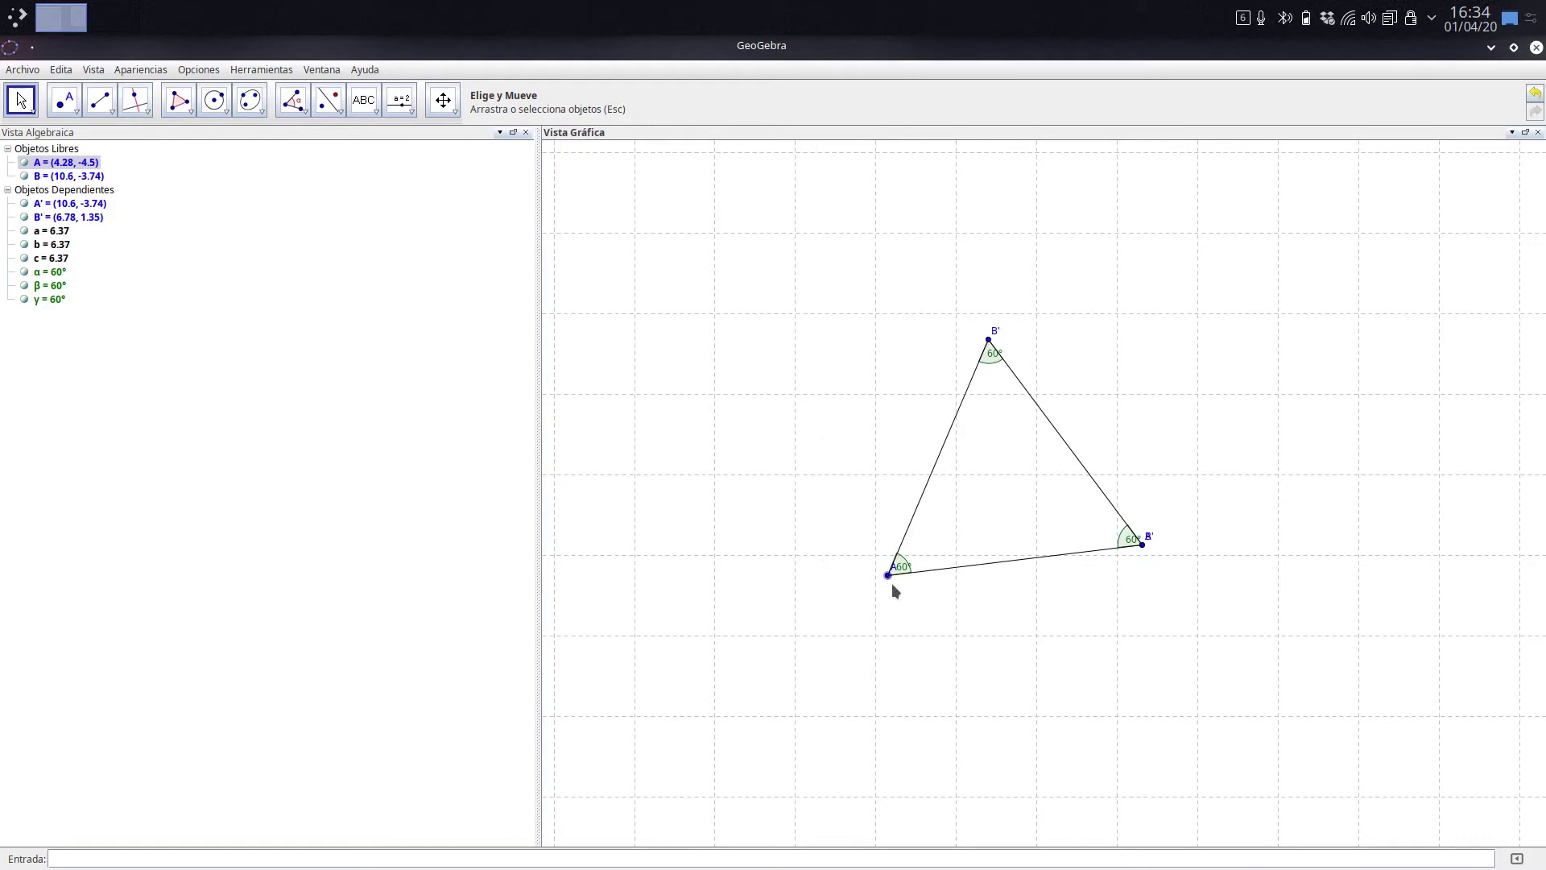
left_click_drag(888, 575, 1261, 348)
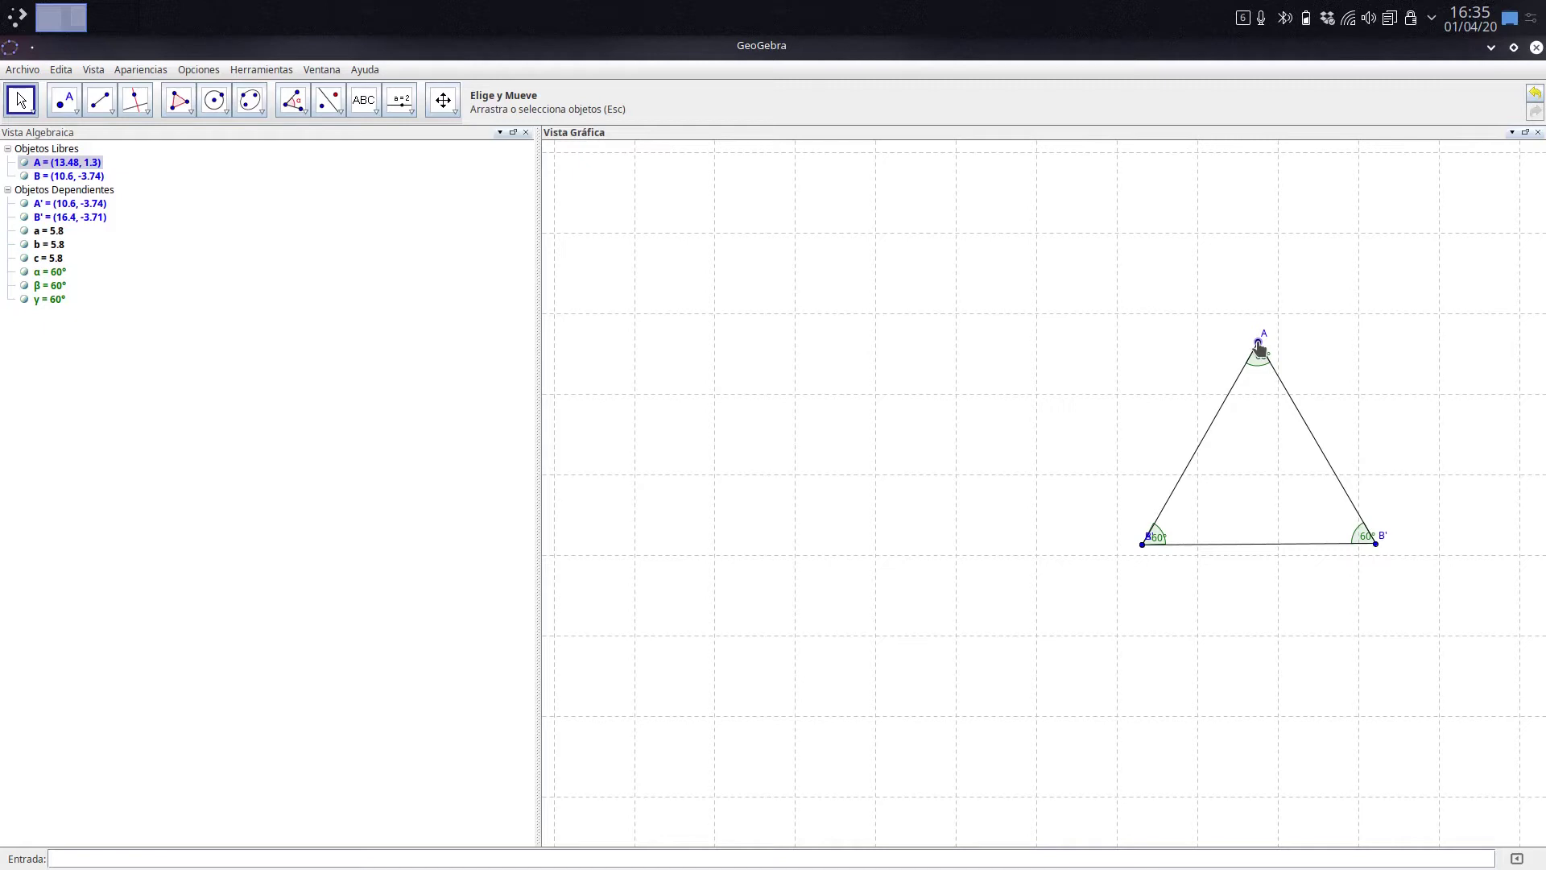
left_click_drag(1261, 348, 1216, 315)
left_click_drag(1041, 358, 1132, 271)
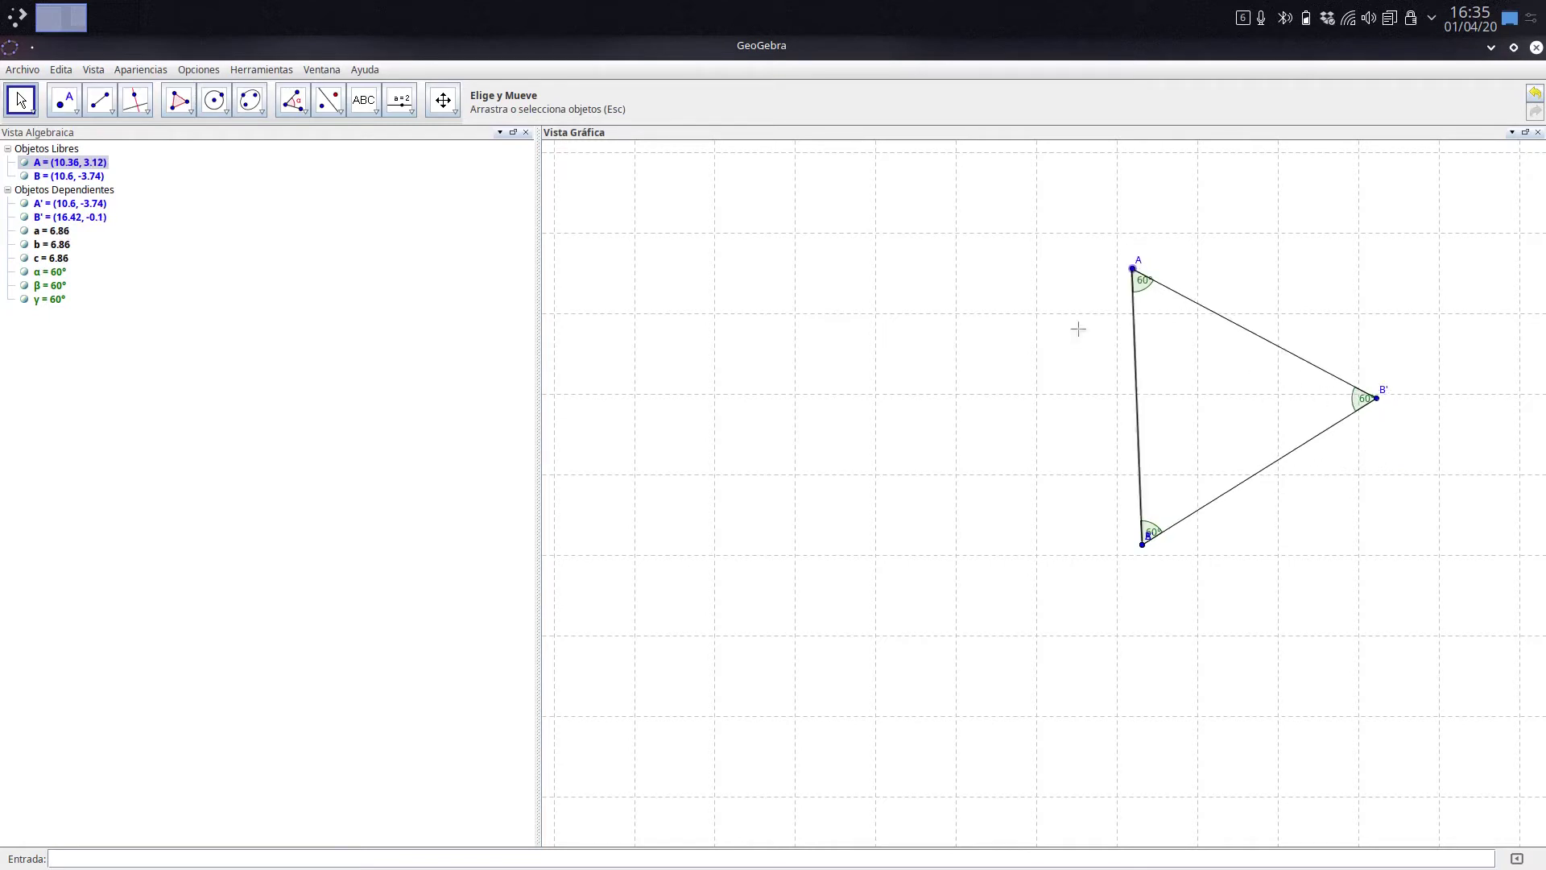
left_click_drag(1132, 270, 1028, 344)
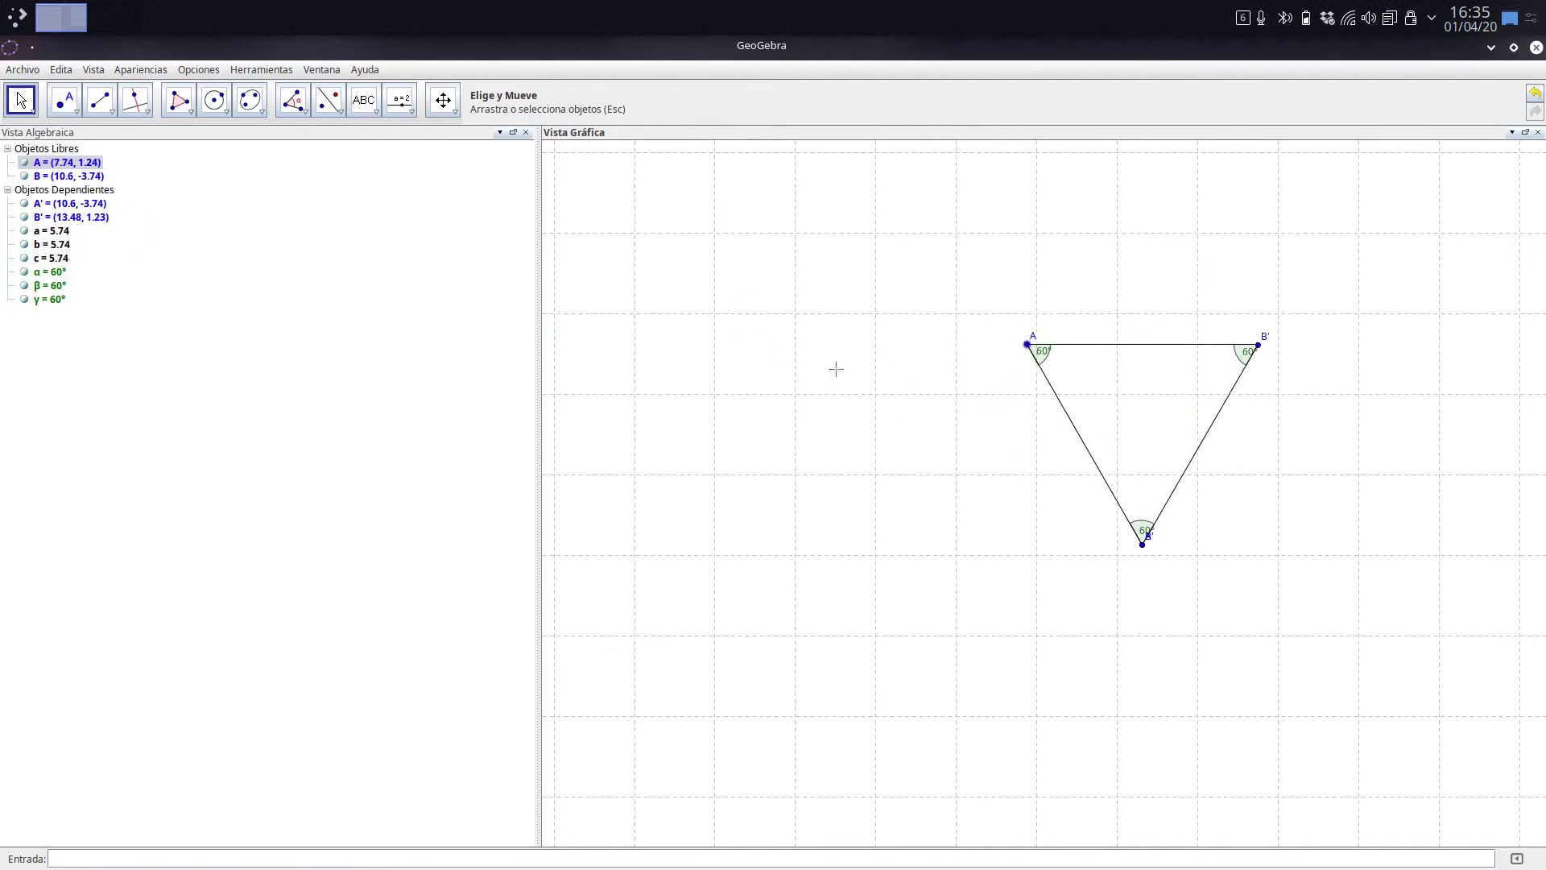
Check the exercise image in Gwenview, and draw a base segment in GeoGebra from about (-0.78, -4.96) to (4.3, -5.22)
key("alt+Tab")
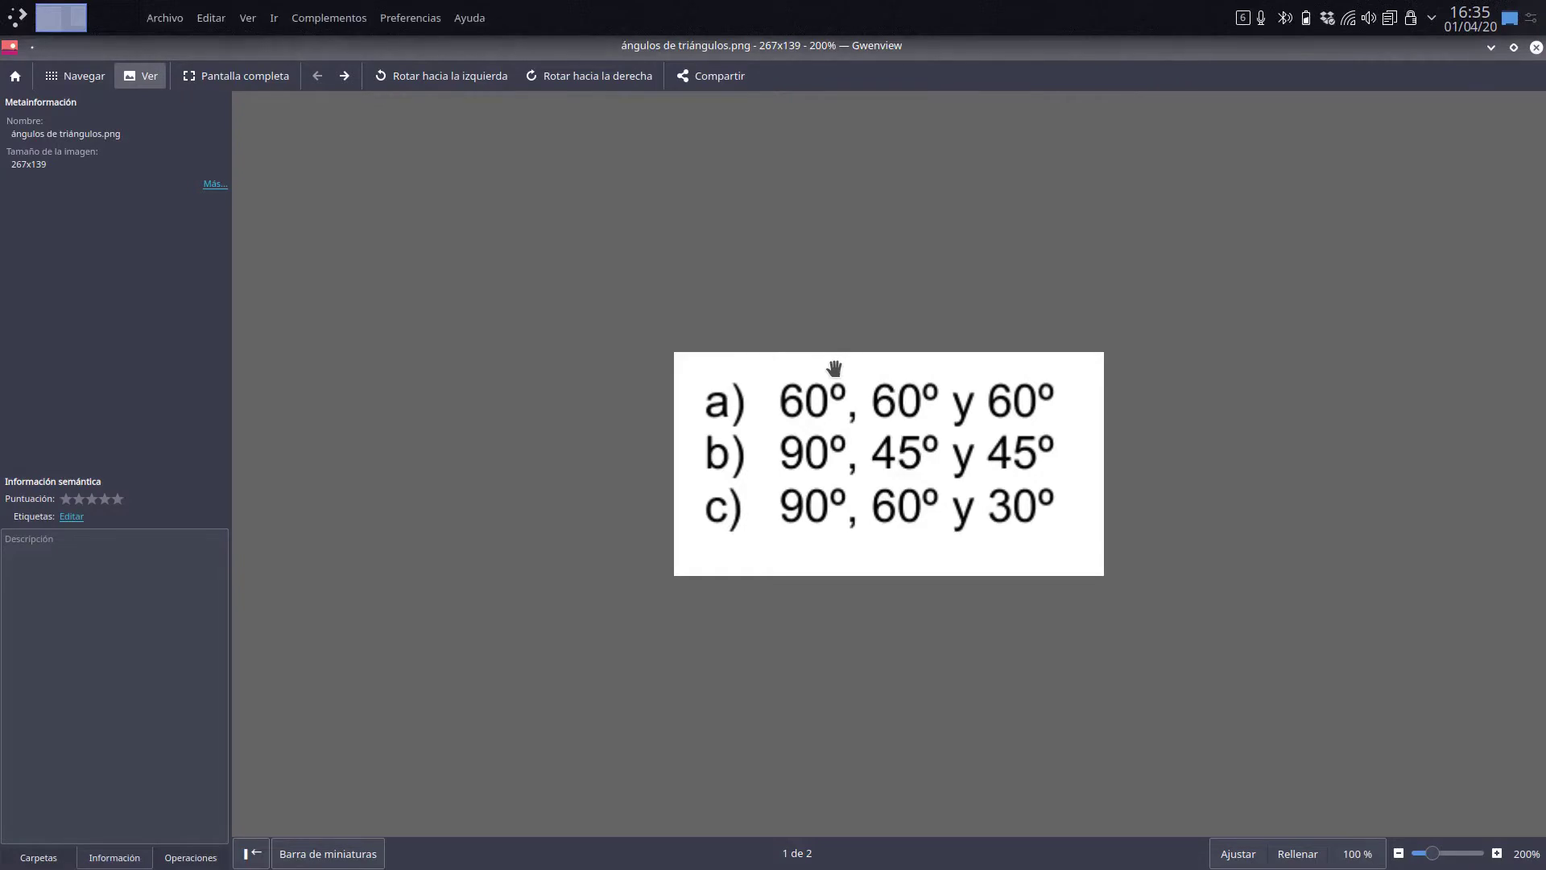
key("alt+Tab")
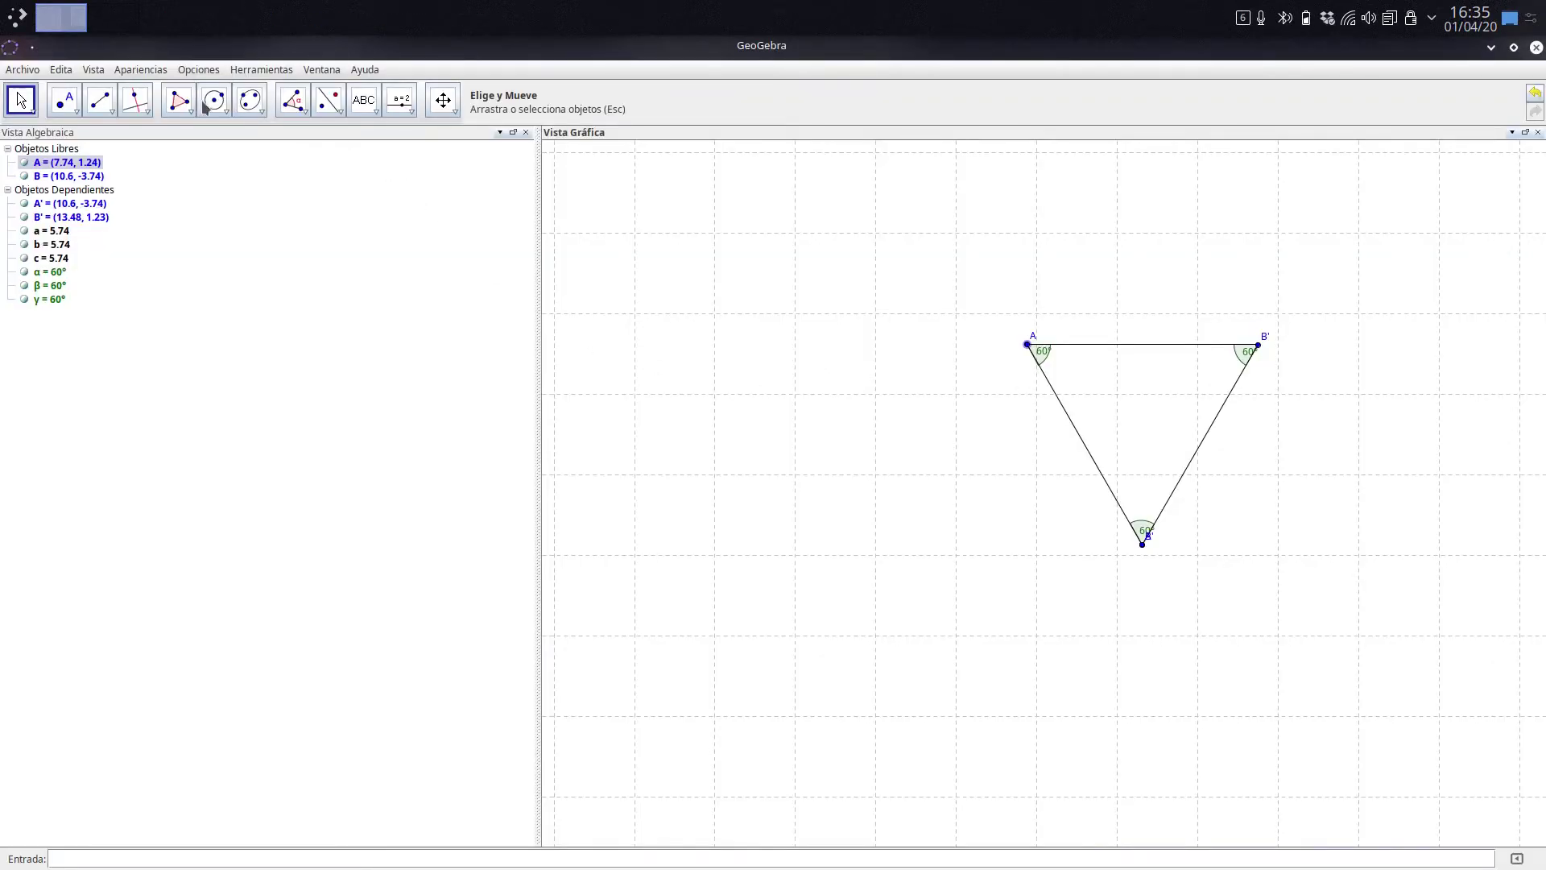
left_click(100, 100)
left_click(683, 594)
left_click(889, 604)
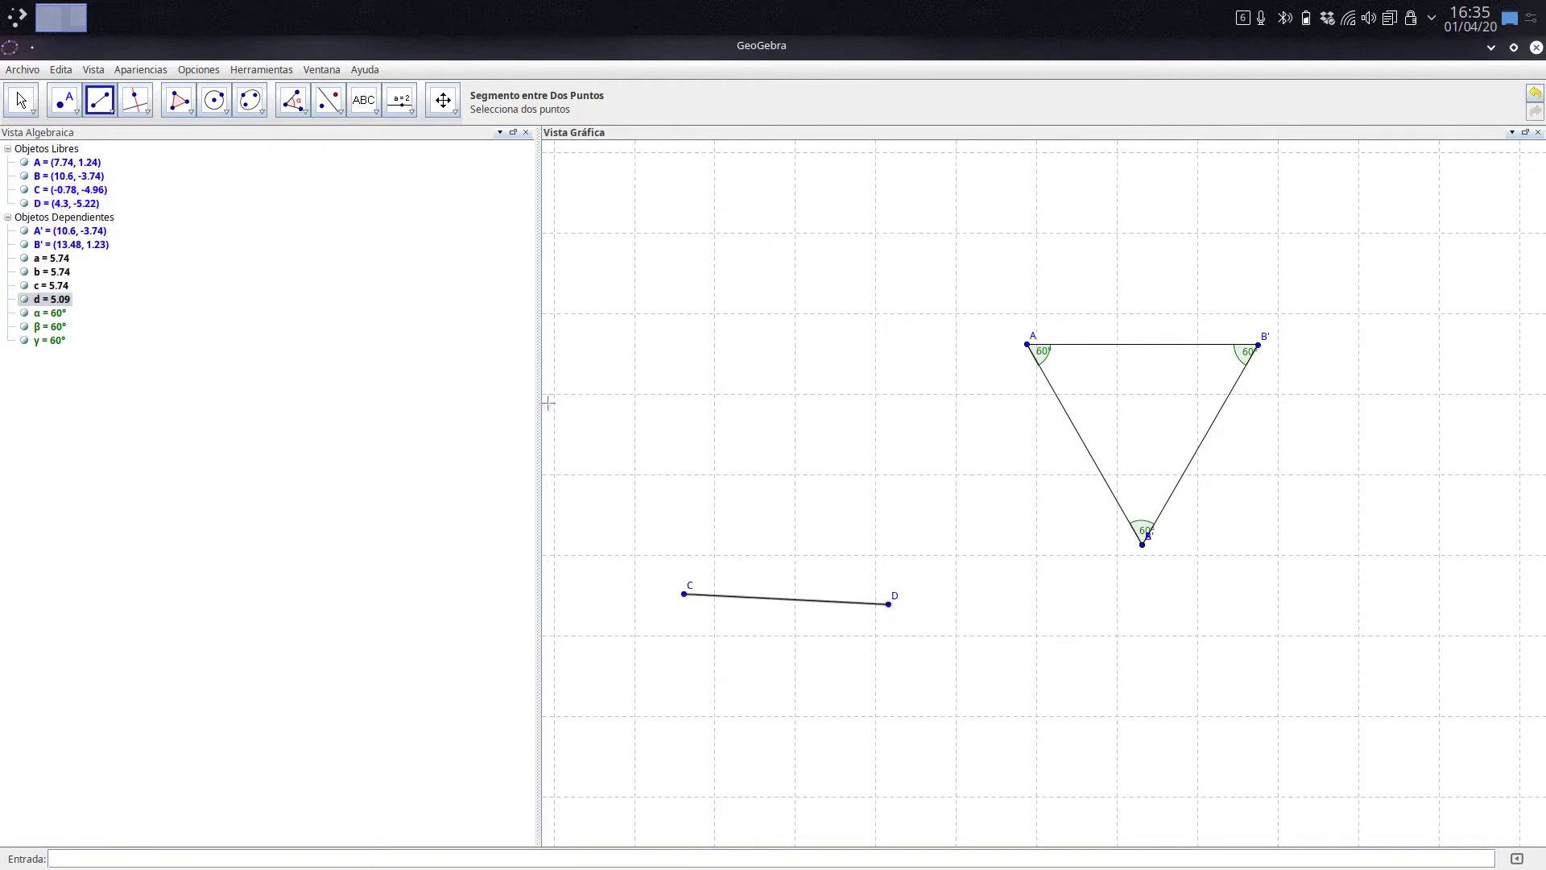
Construct a 45° counterclockwise angle of given size with side point D and vertex C
left_click(297, 98)
left_click(346, 157)
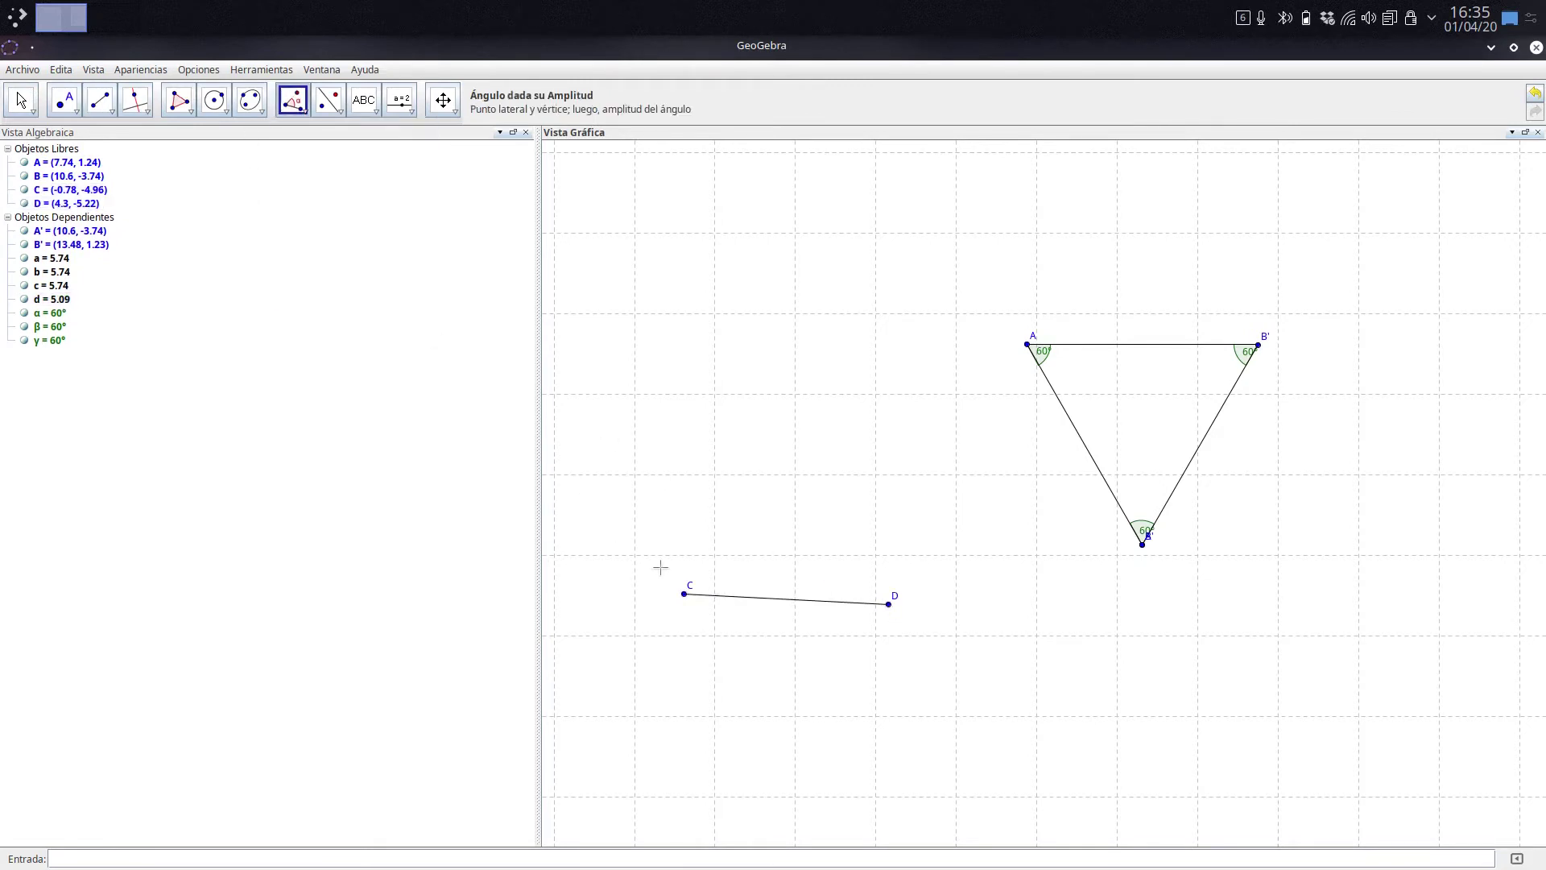
left_click(889, 604)
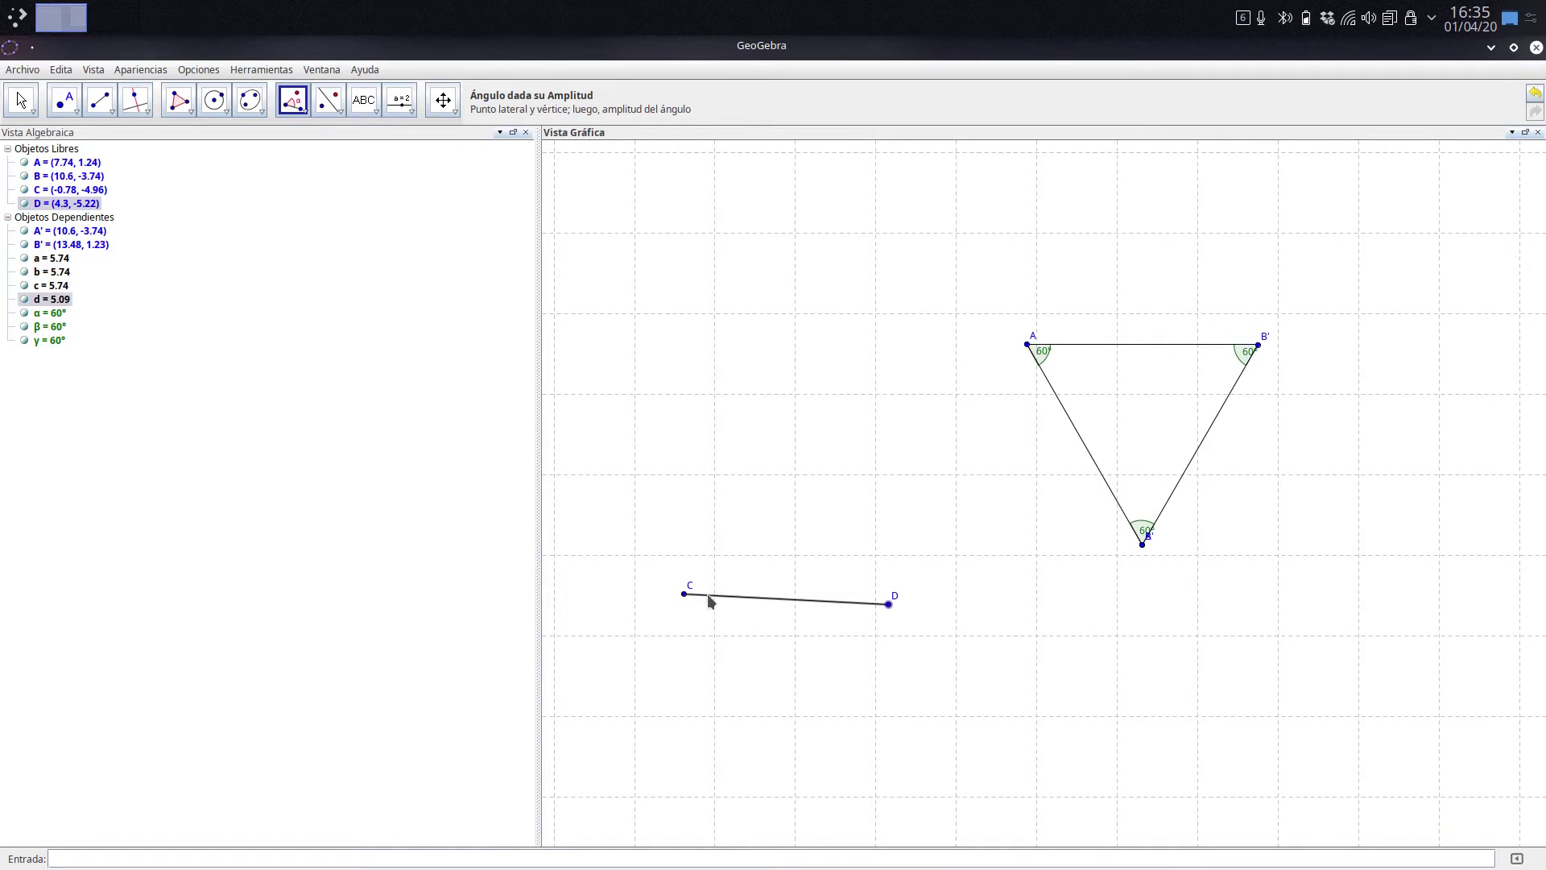
left_click(683, 595)
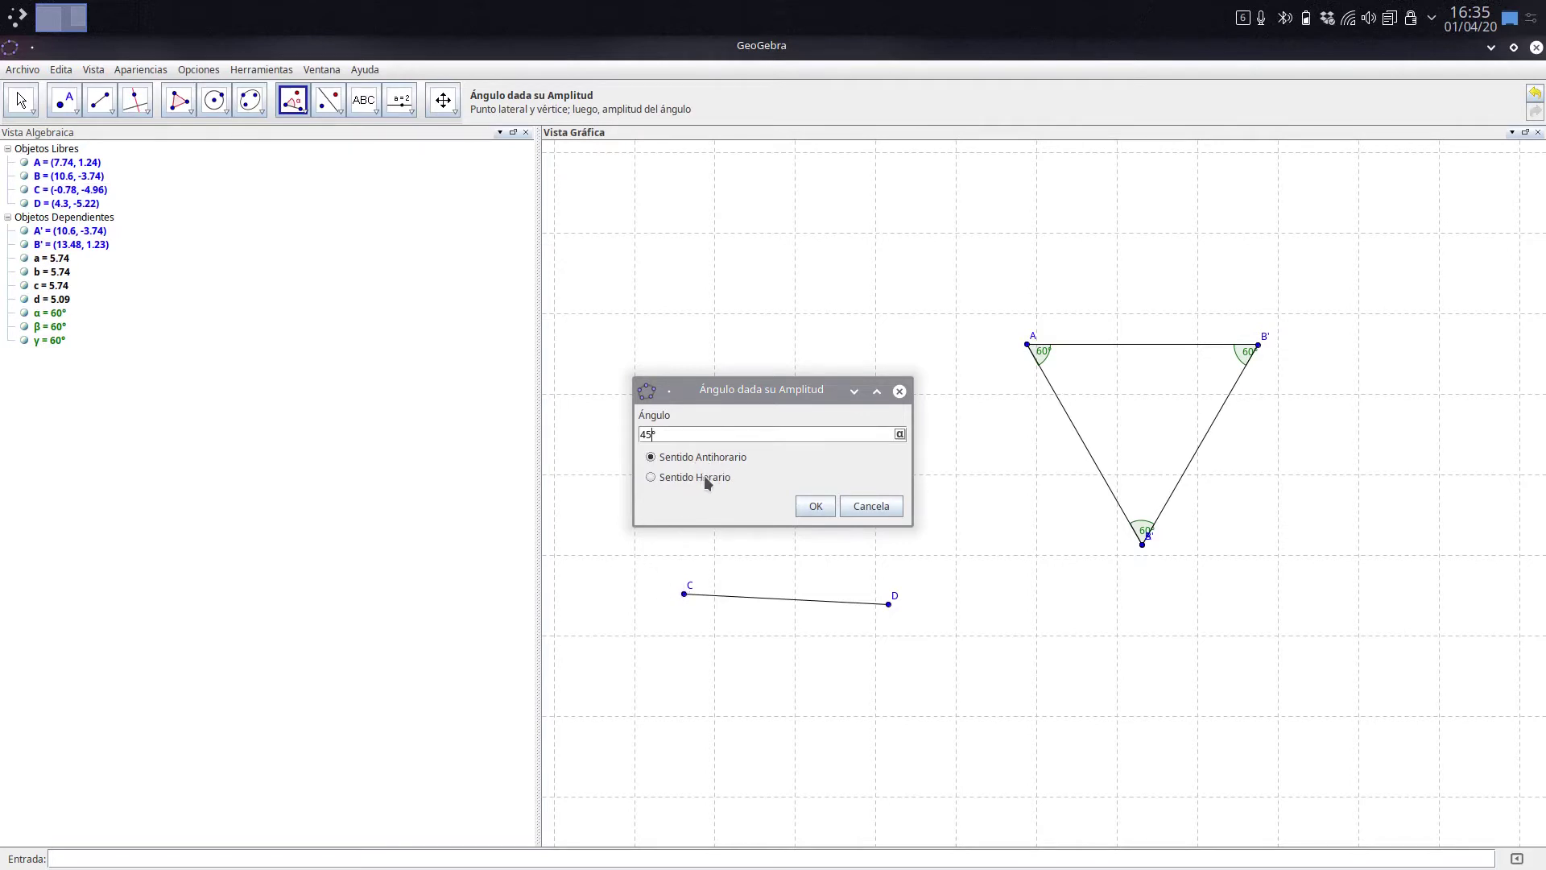
left_click(811, 507)
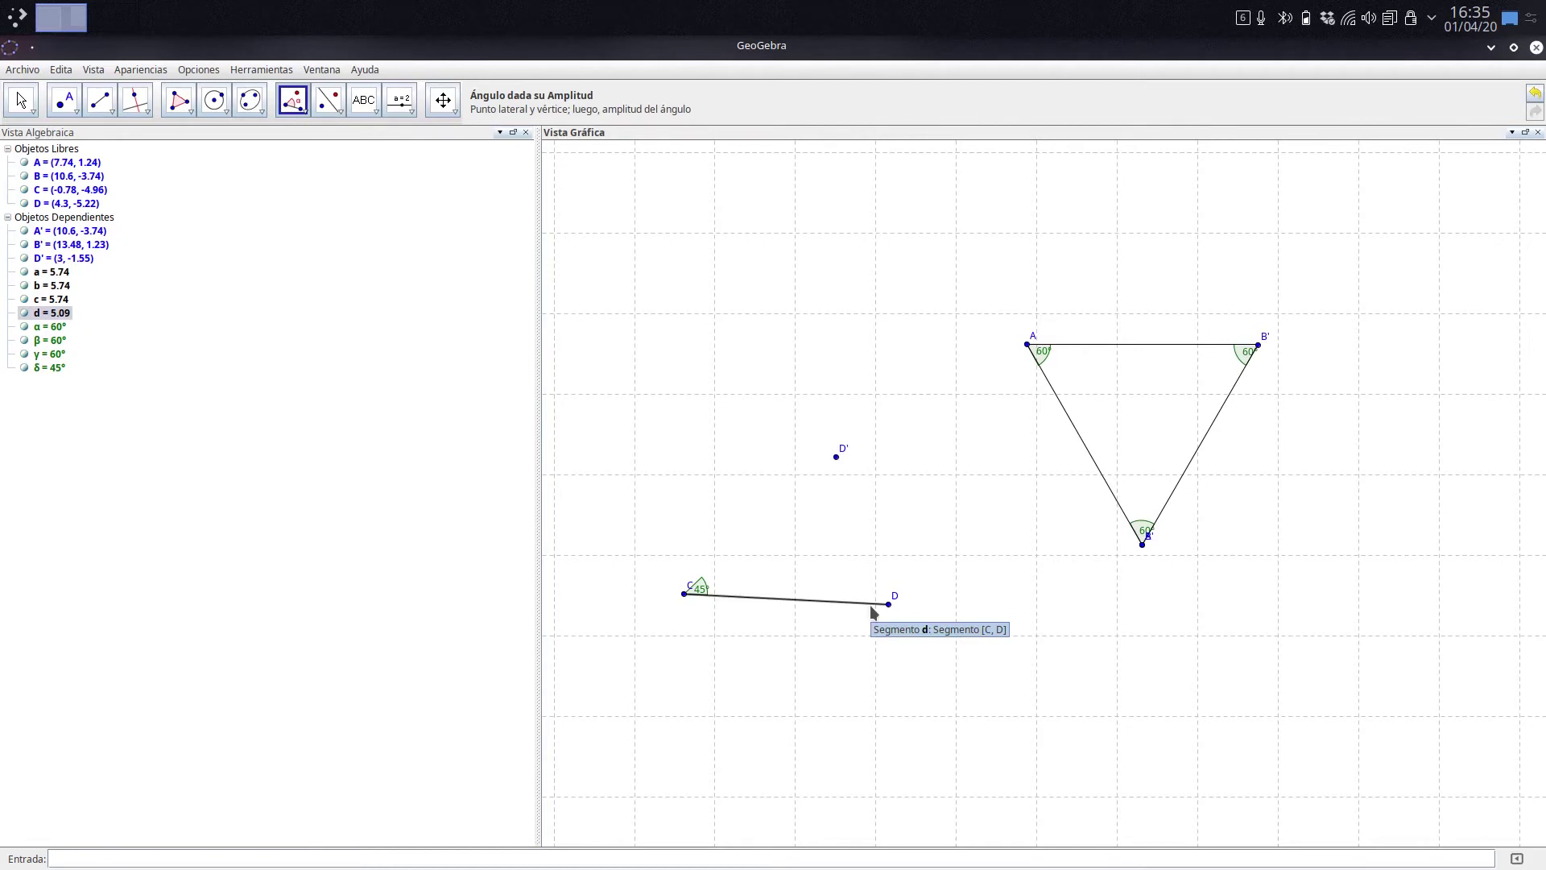
Draw a segment from vertex C to the rotated point D'
left_click(106, 100)
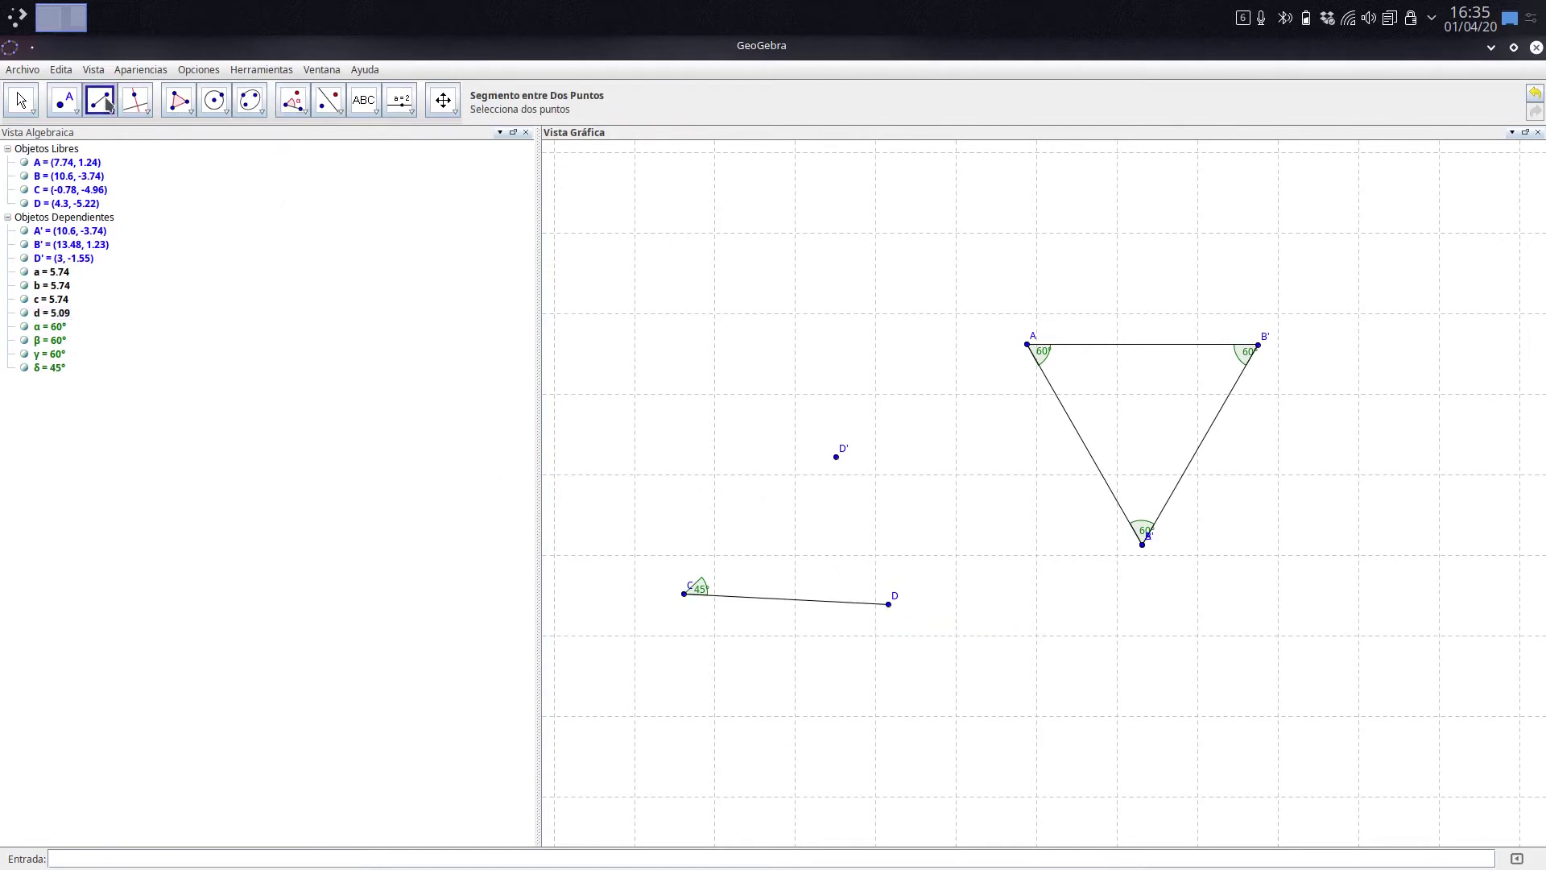
left_click(684, 596)
left_click(836, 458)
left_click(837, 458)
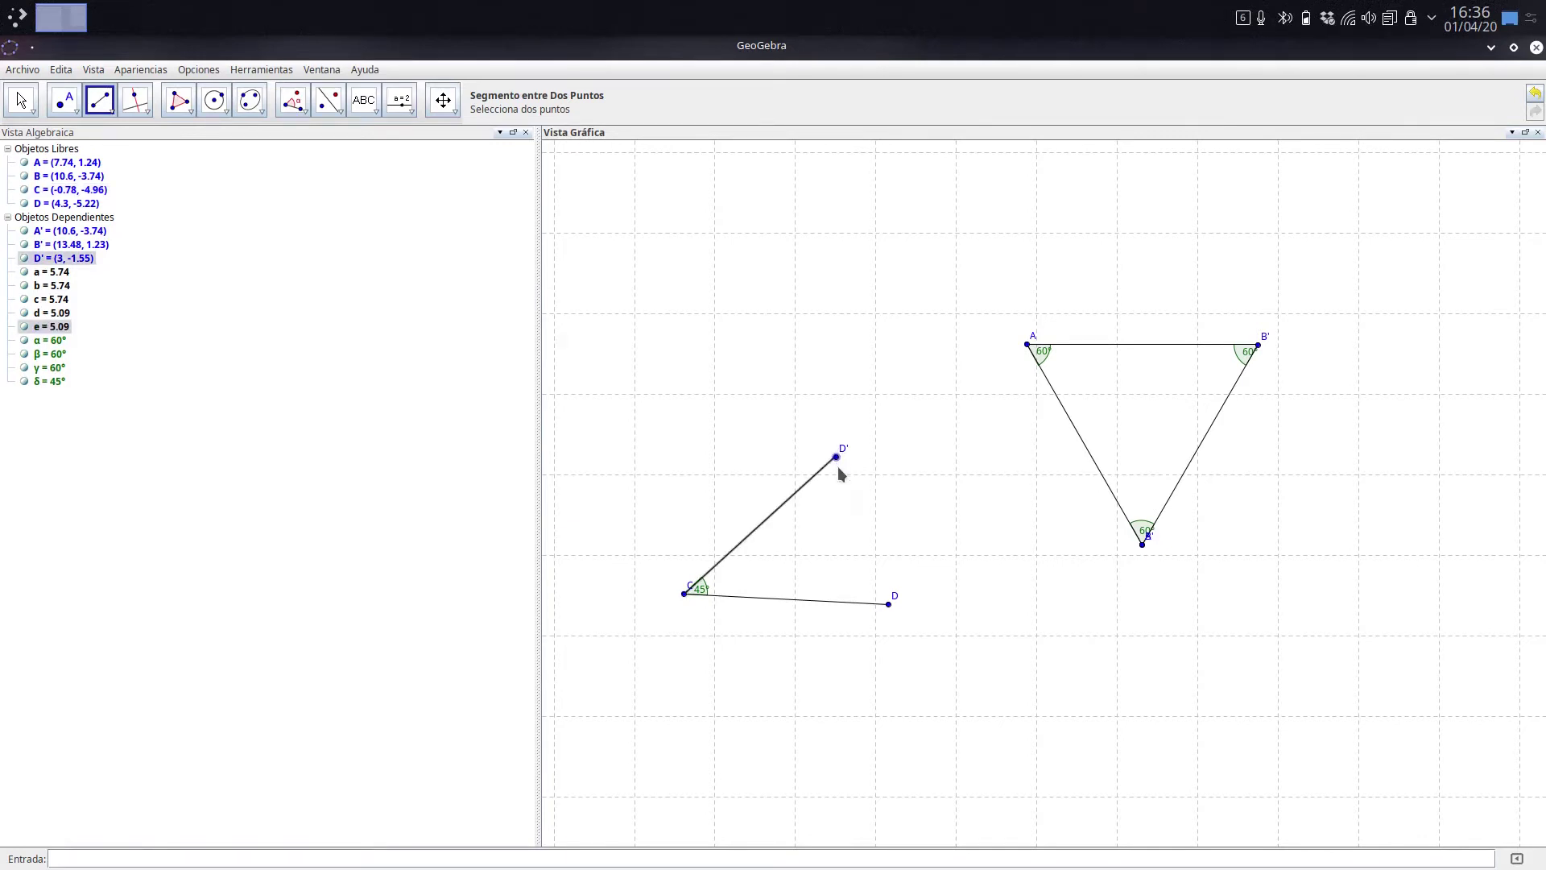
key("alt+Tab")
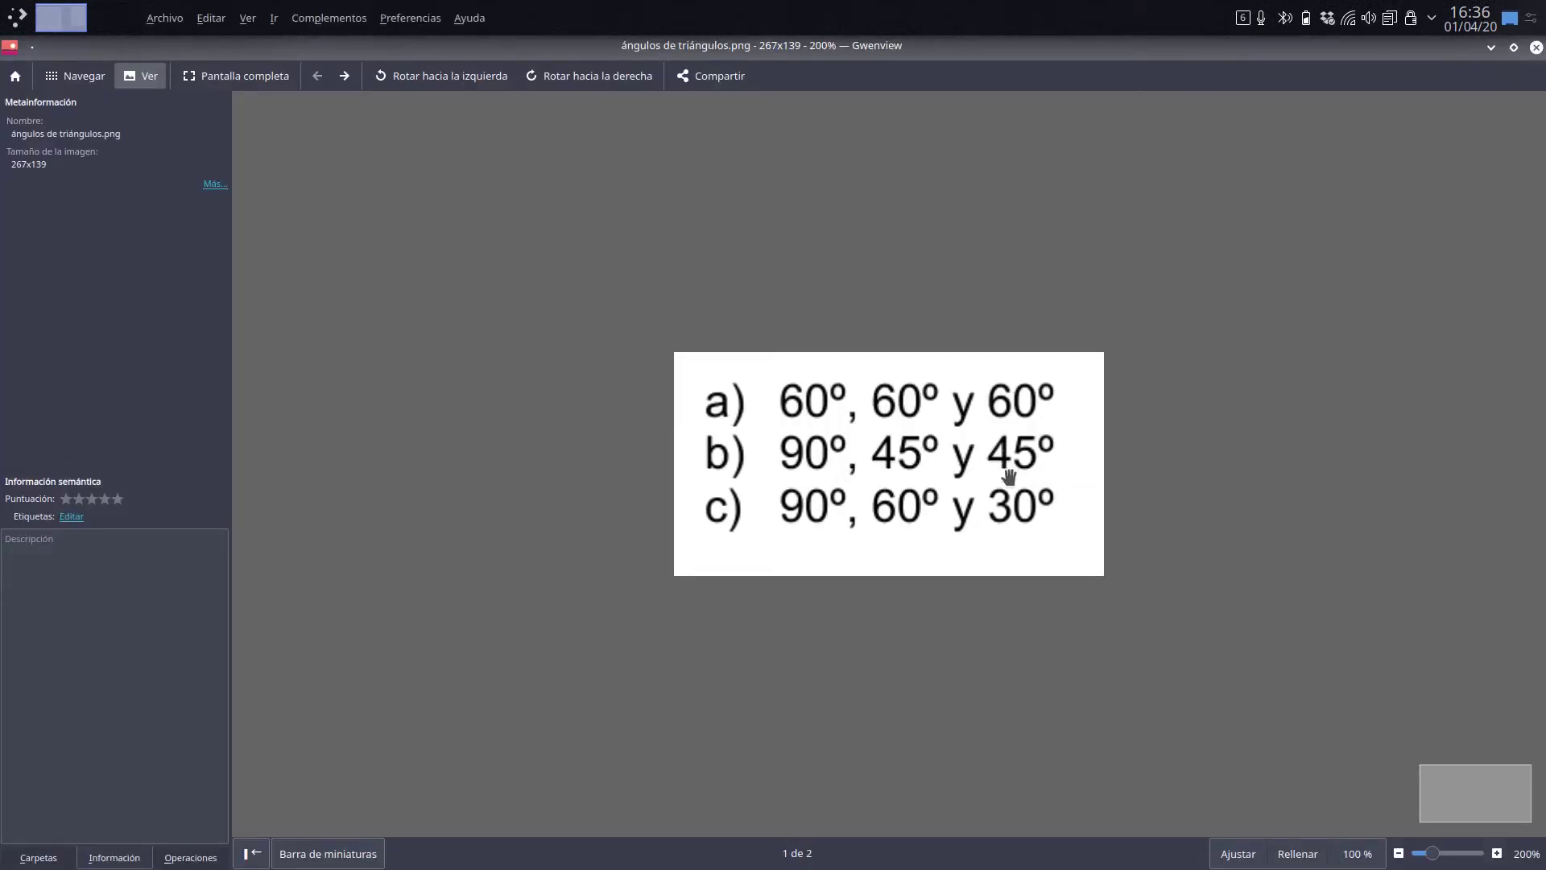
key("alt+Tab")
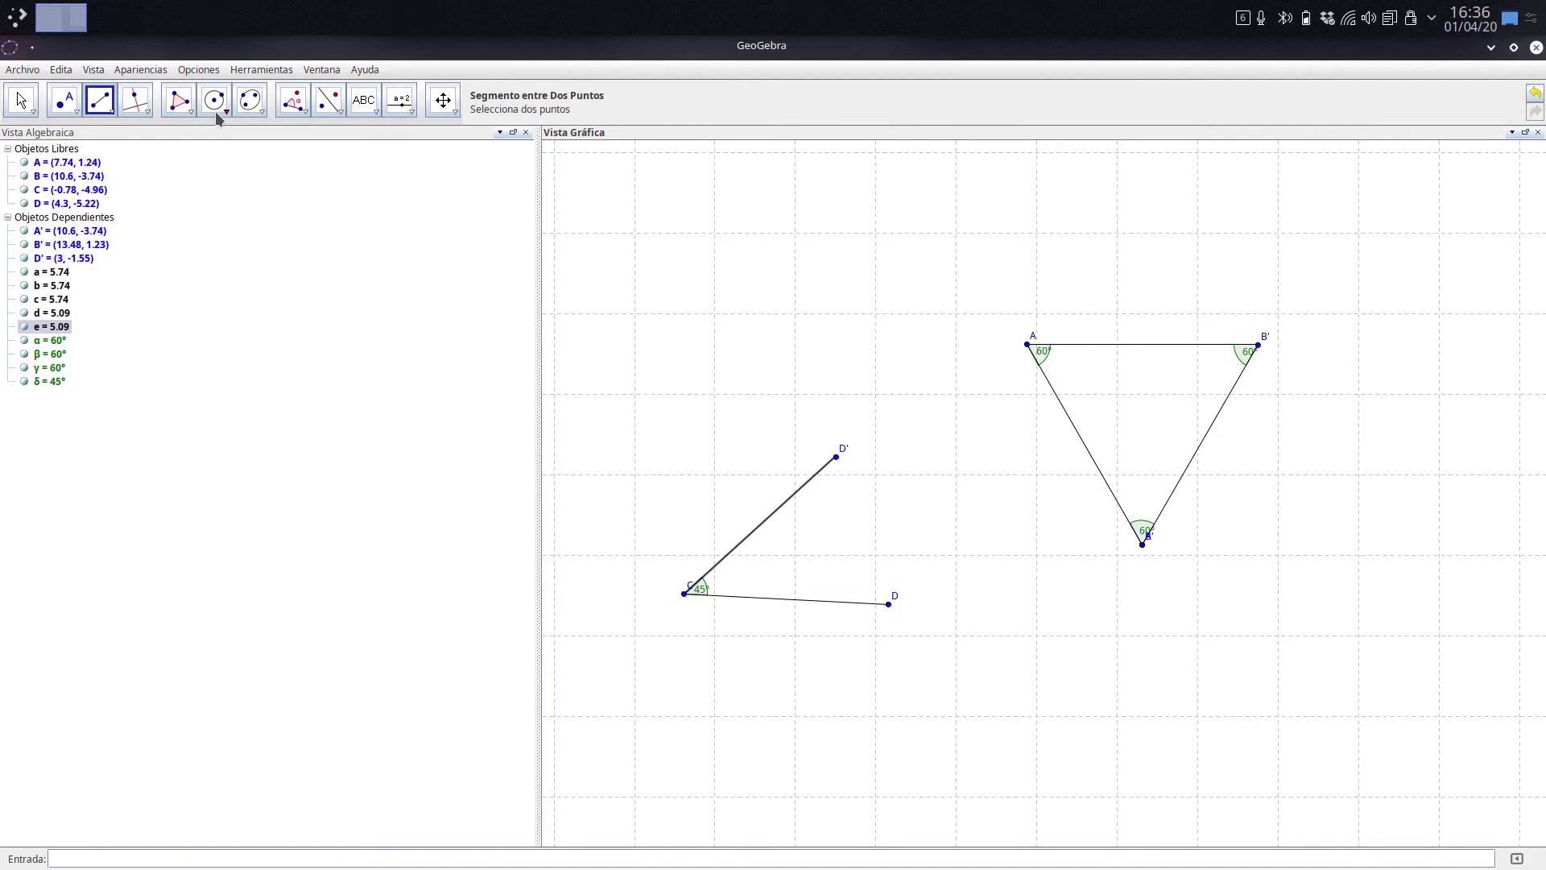
left_click(303, 114)
left_click(305, 113)
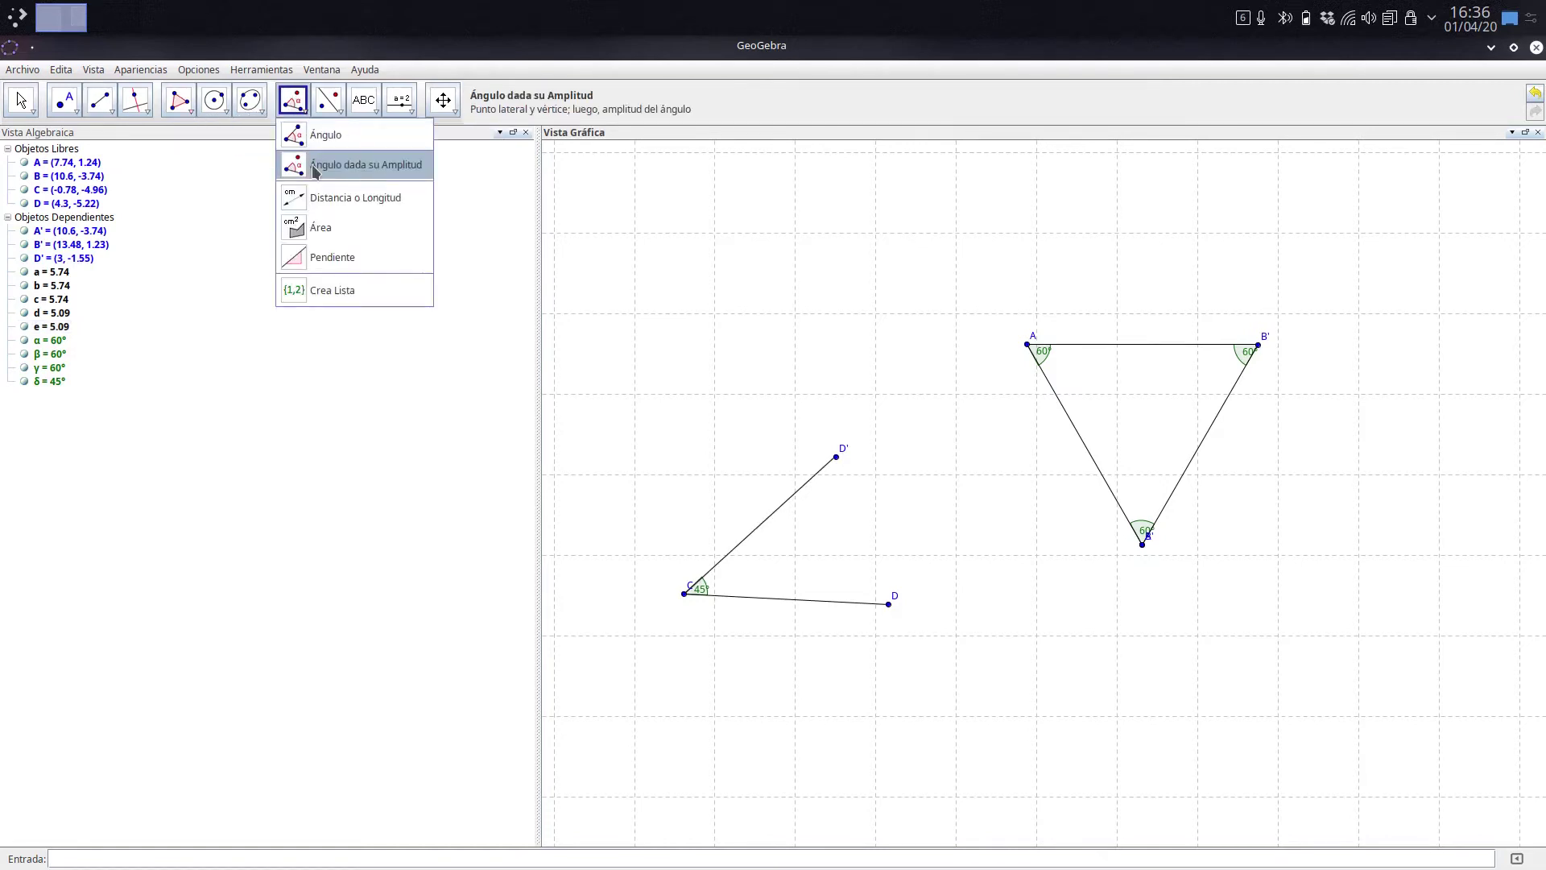
left_click(315, 167)
left_click(887, 603)
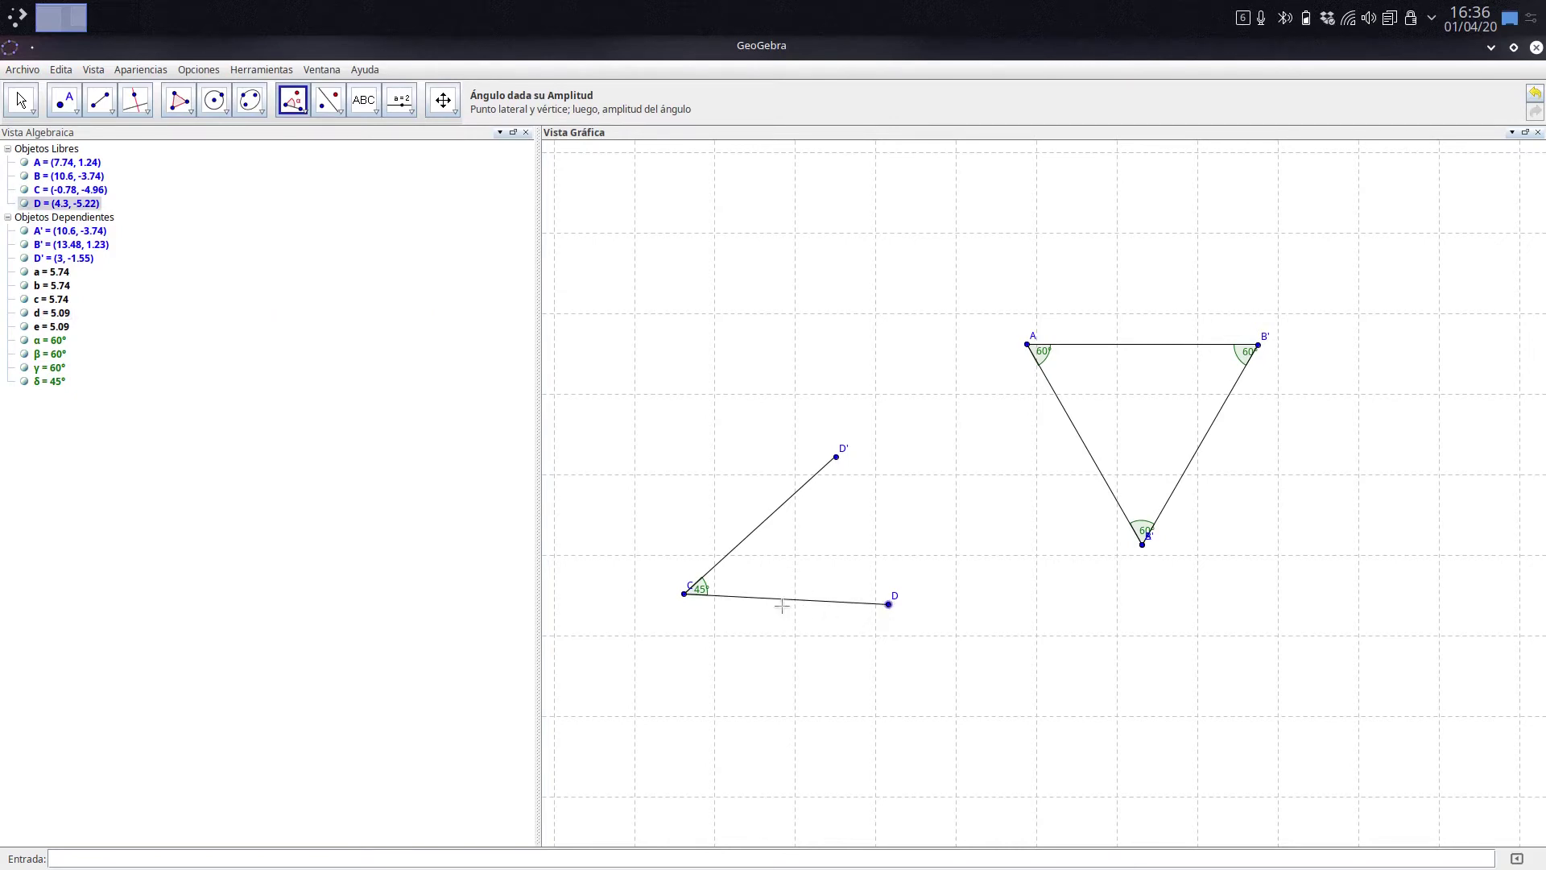
key("Escape")
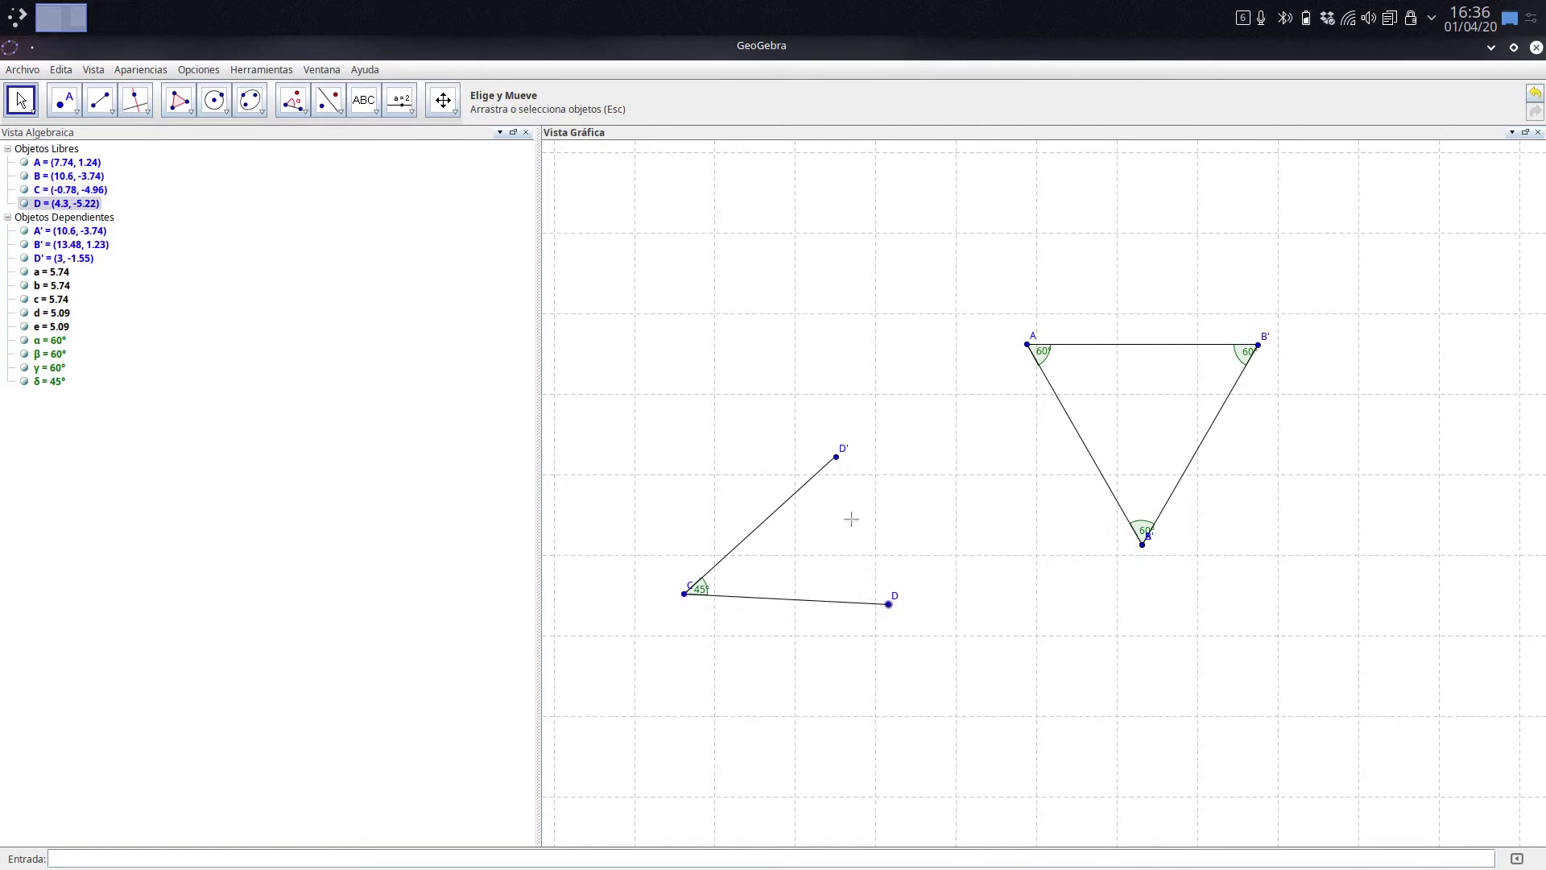
left_click(837, 458)
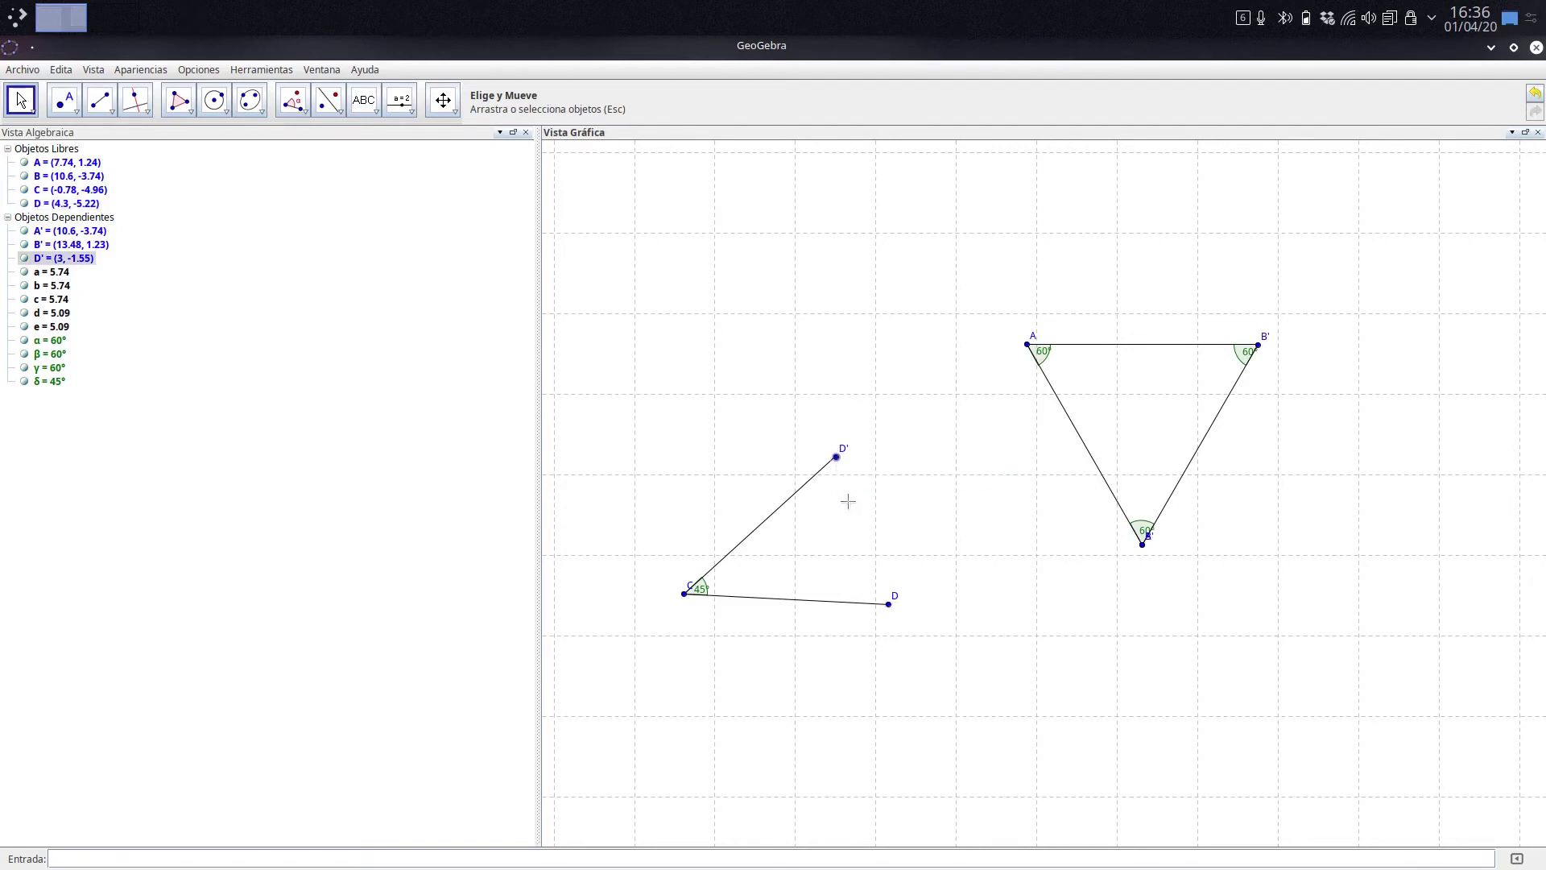
left_click(889, 605)
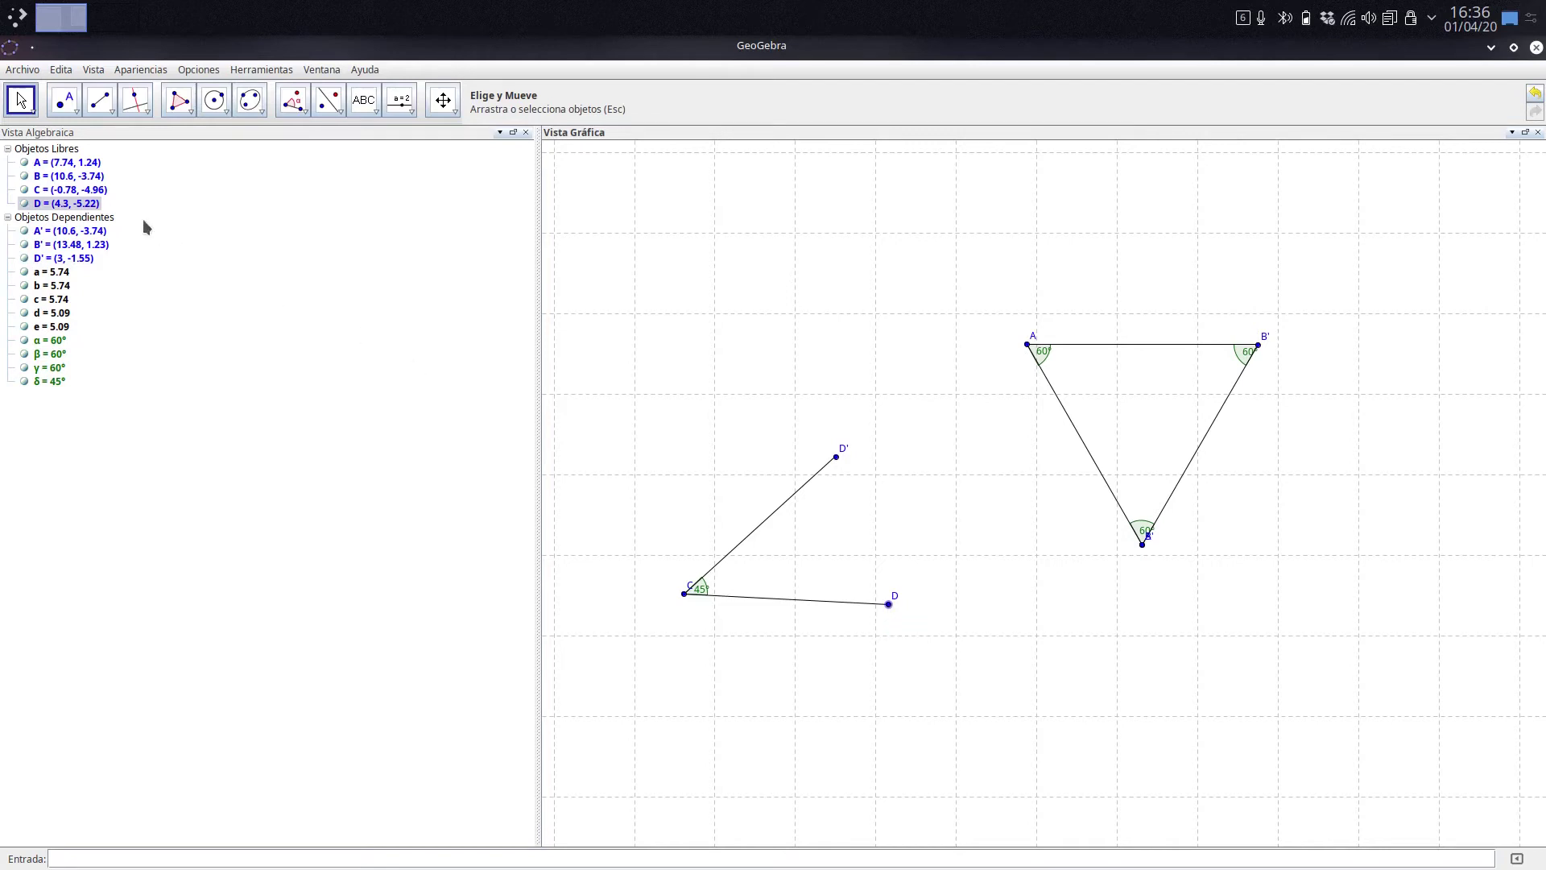
Construct a 45° counterclockwise angle of given size with side point C and vertex D
left_click(293, 100)
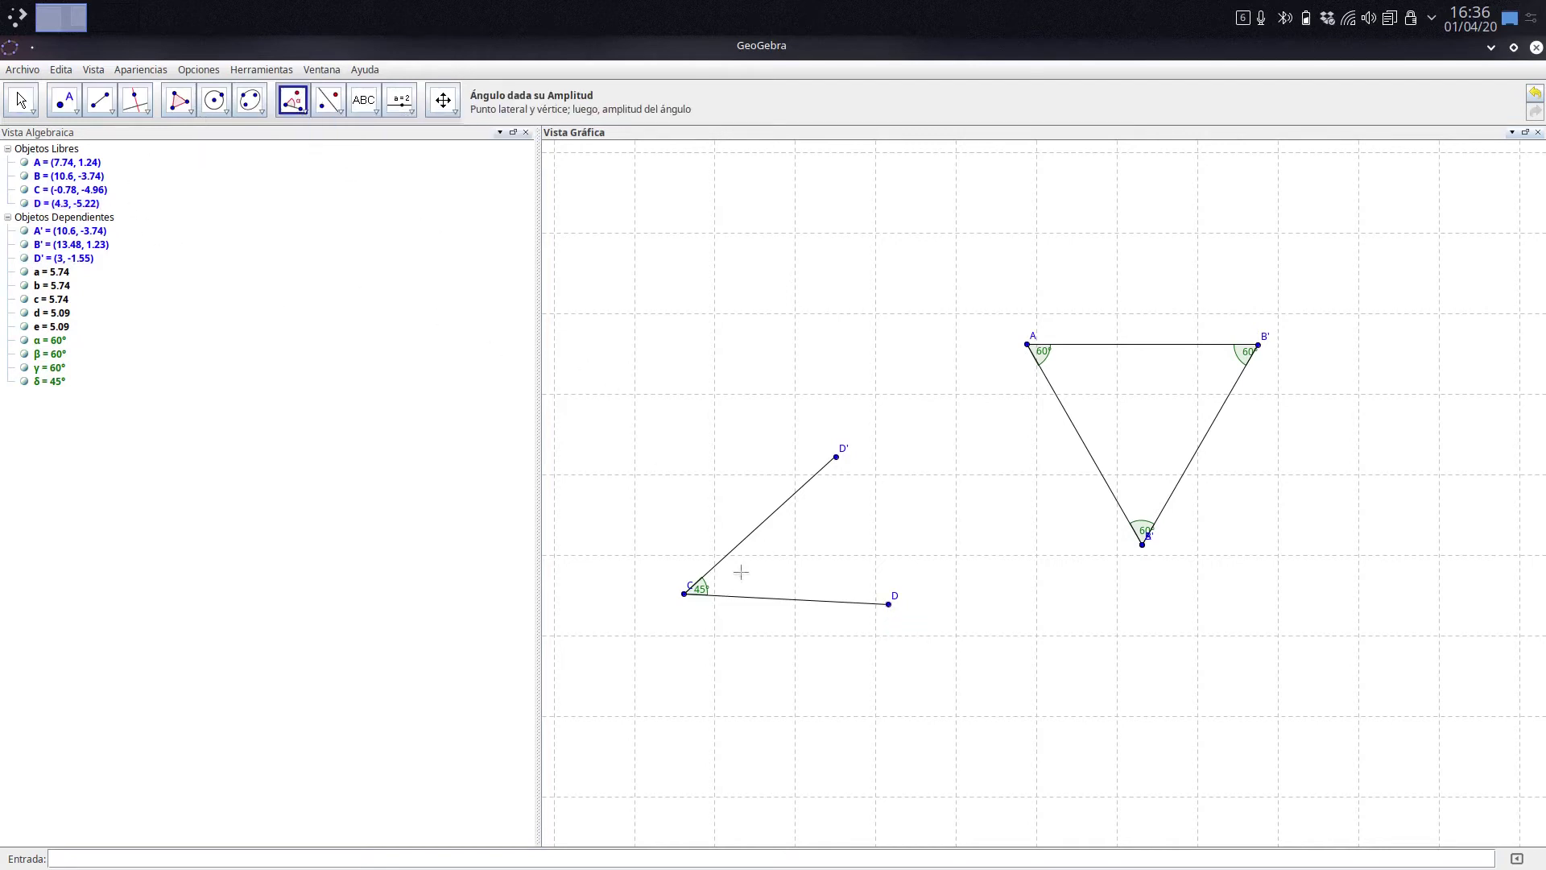
left_click(684, 593)
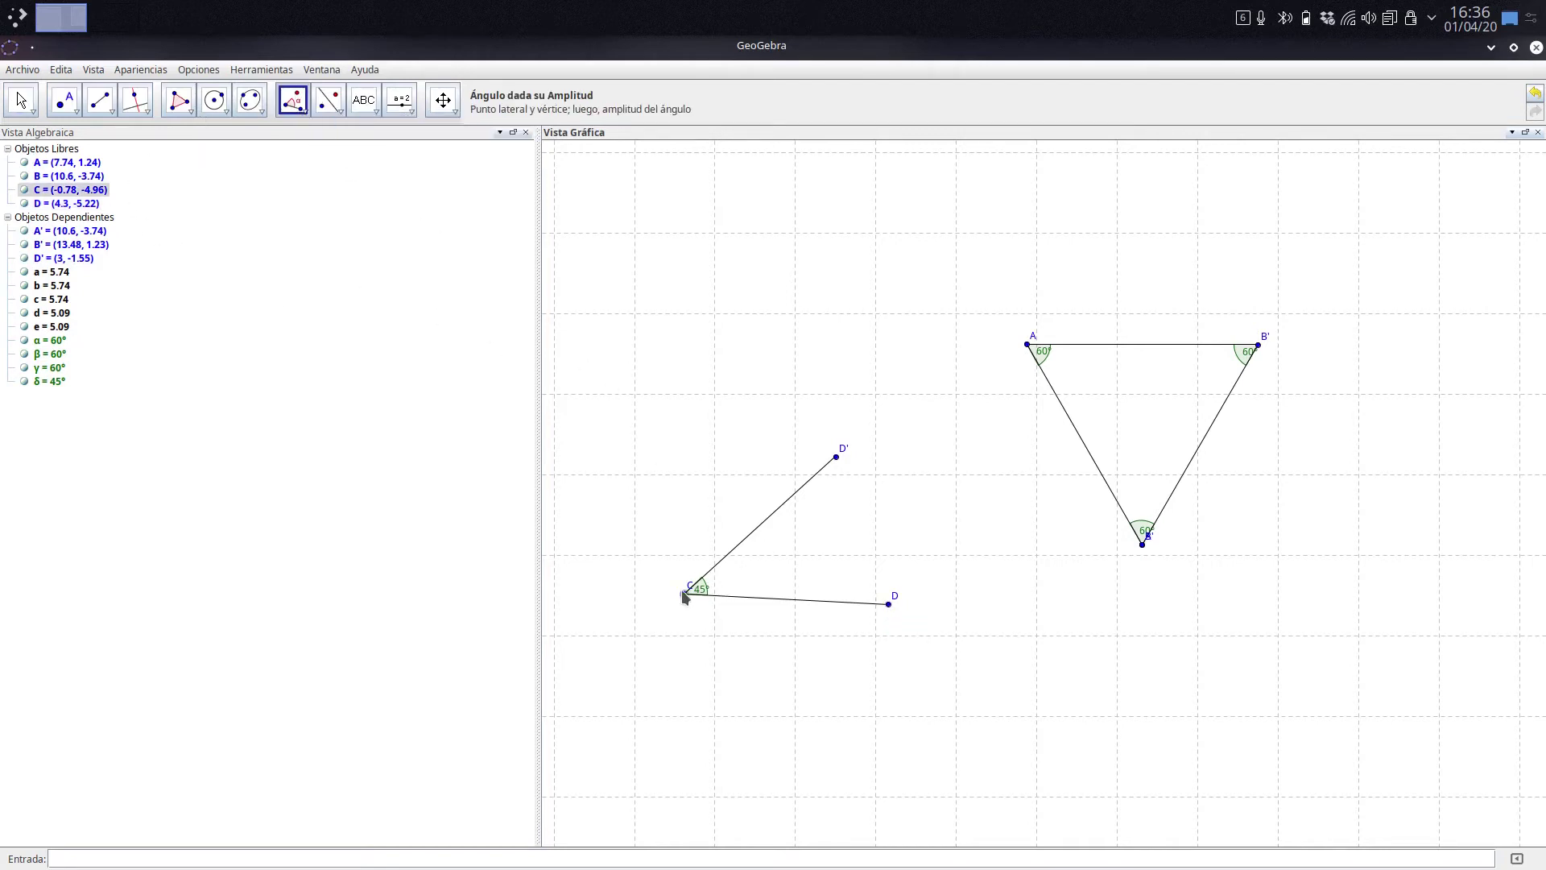
left_click(889, 604)
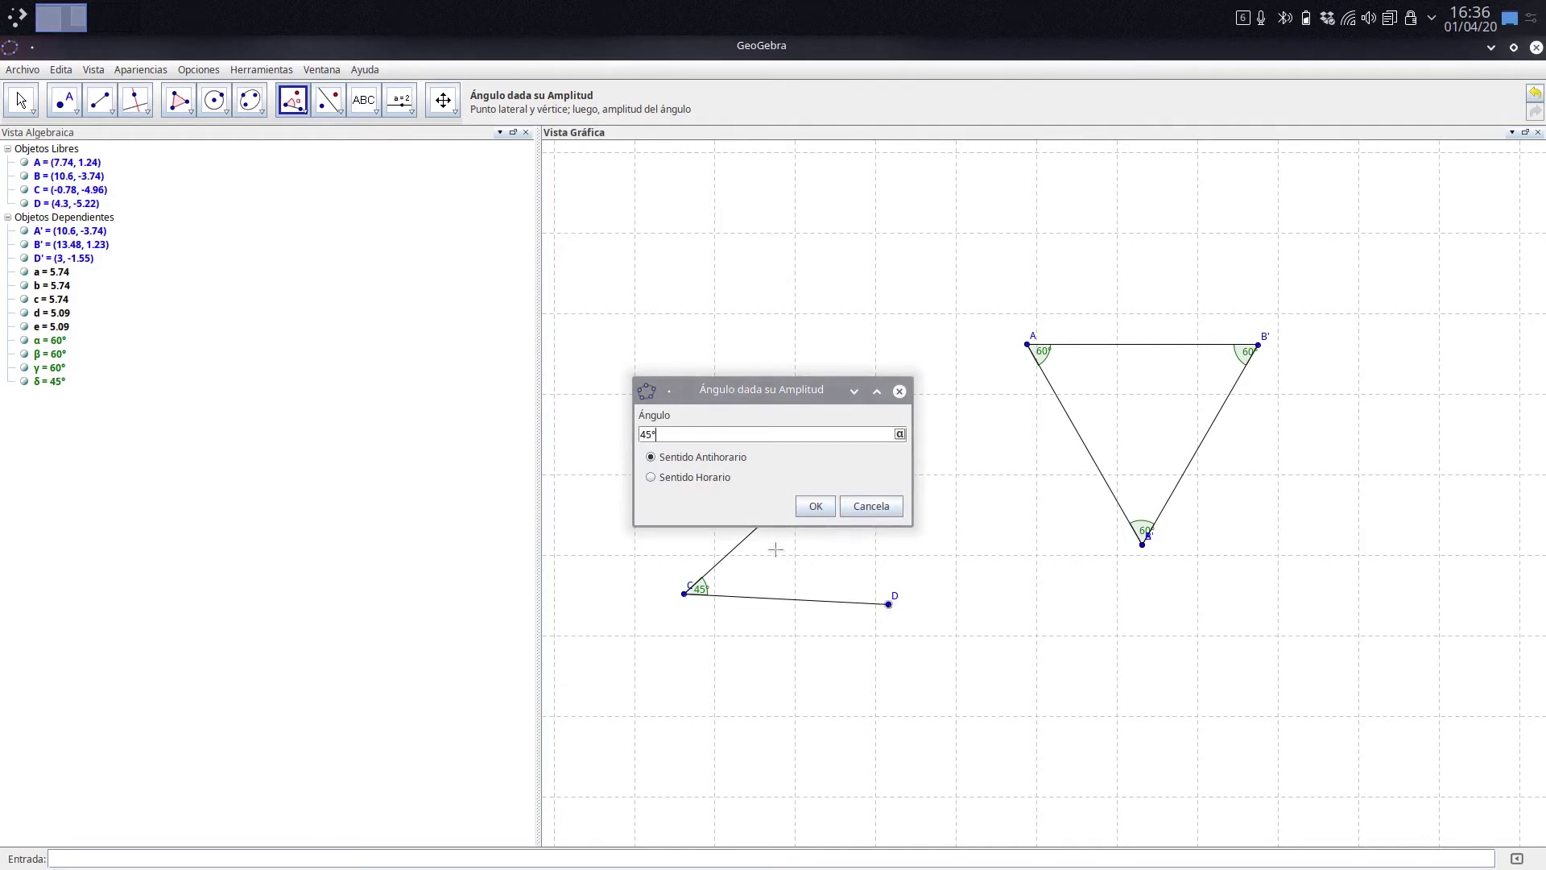
left_click(814, 506)
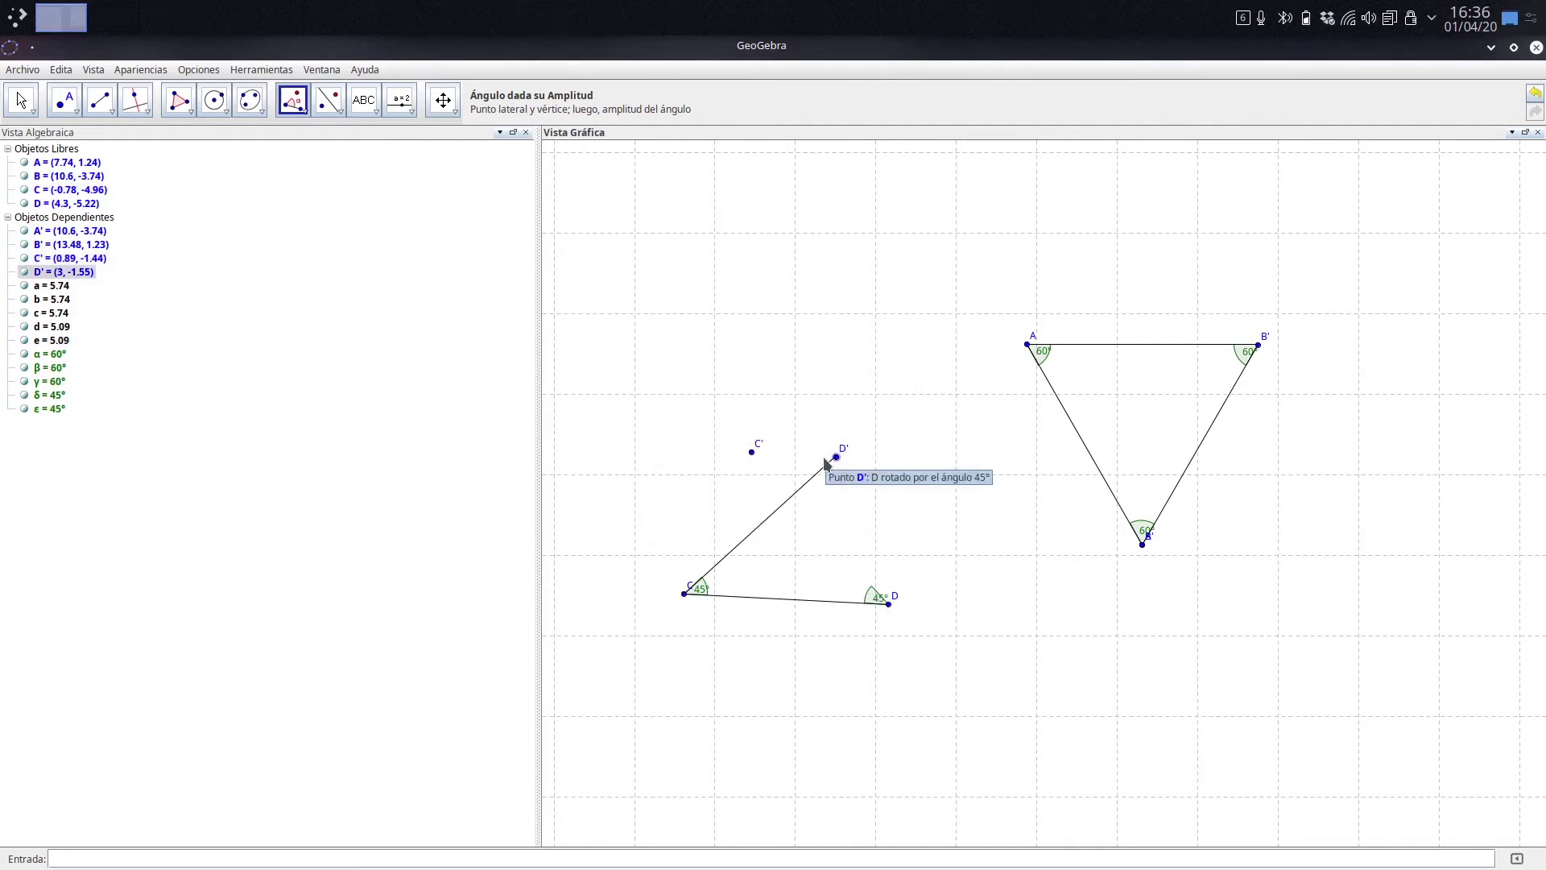
Draw a ray from D through C' and place a point where it crosses segment CD'
left_click(114, 117)
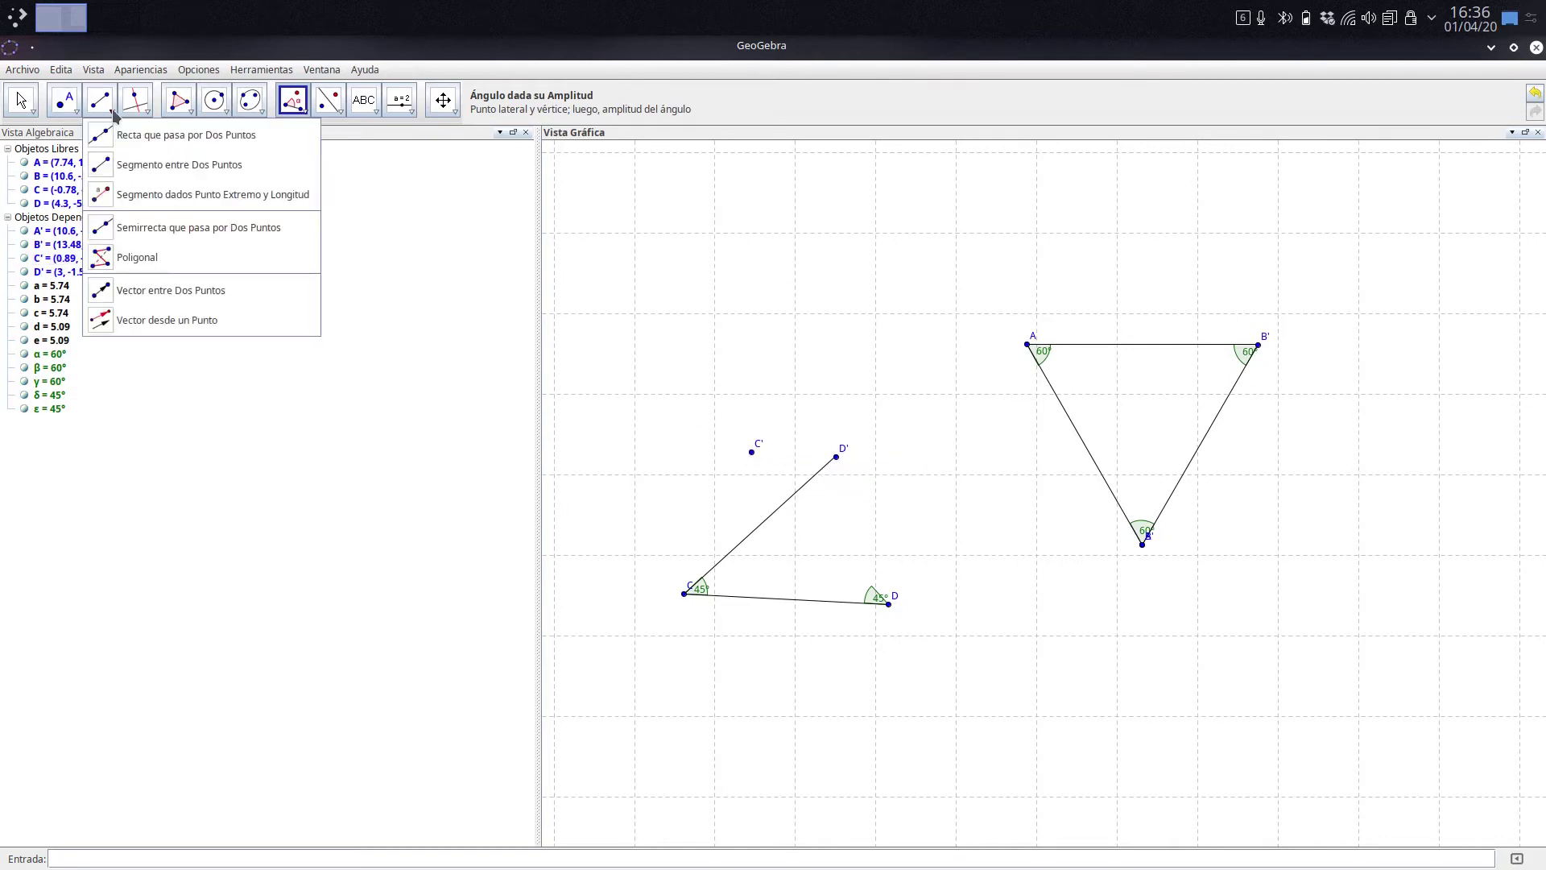
left_click(157, 233)
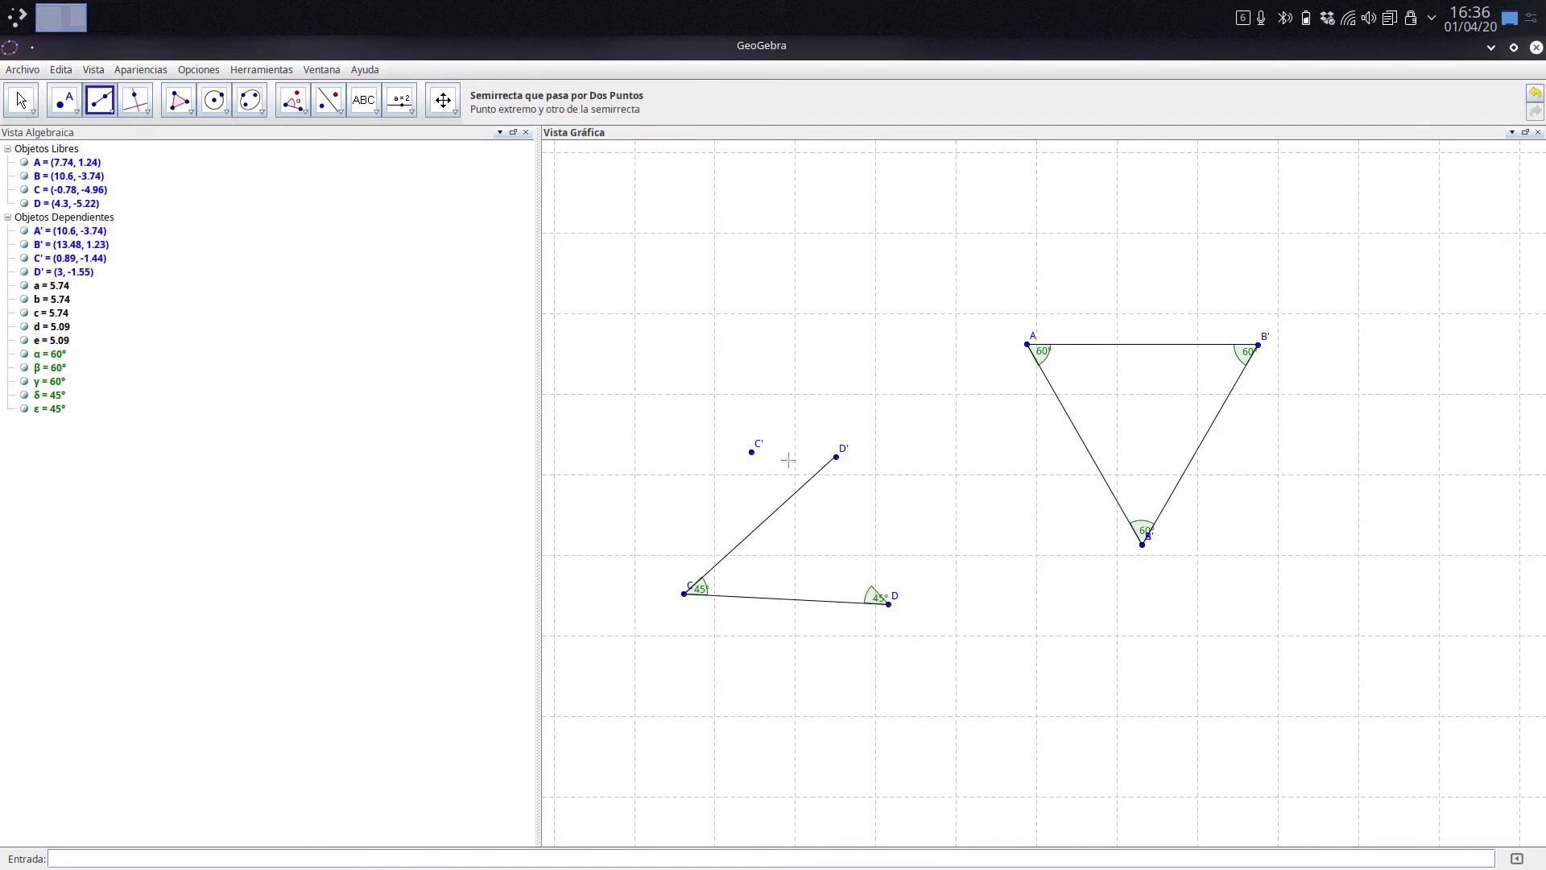
left_click(887, 604)
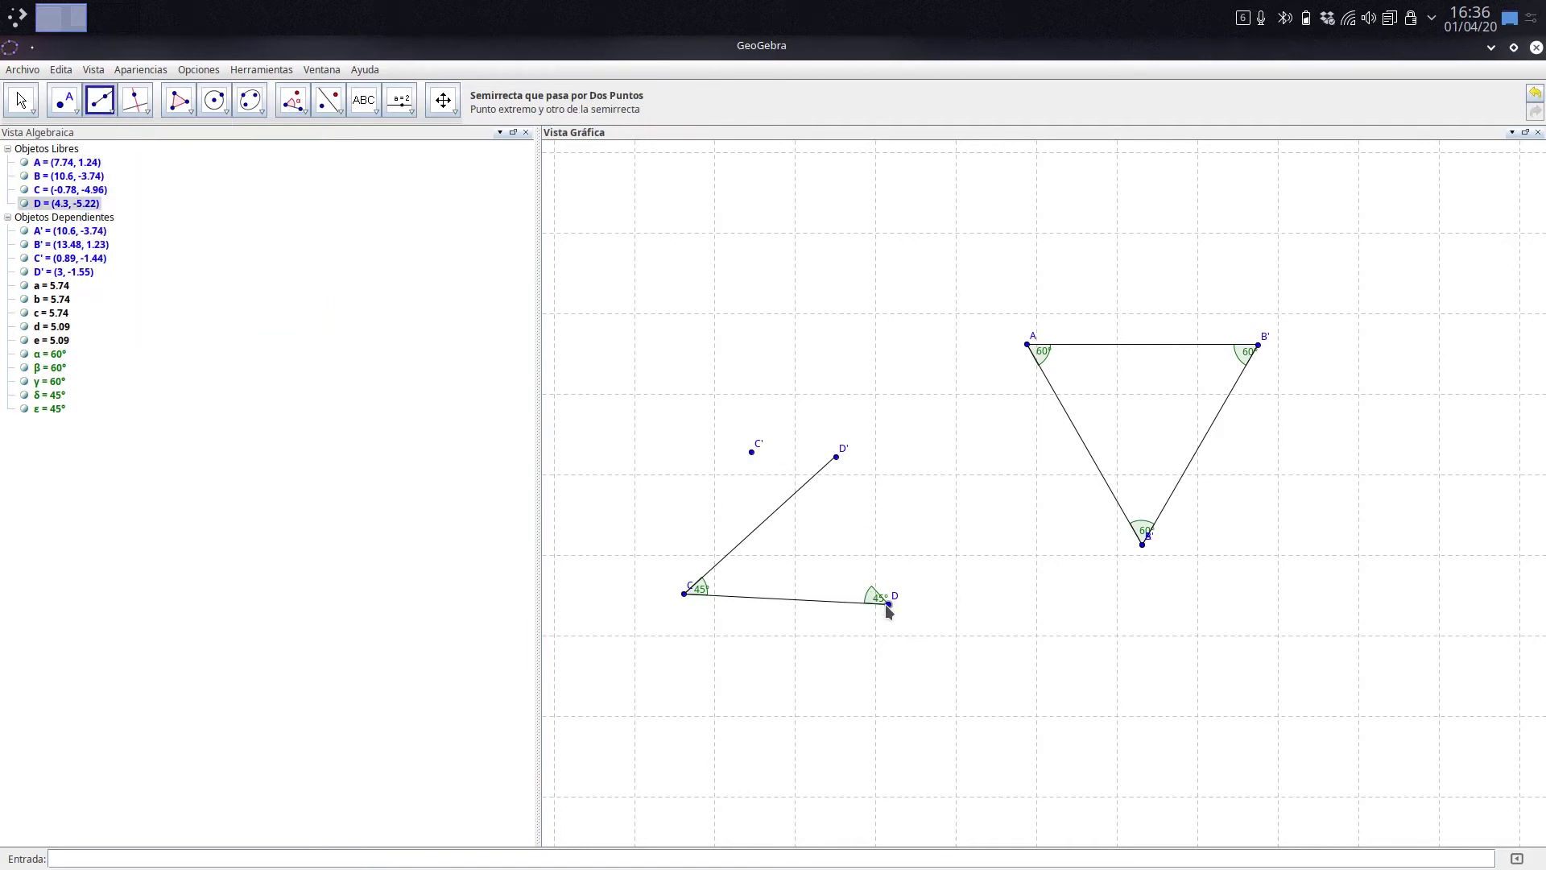
left_click(751, 452)
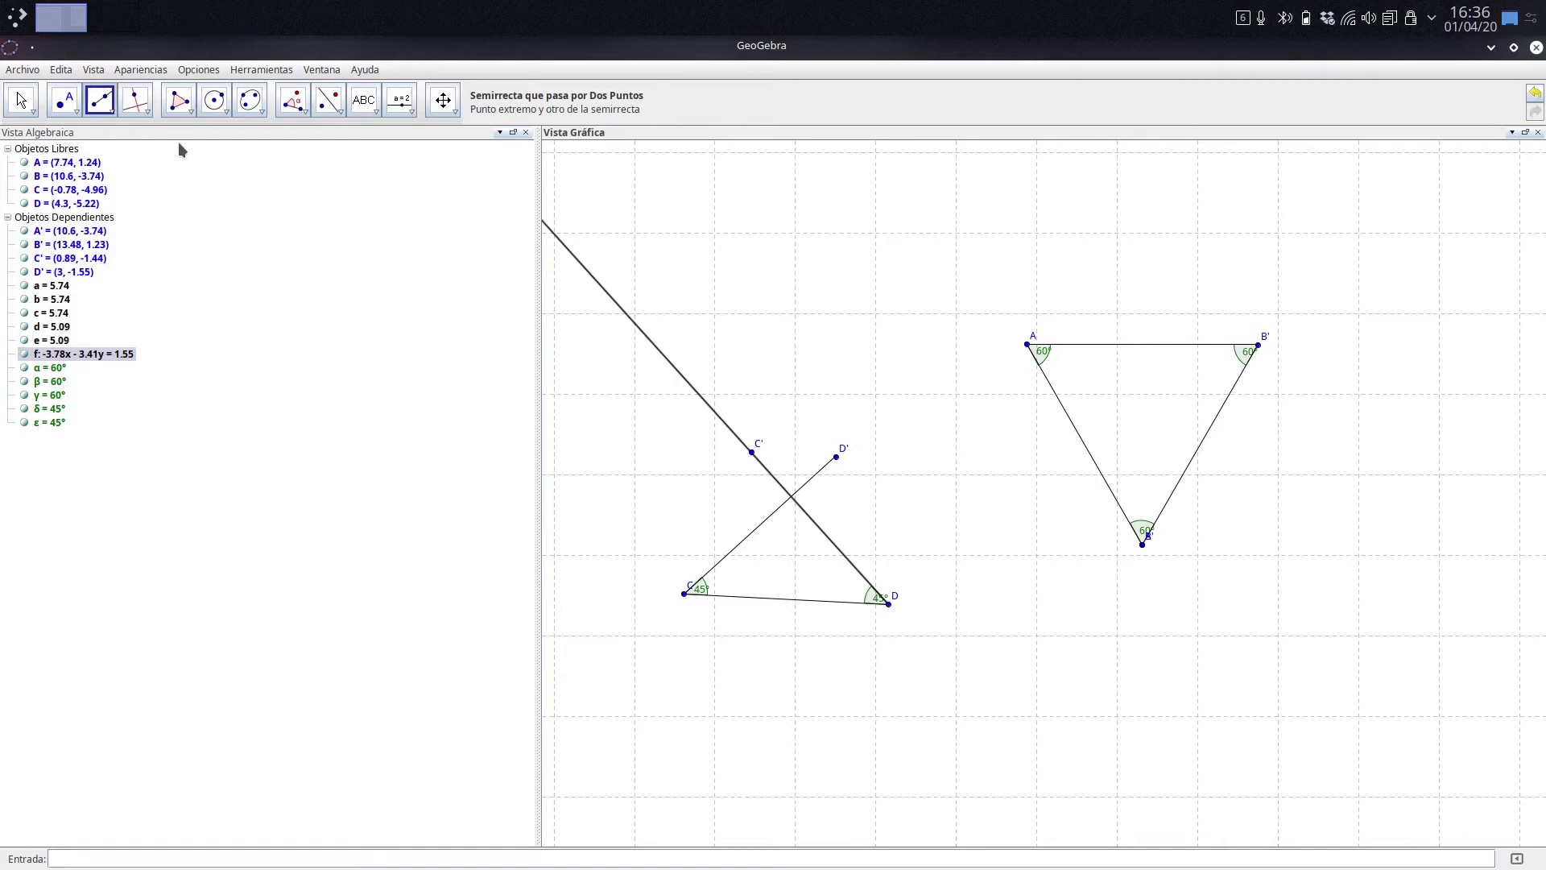
left_click(65, 103)
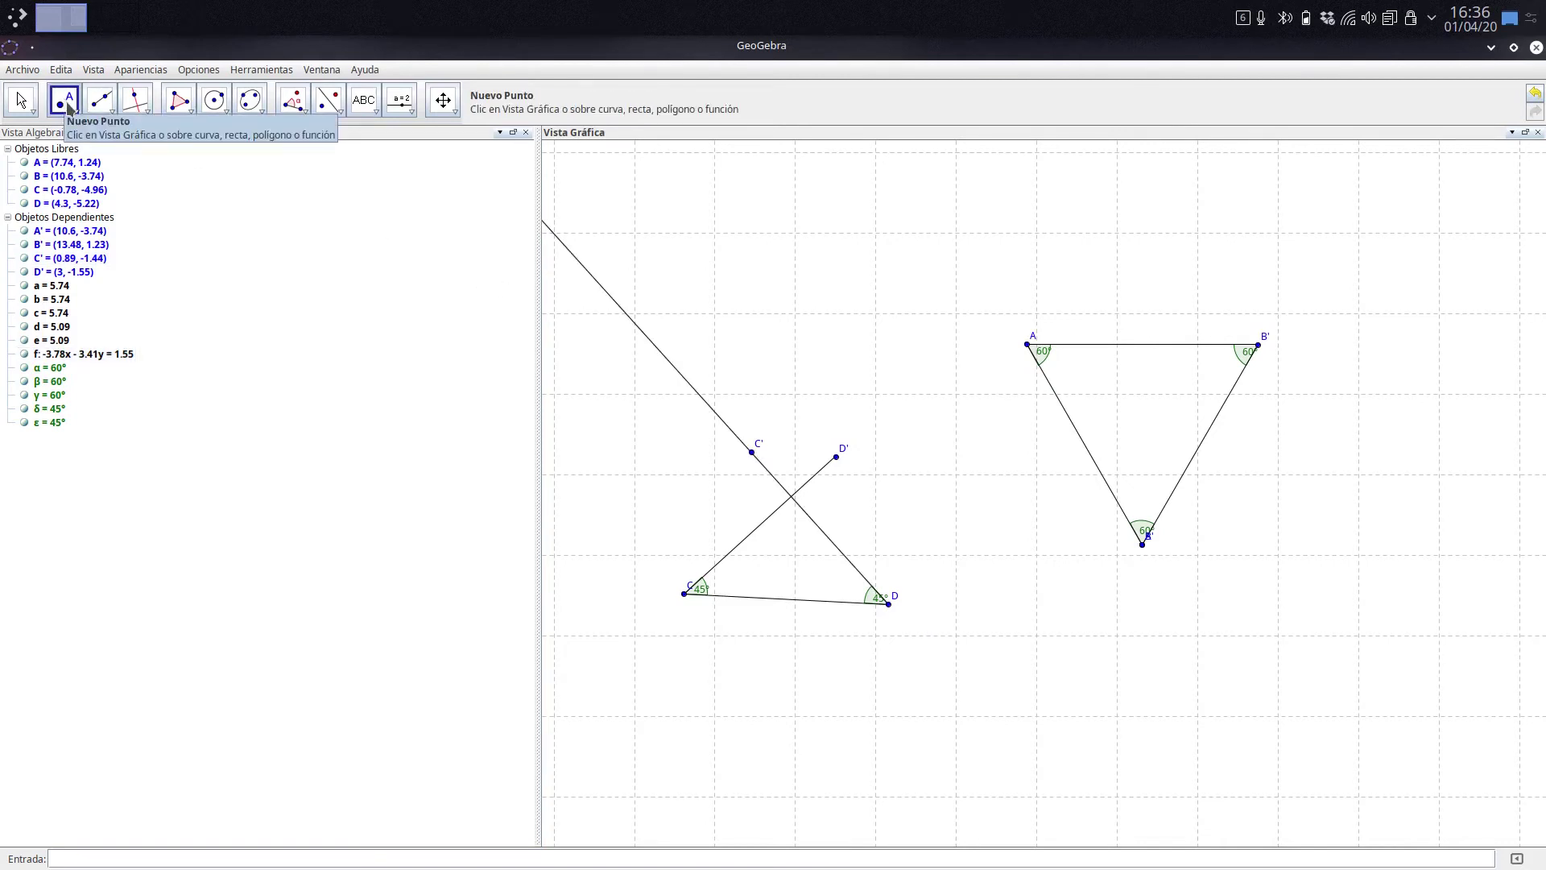
left_click(792, 498)
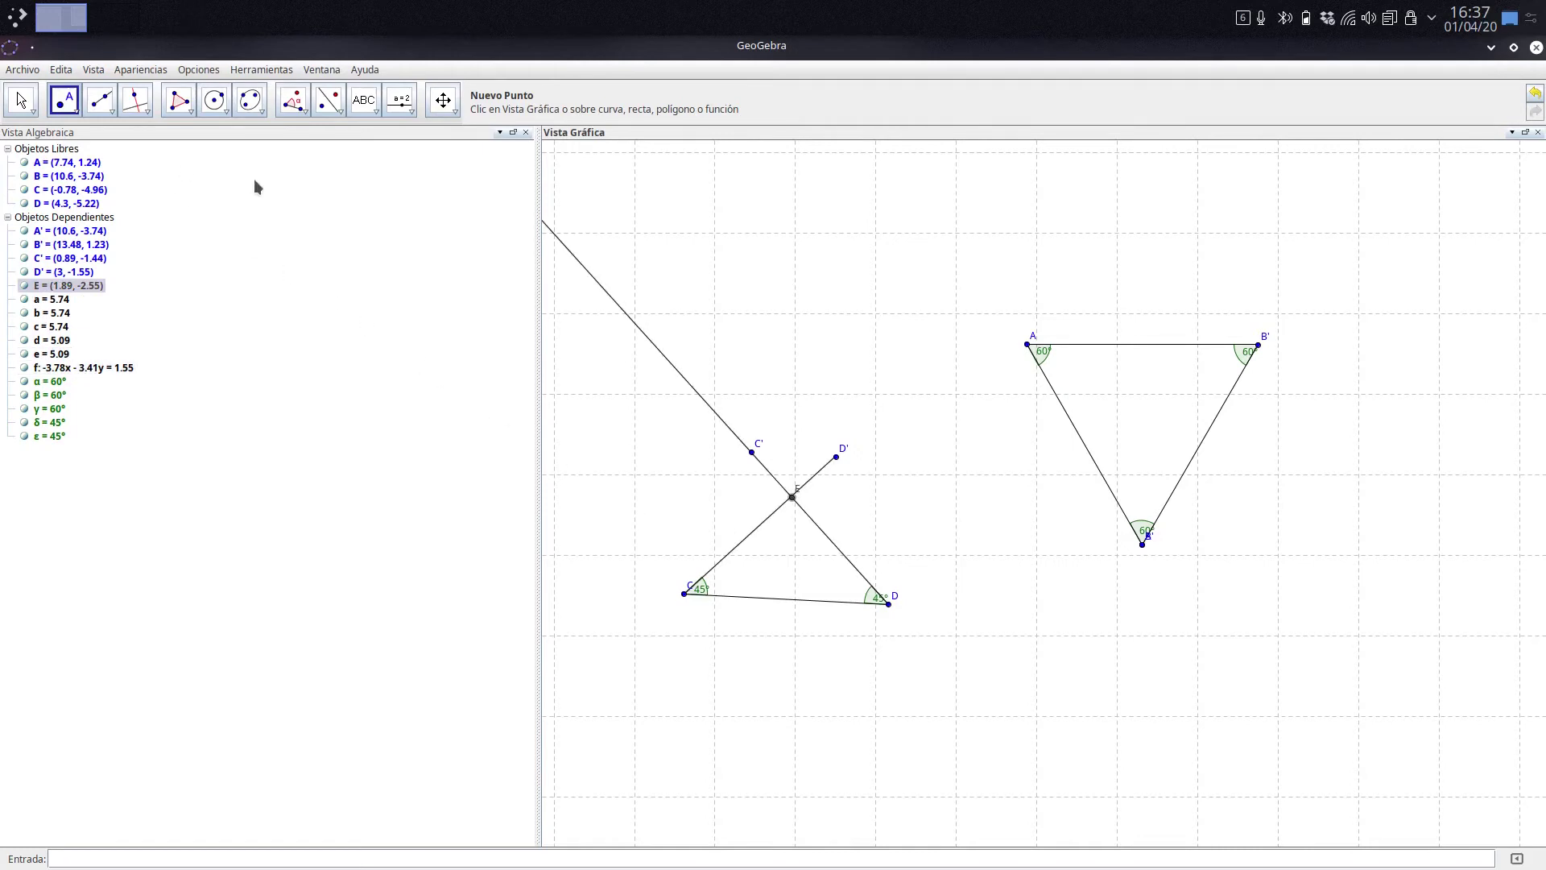
Move vertex C to about (-2.48, 0.76) to enlarge and rotate the second triangle
key("Escape")
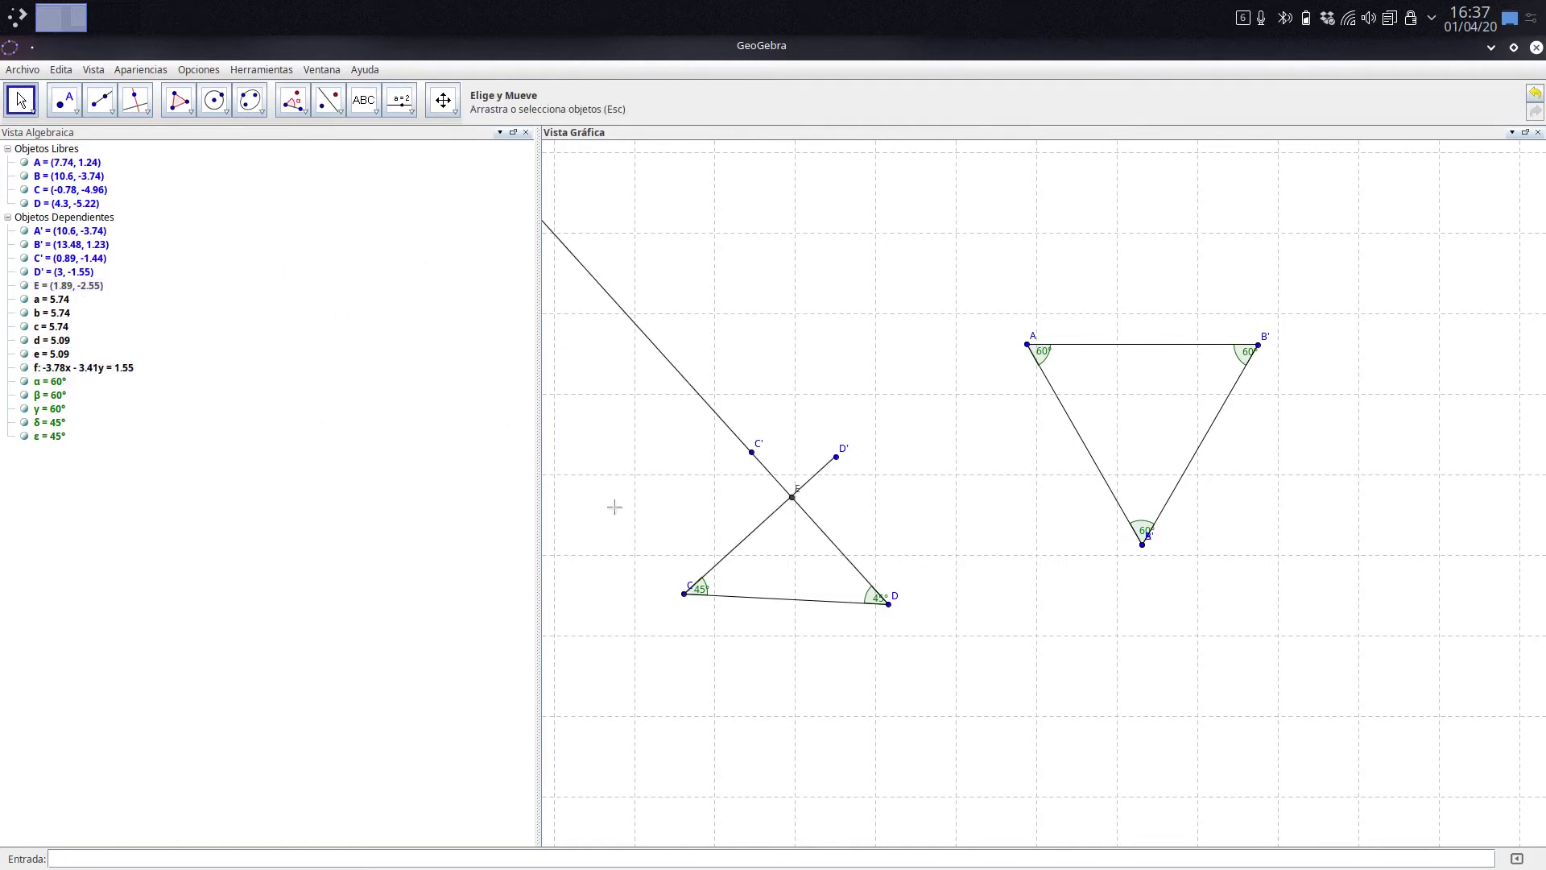
left_click_drag(684, 597, 636, 382)
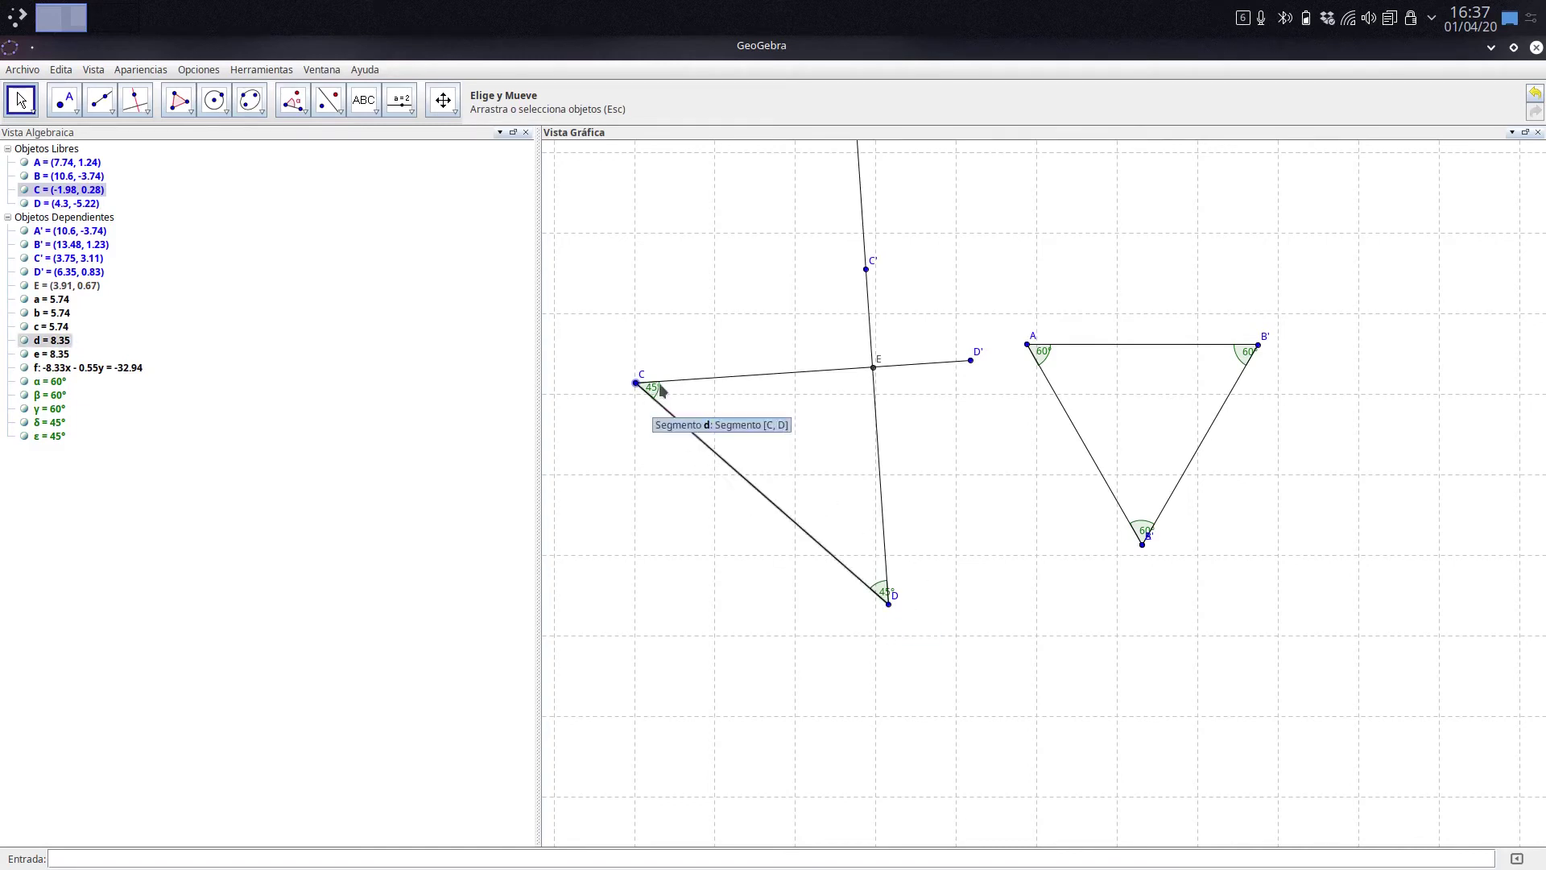
mouse_move(635, 387)
left_mouse_down()
mouse_move(608, 338)
mouse_move(827, 538)
mouse_move(618, 367)
left_mouse_up()
Mark the angle at E between points C and D, and move vertex C to about (-1.46, -0.76)
left_click(306, 112)
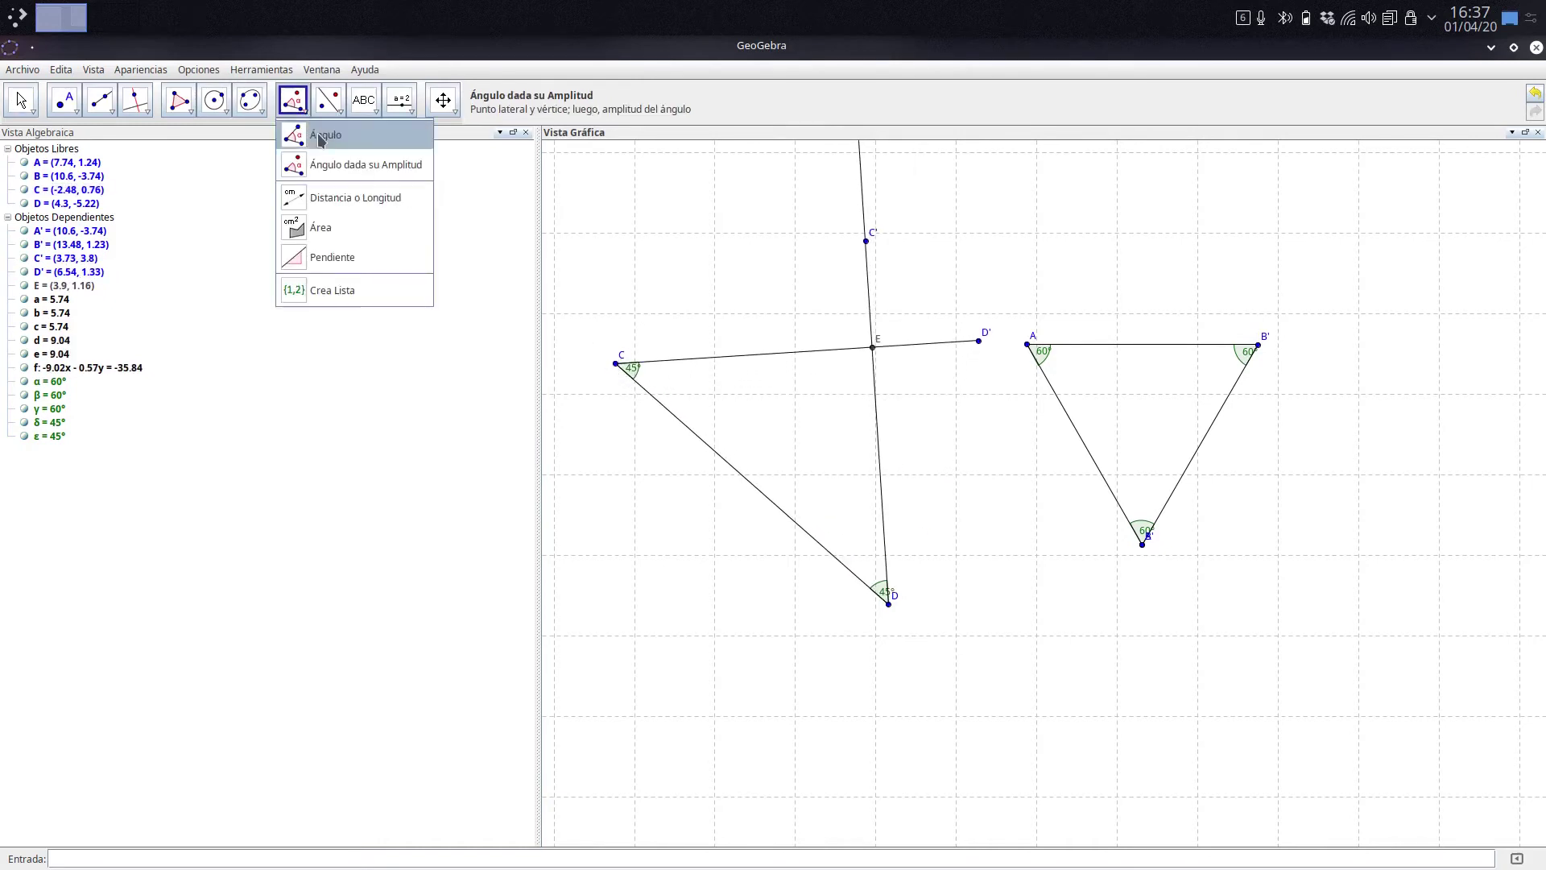
left_click(322, 135)
left_click(617, 365)
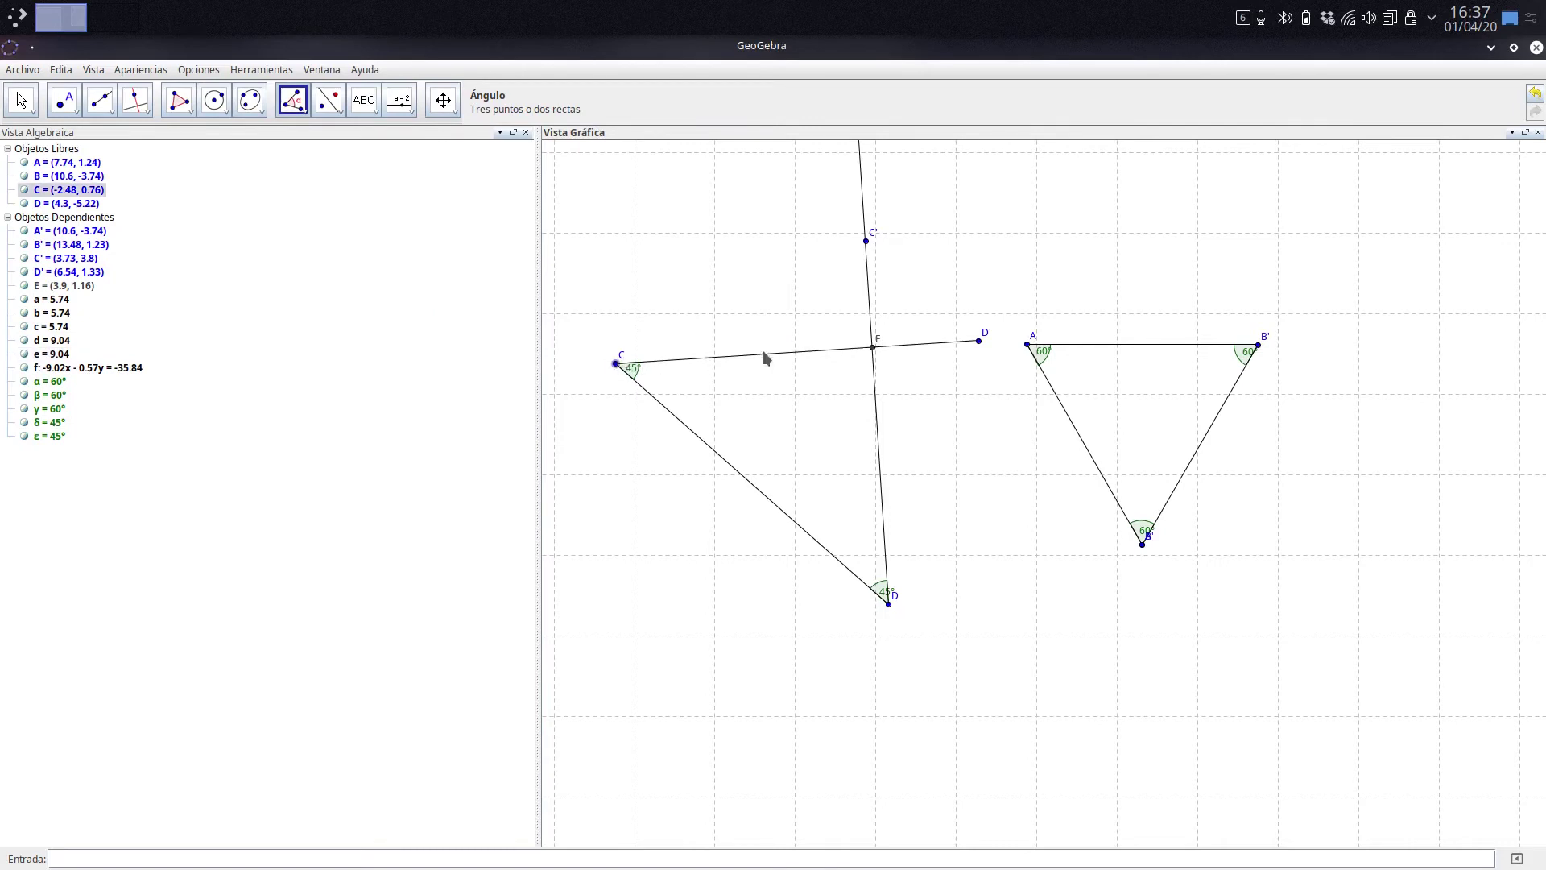
left_click(873, 348)
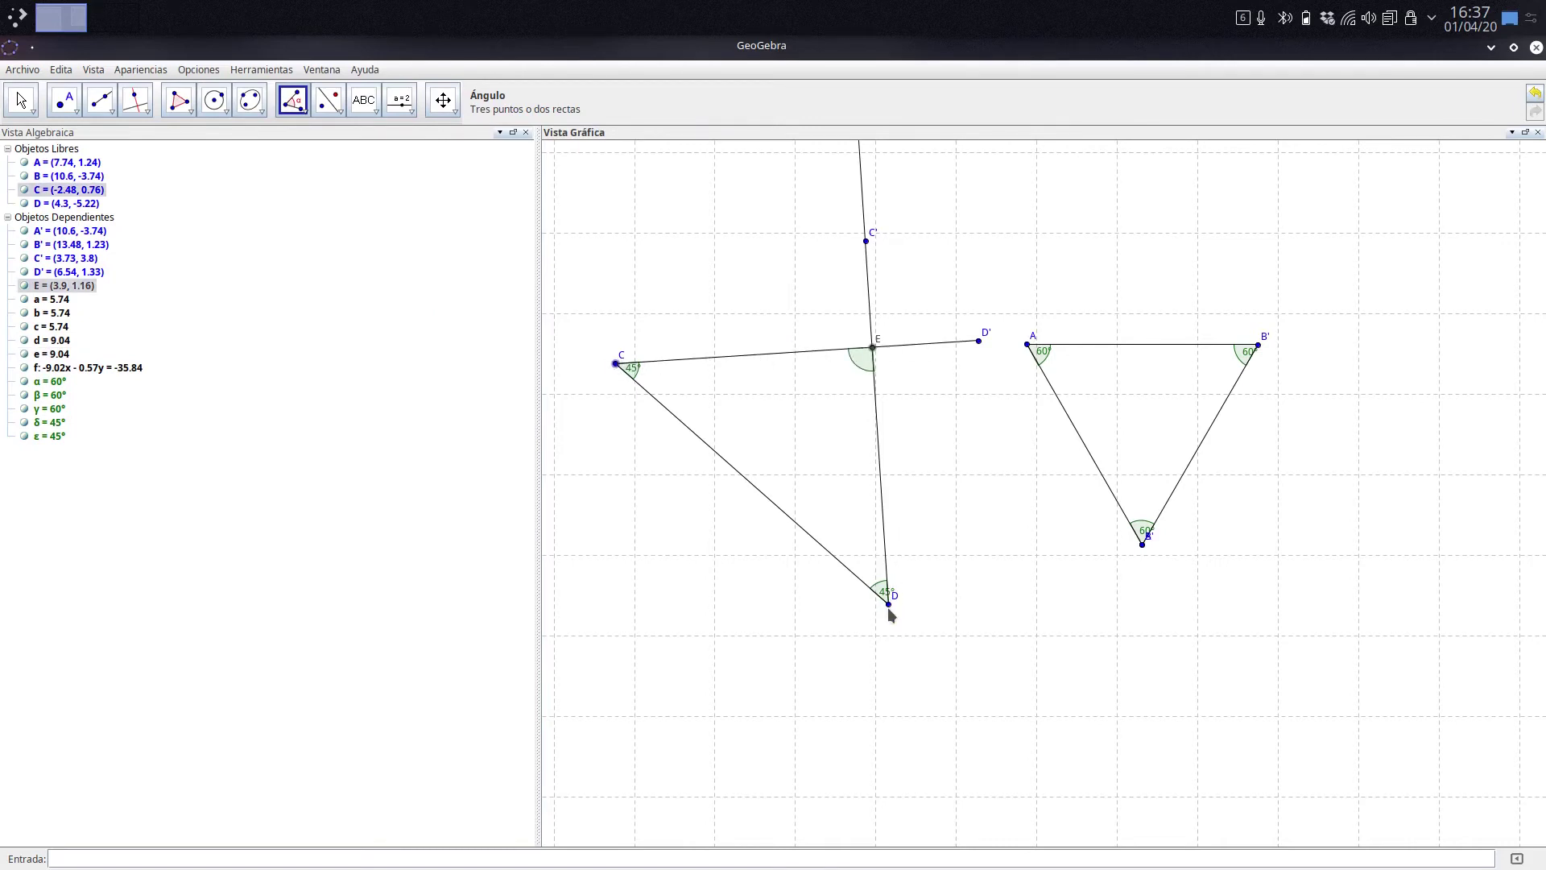
left_click(887, 605)
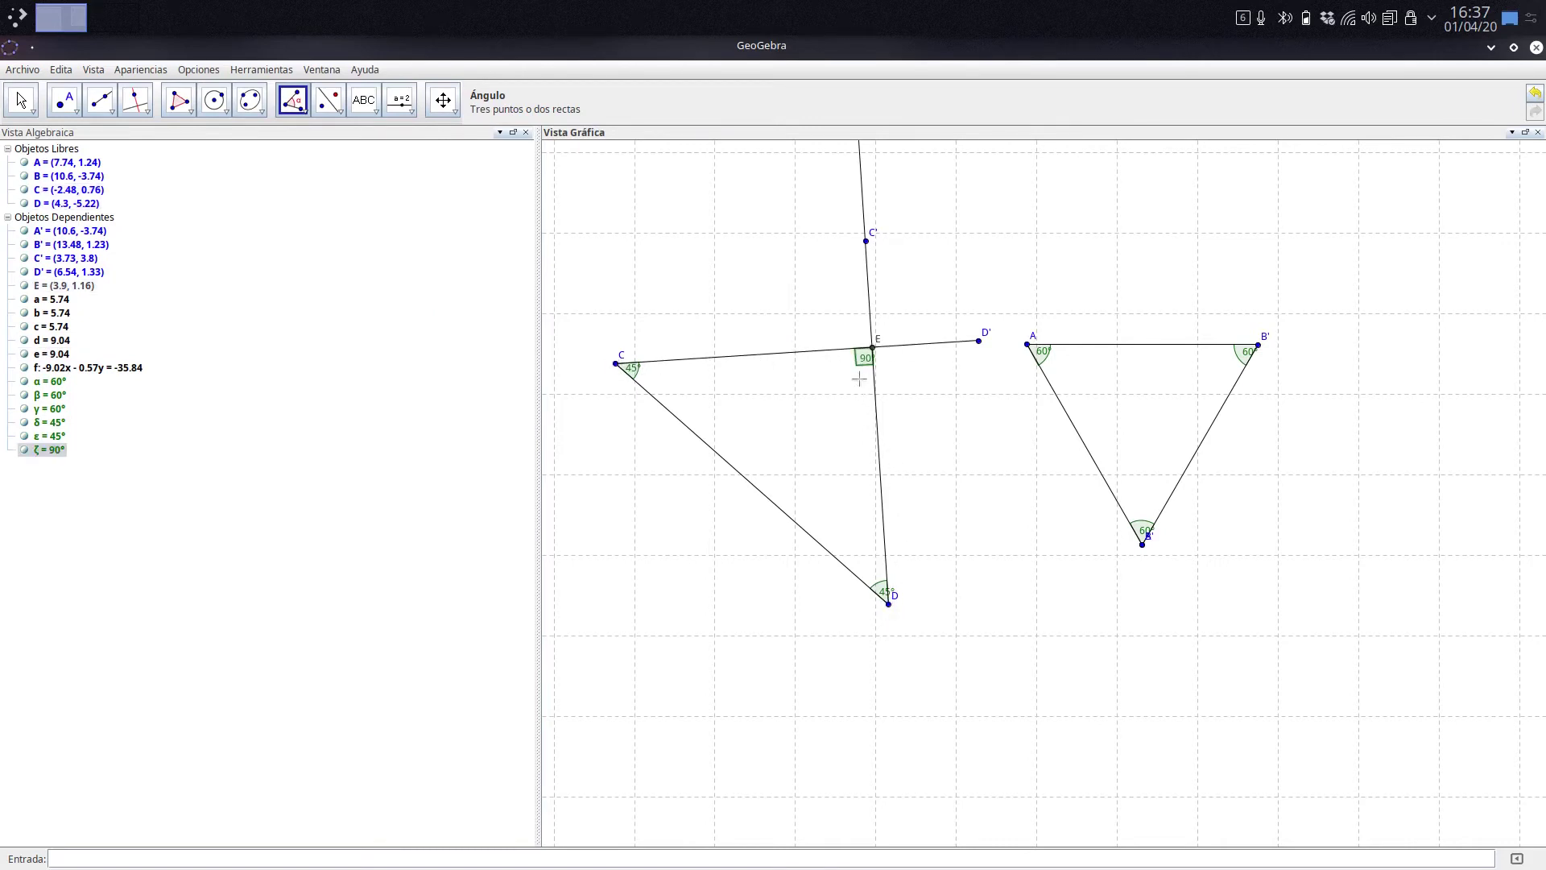
left_click(21, 100)
left_click_drag(614, 369, 664, 438)
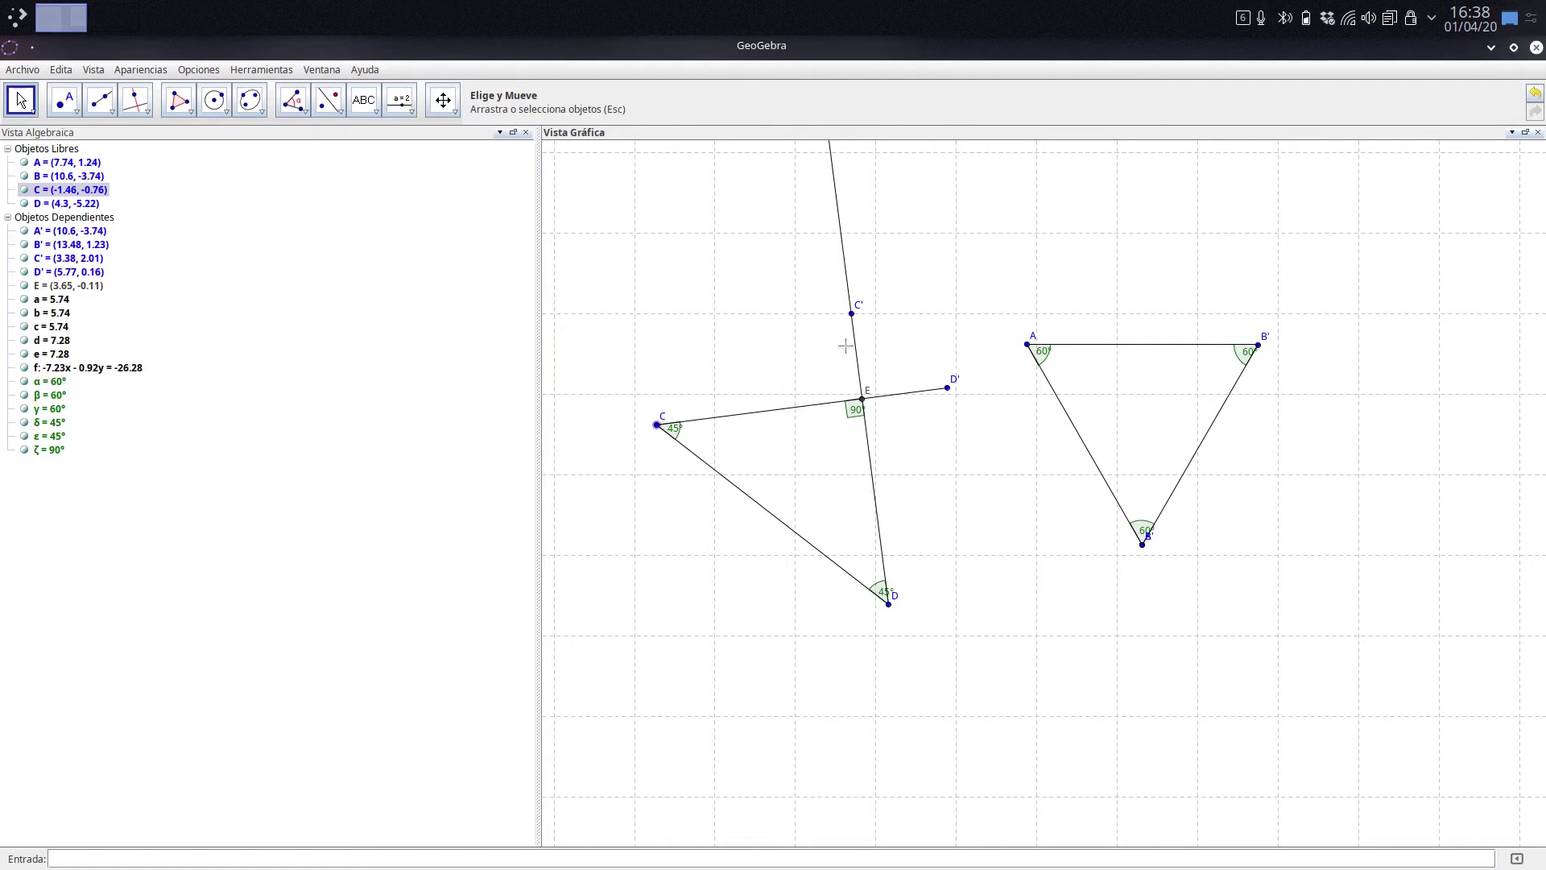
Switch to the class plan document in Okular and close it
key("alt+Tab")
key("alt+Tab")
key("alt+Tab")
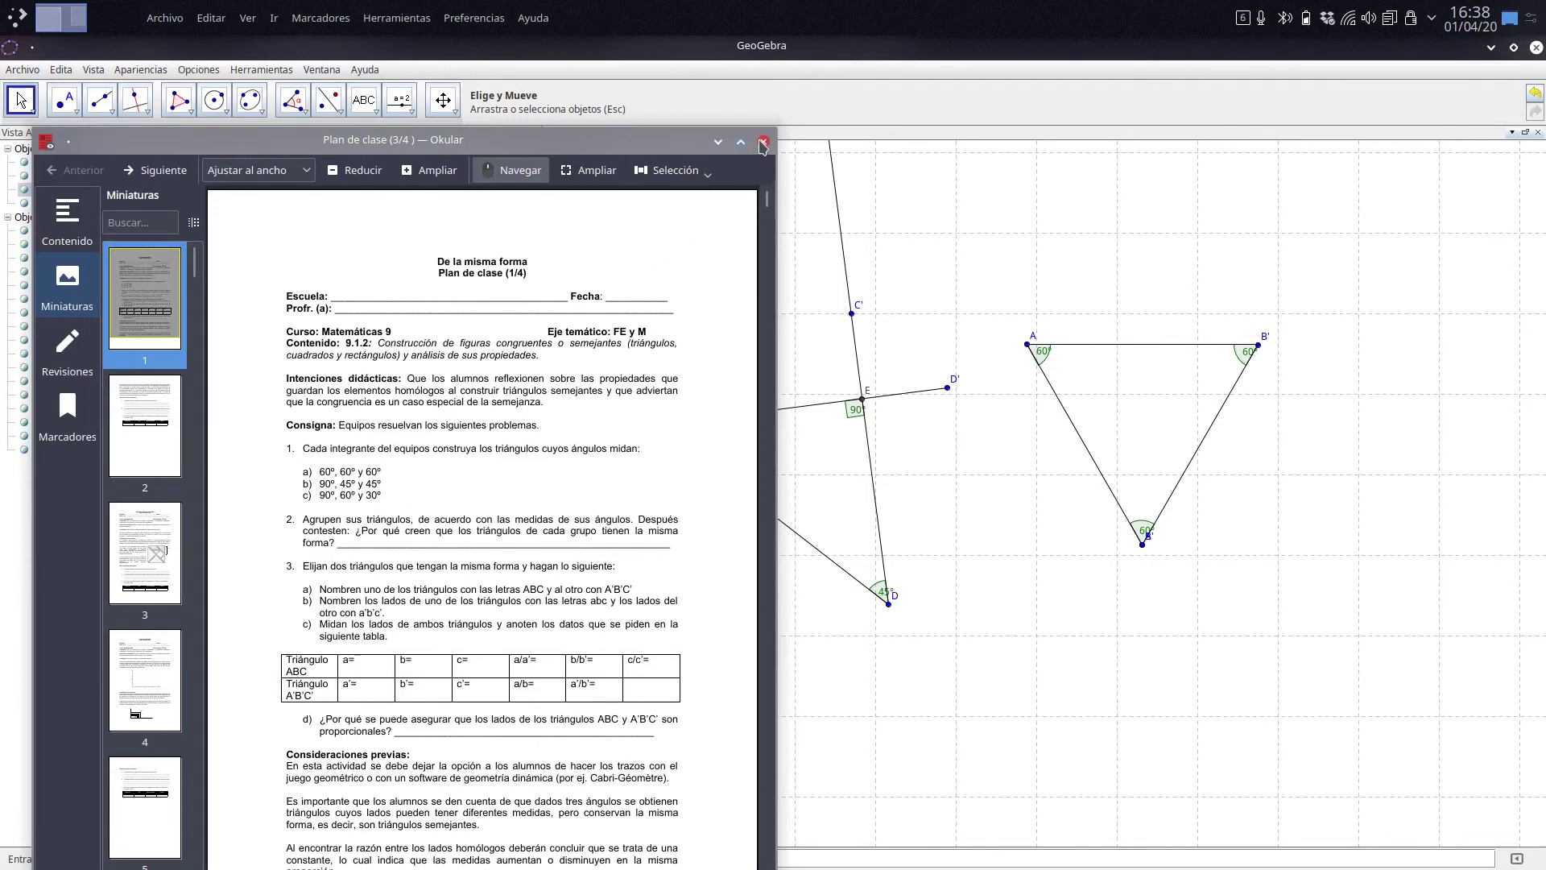
left_click(763, 142)
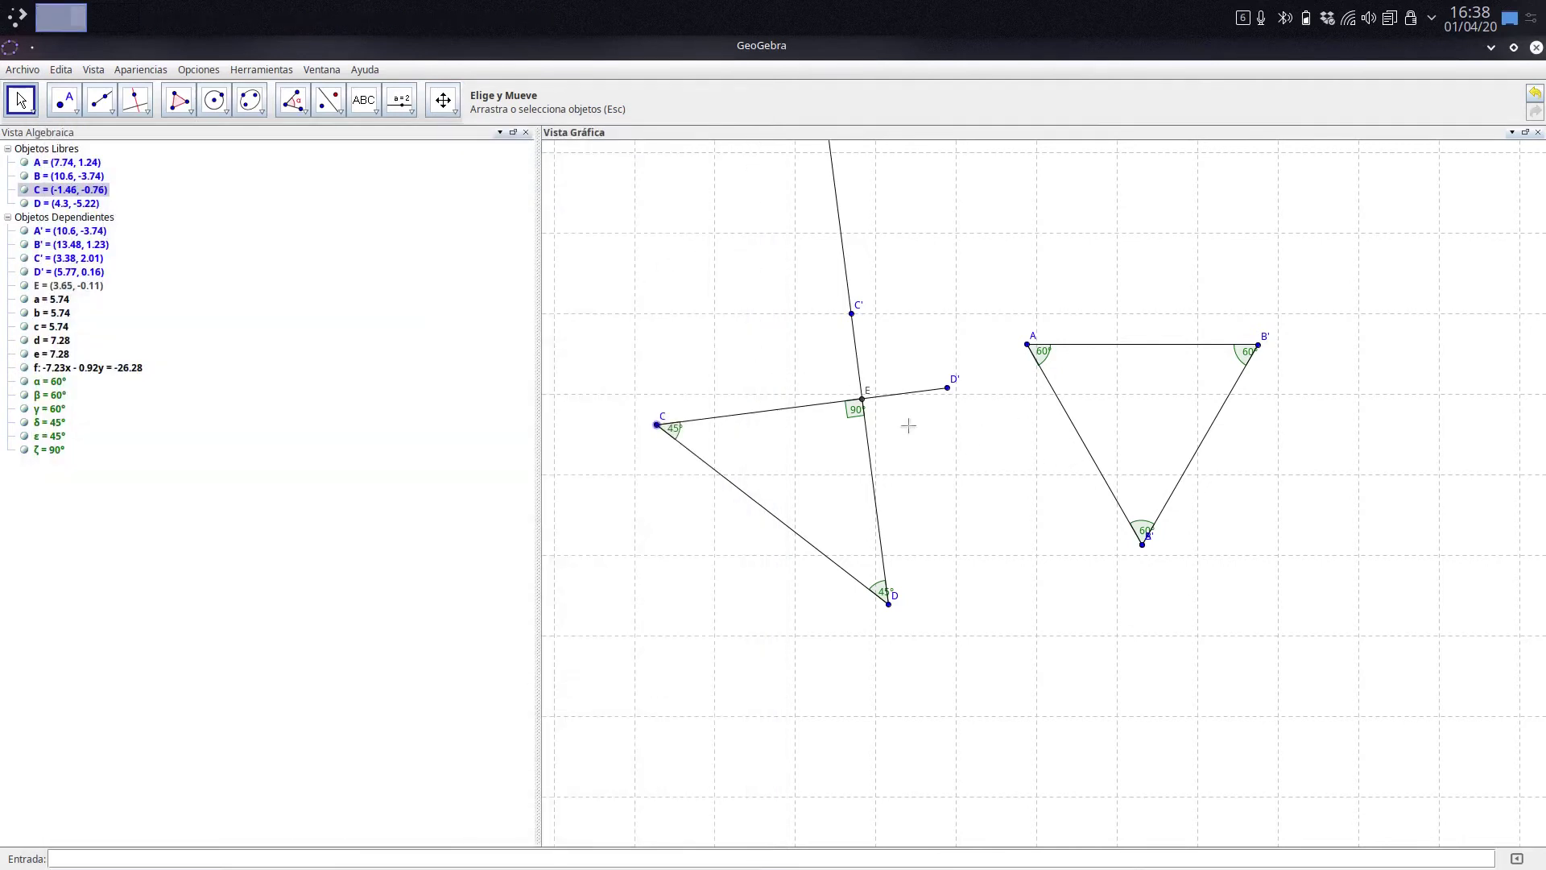
Narrow the algebra view to enlarge the drawing area and delete both triangles with all their points, lines and angles
left_click_drag(529, 318, 212, 310)
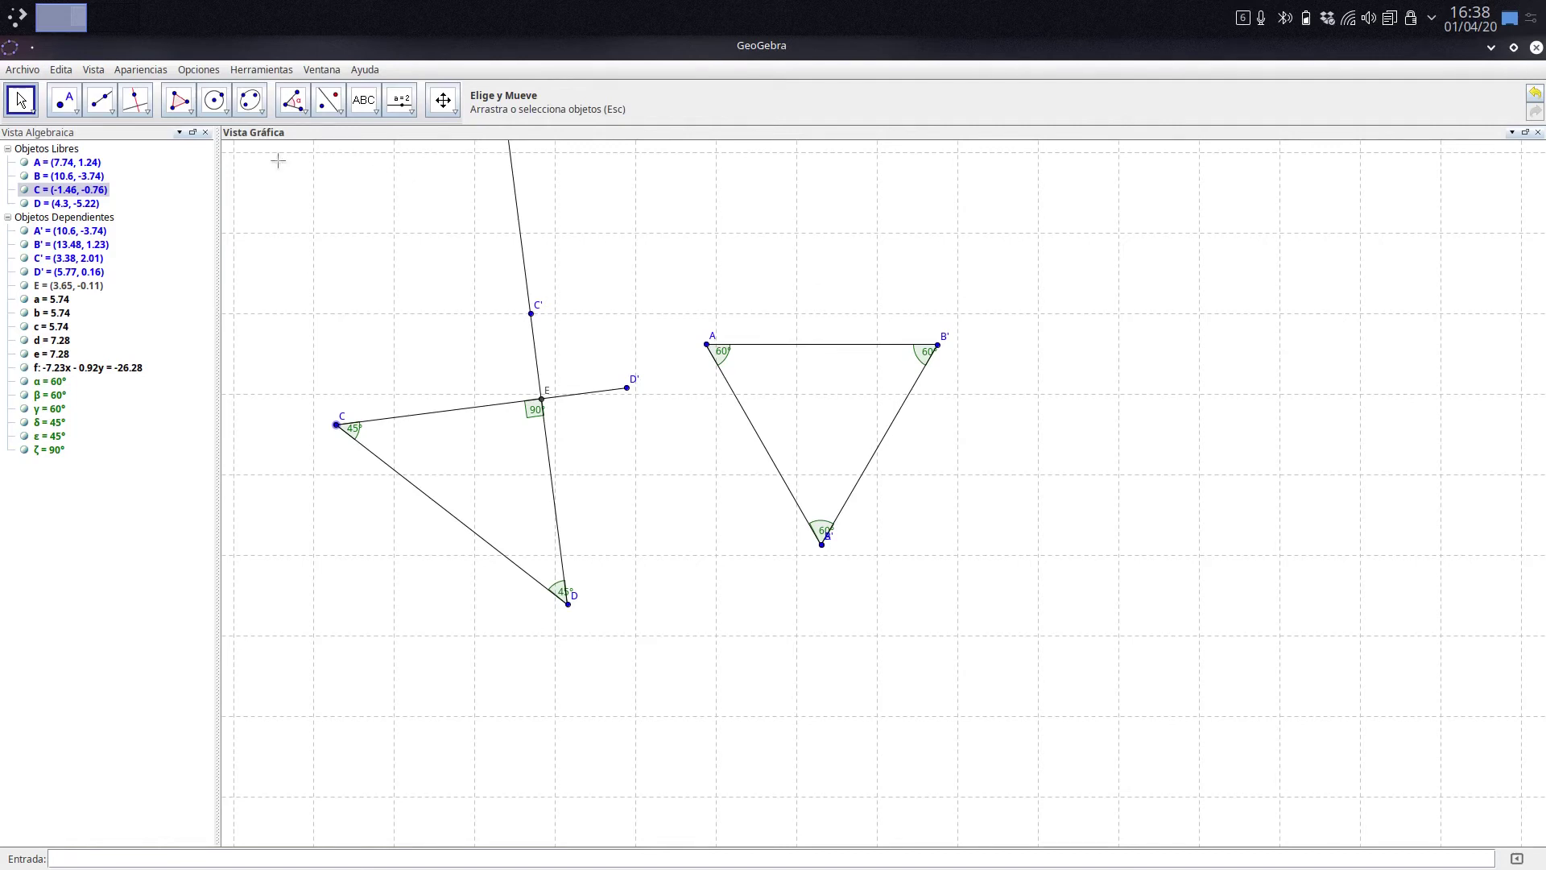
left_click_drag(281, 246, 1168, 729)
key("Delete")
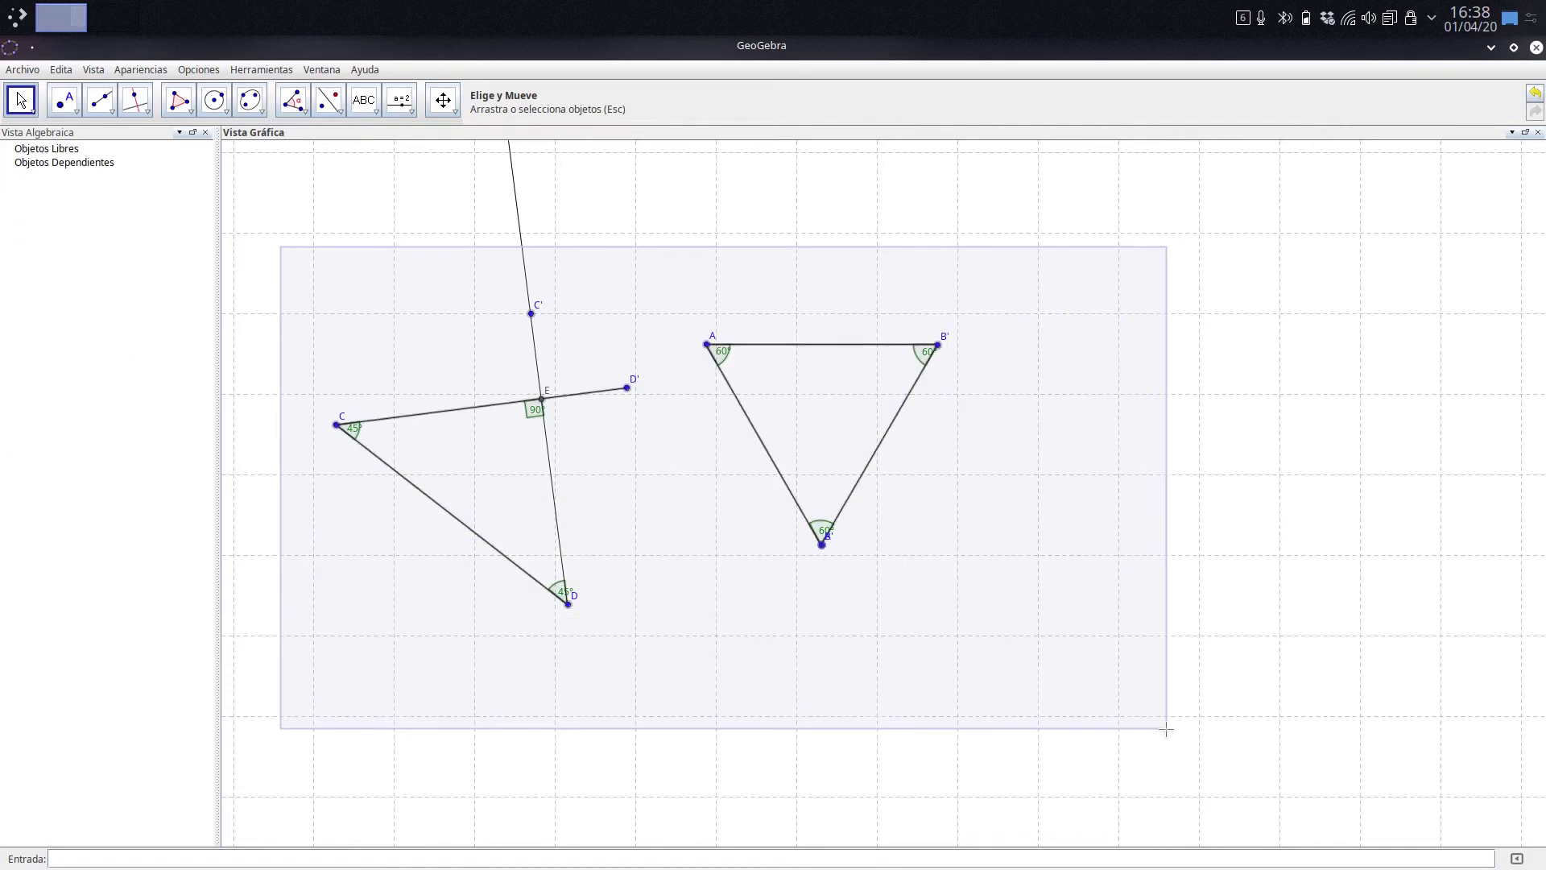
Draw a segment of given length 8 starting from a new point A at (2, -2)
left_click(190, 115)
left_click(211, 135)
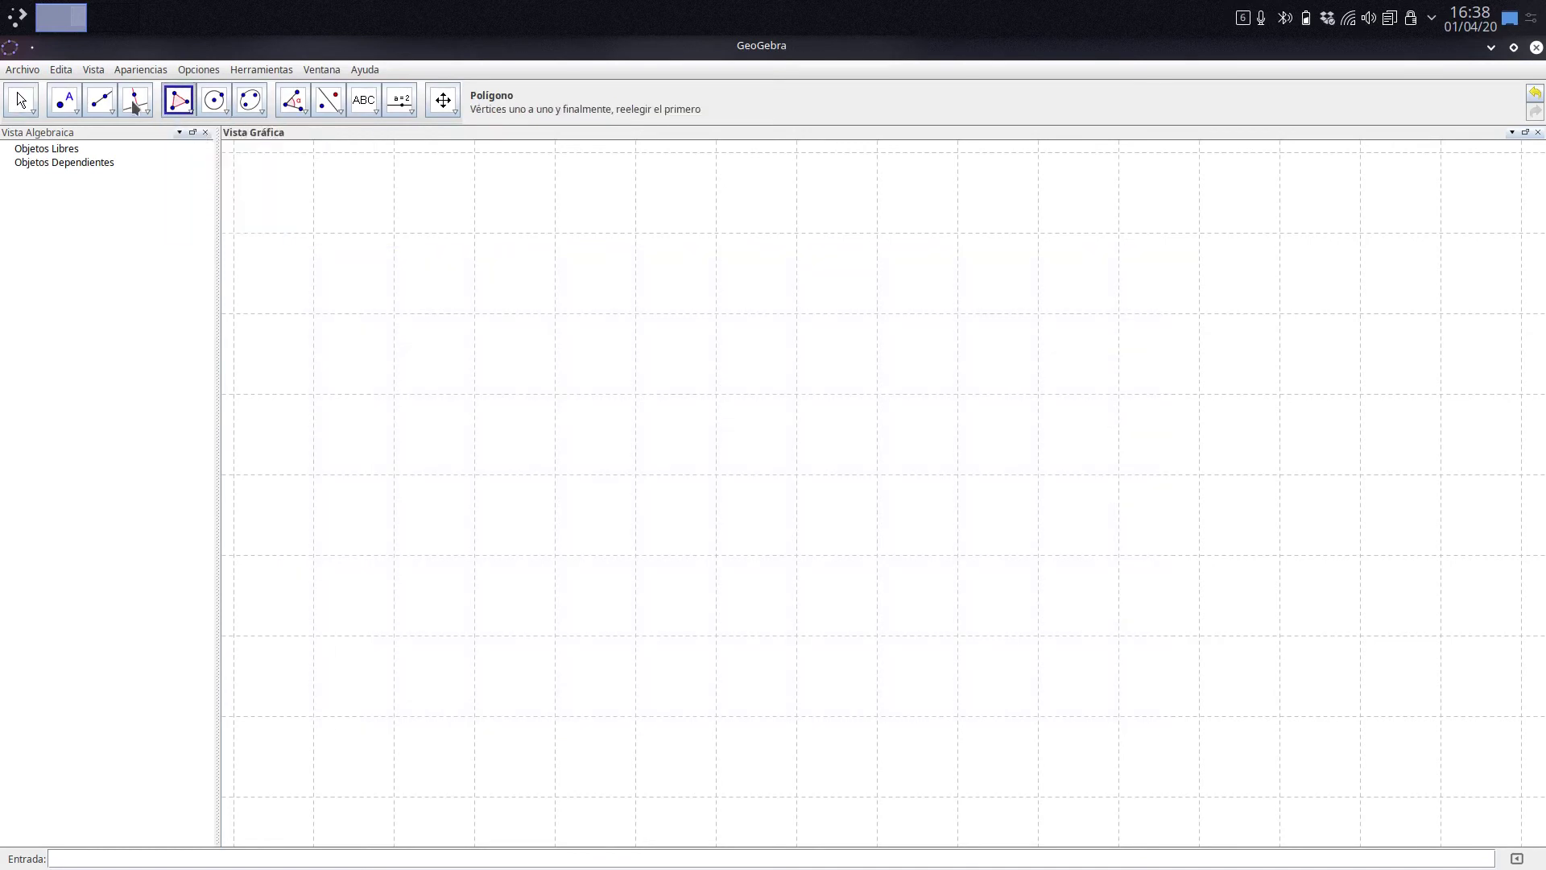
left_click(112, 112)
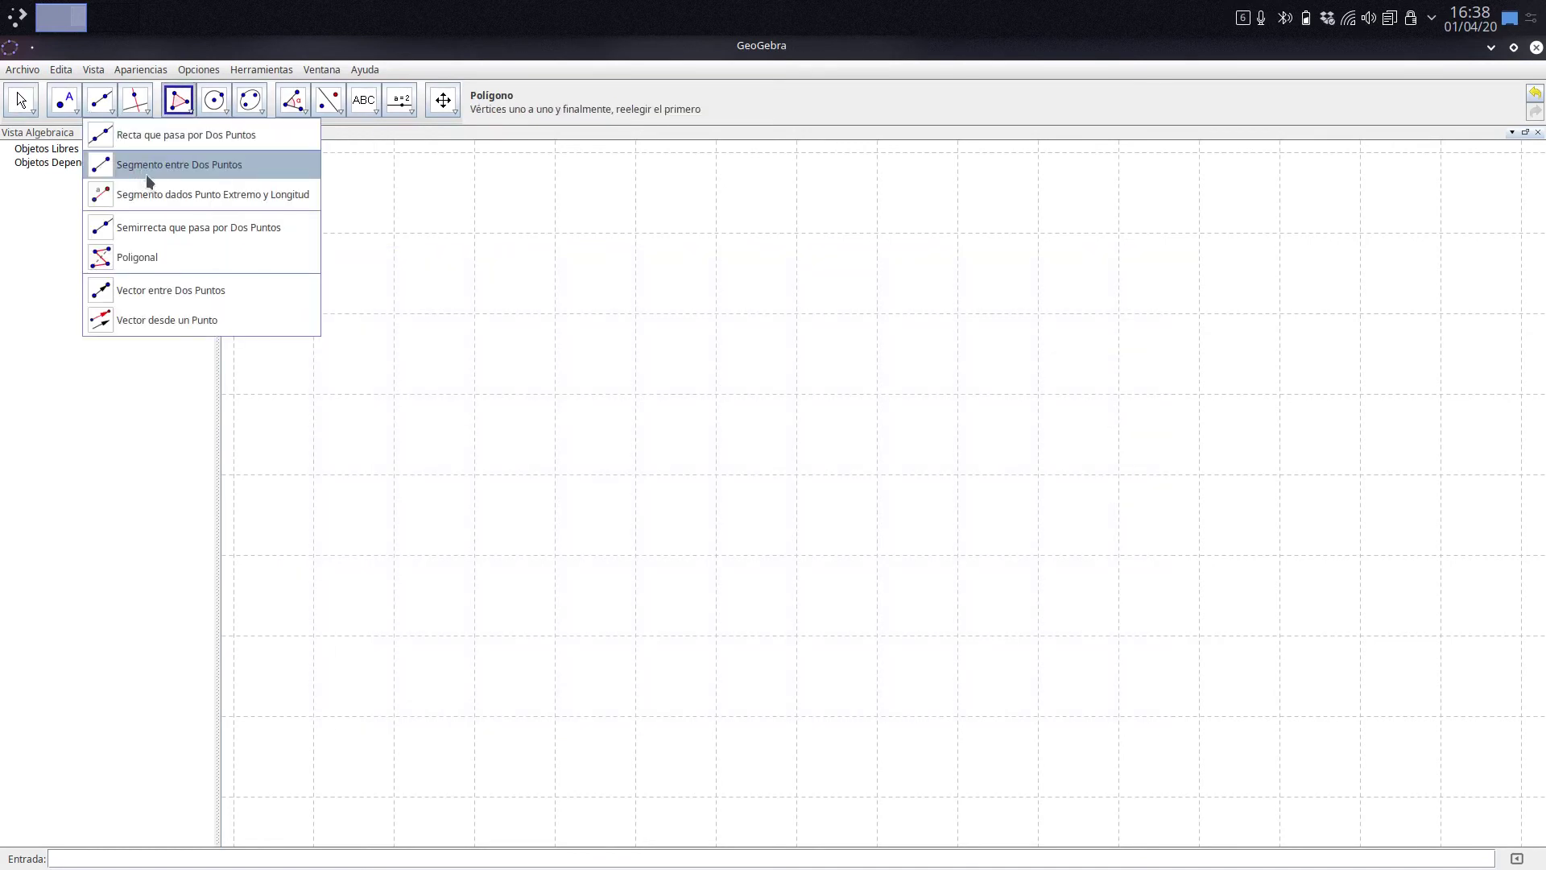
left_click(205, 197)
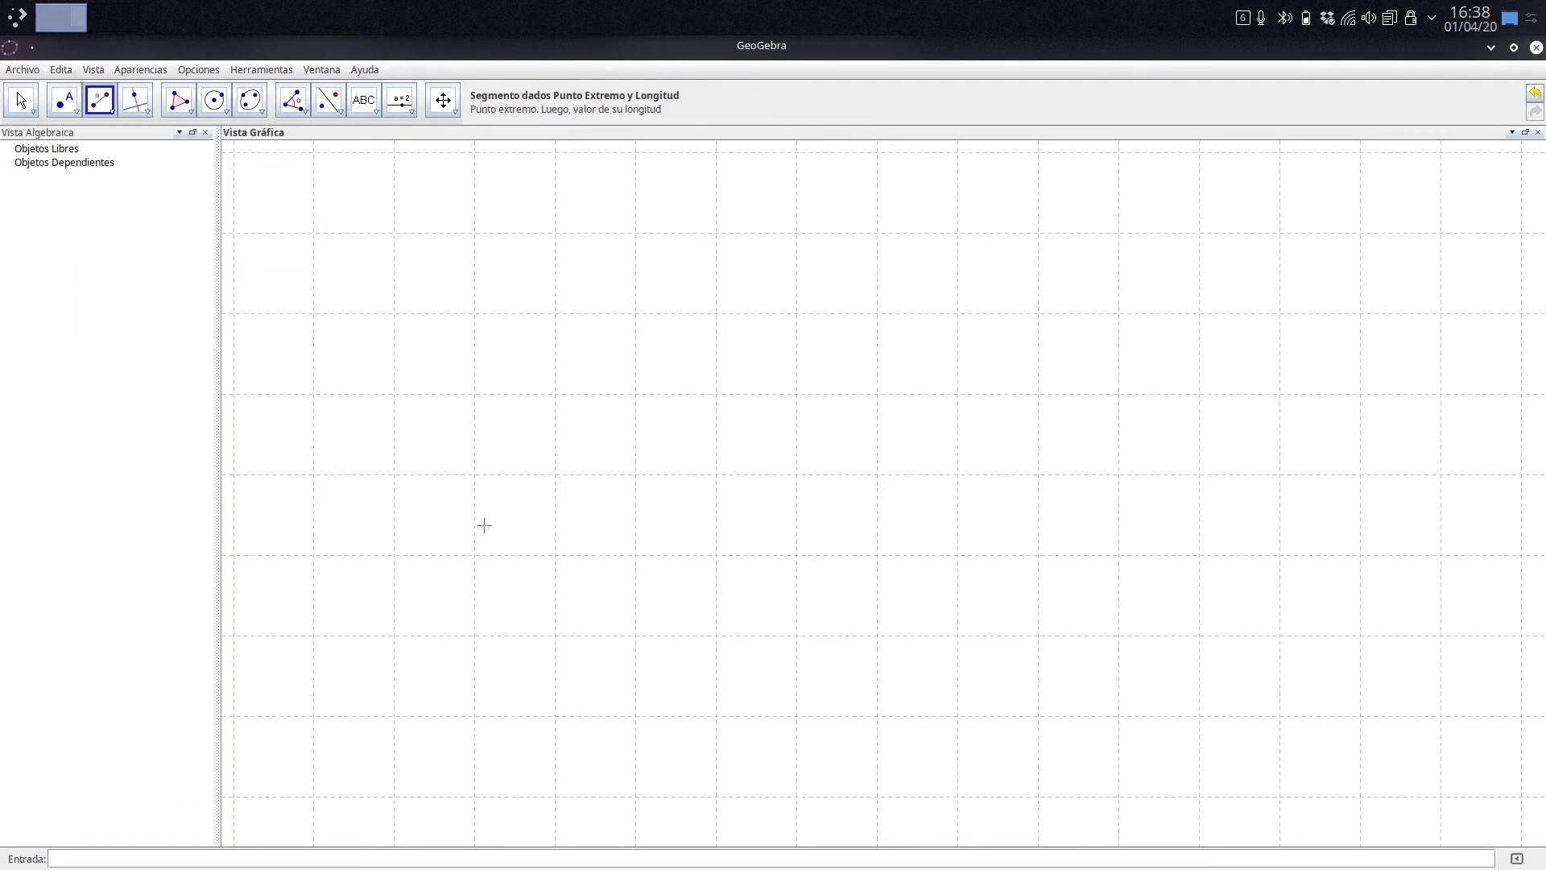
left_click(475, 474)
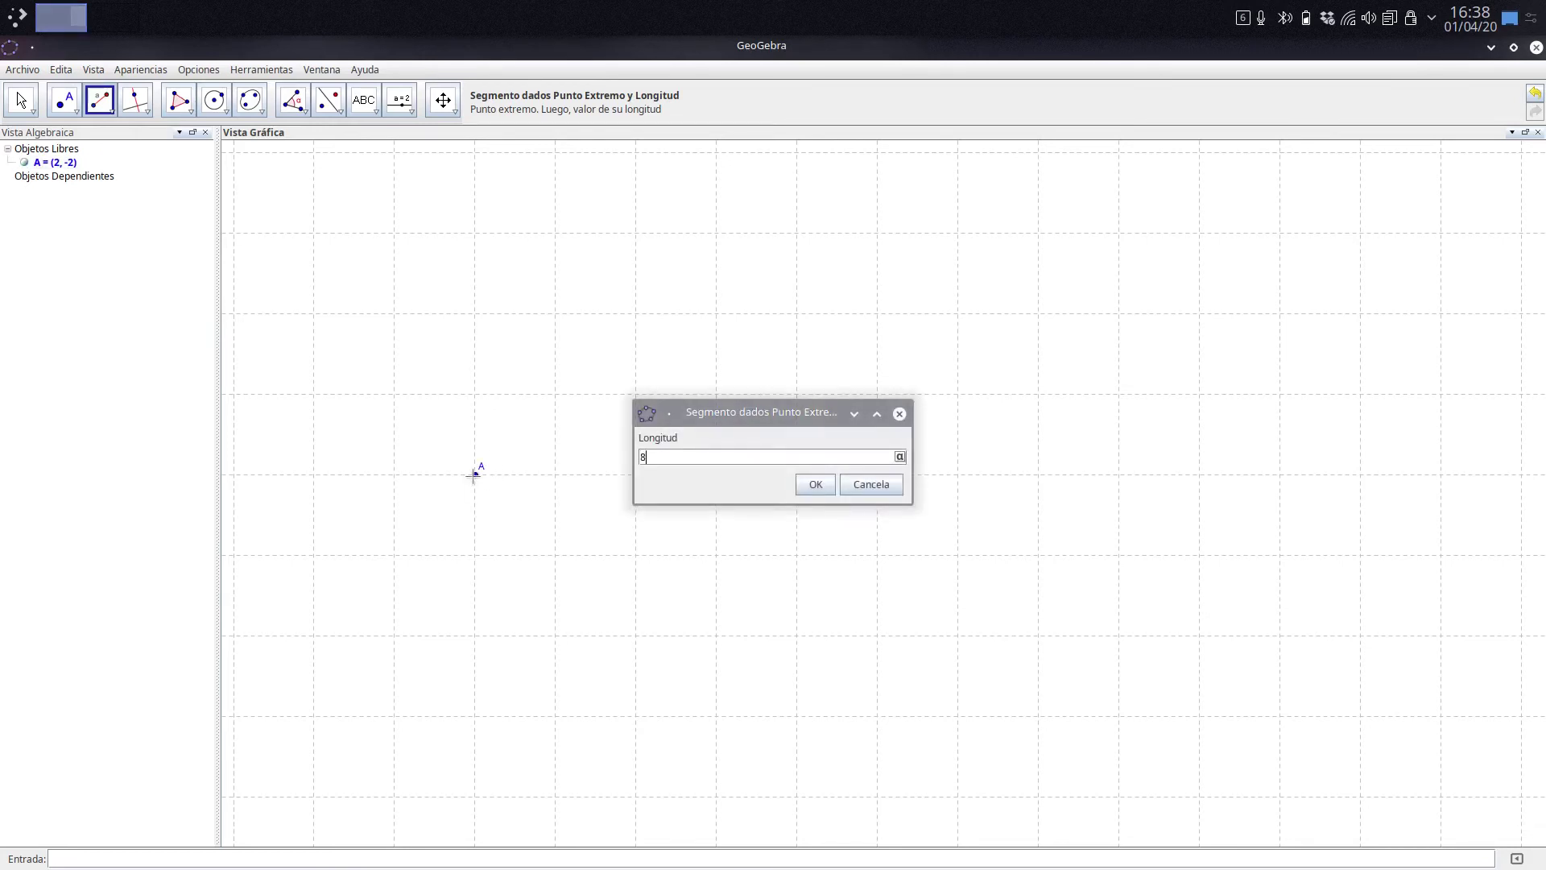
type("8")
key("Return")
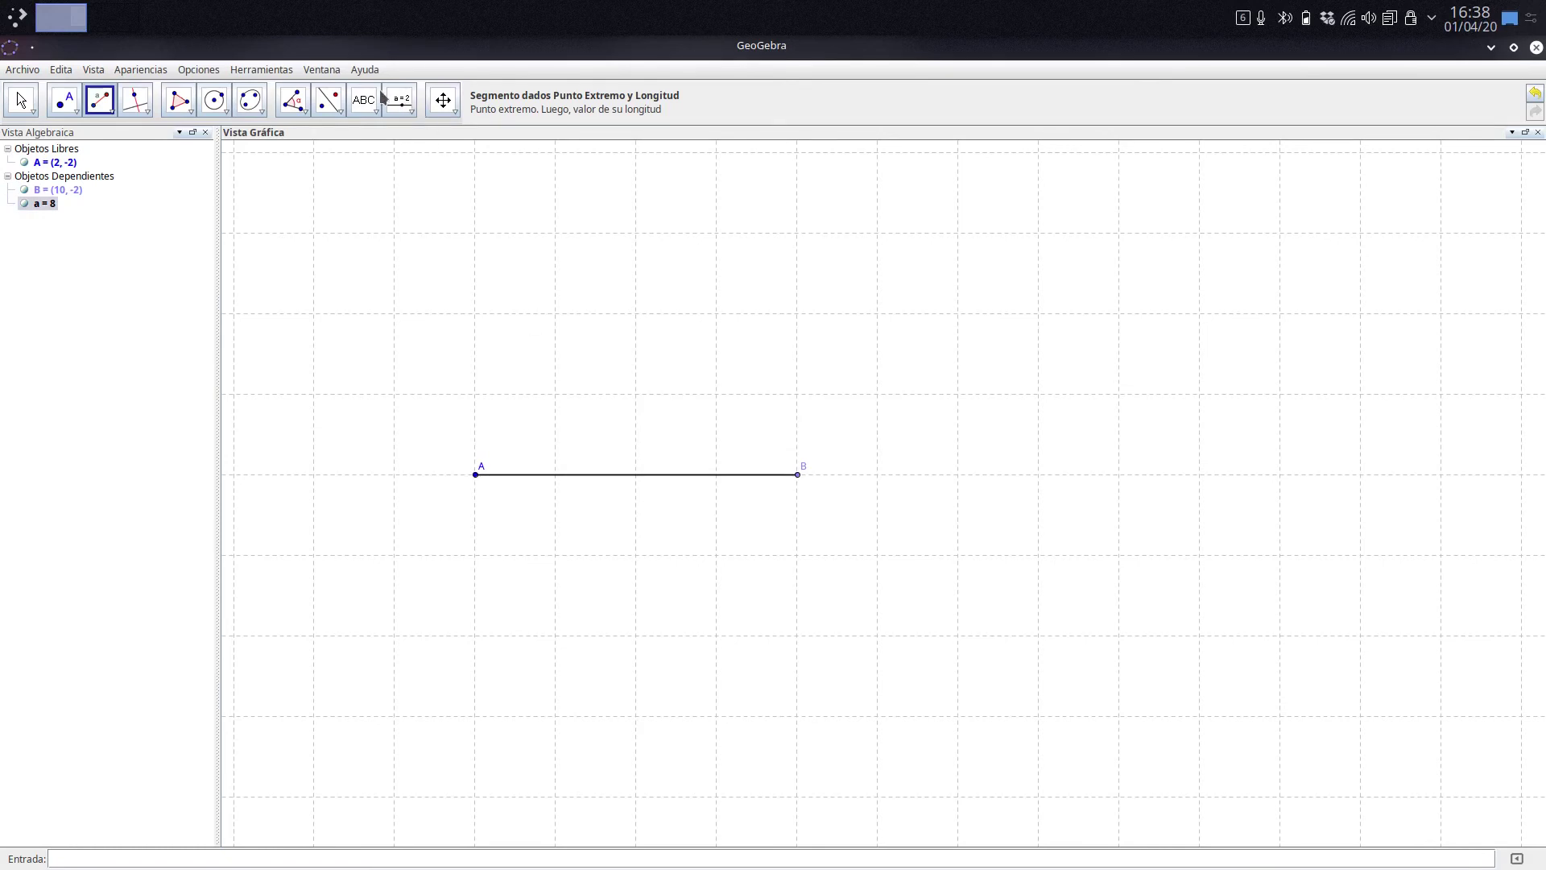
Label segment AB with its length
left_click(304, 111)
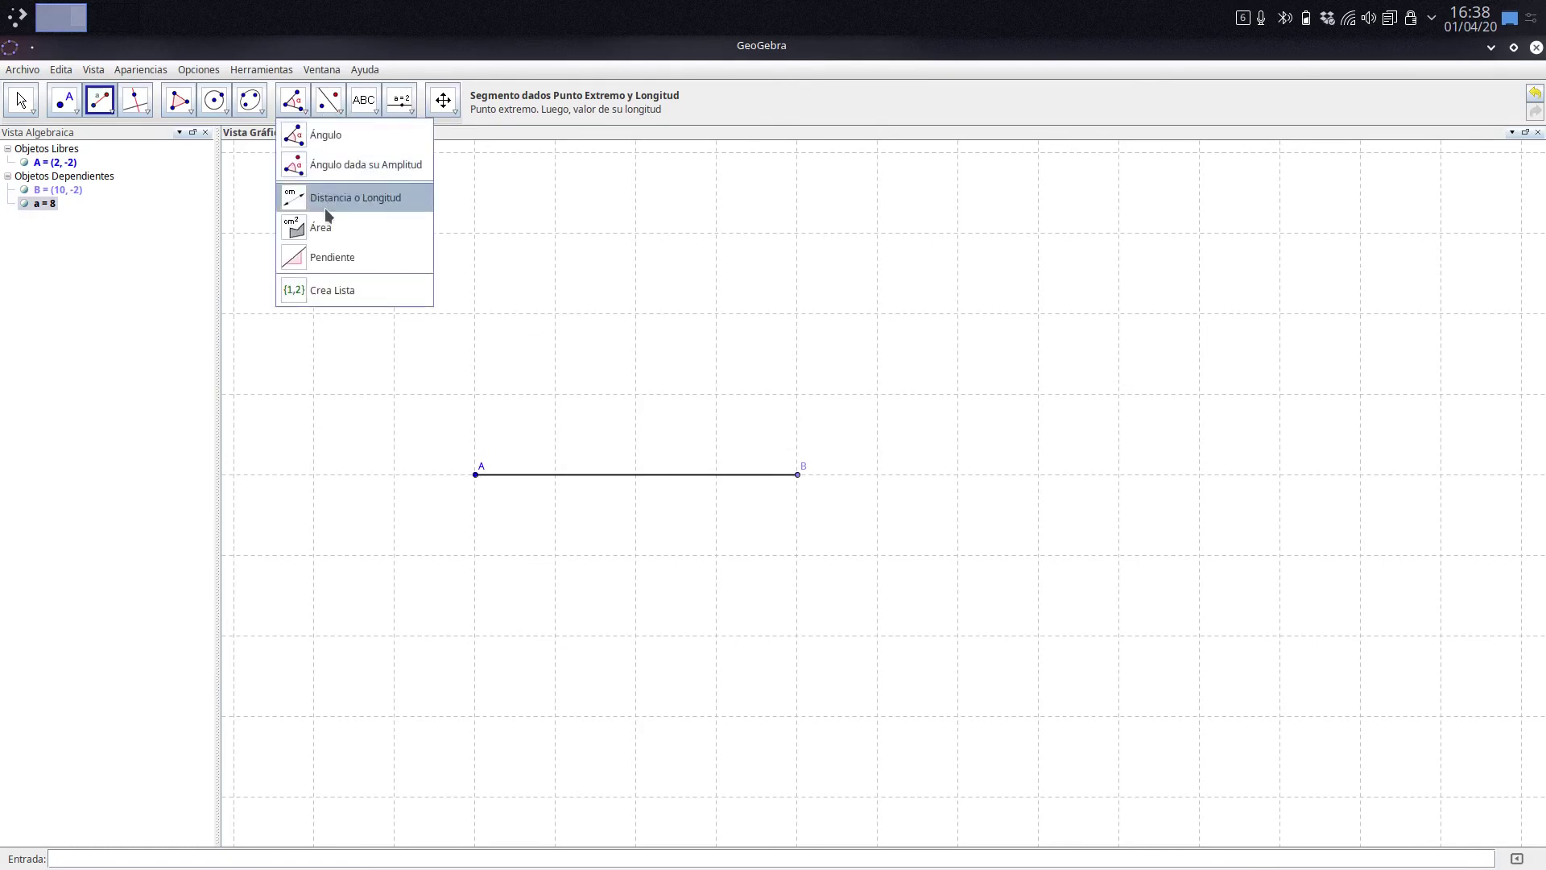
left_click(326, 209)
left_click(662, 476)
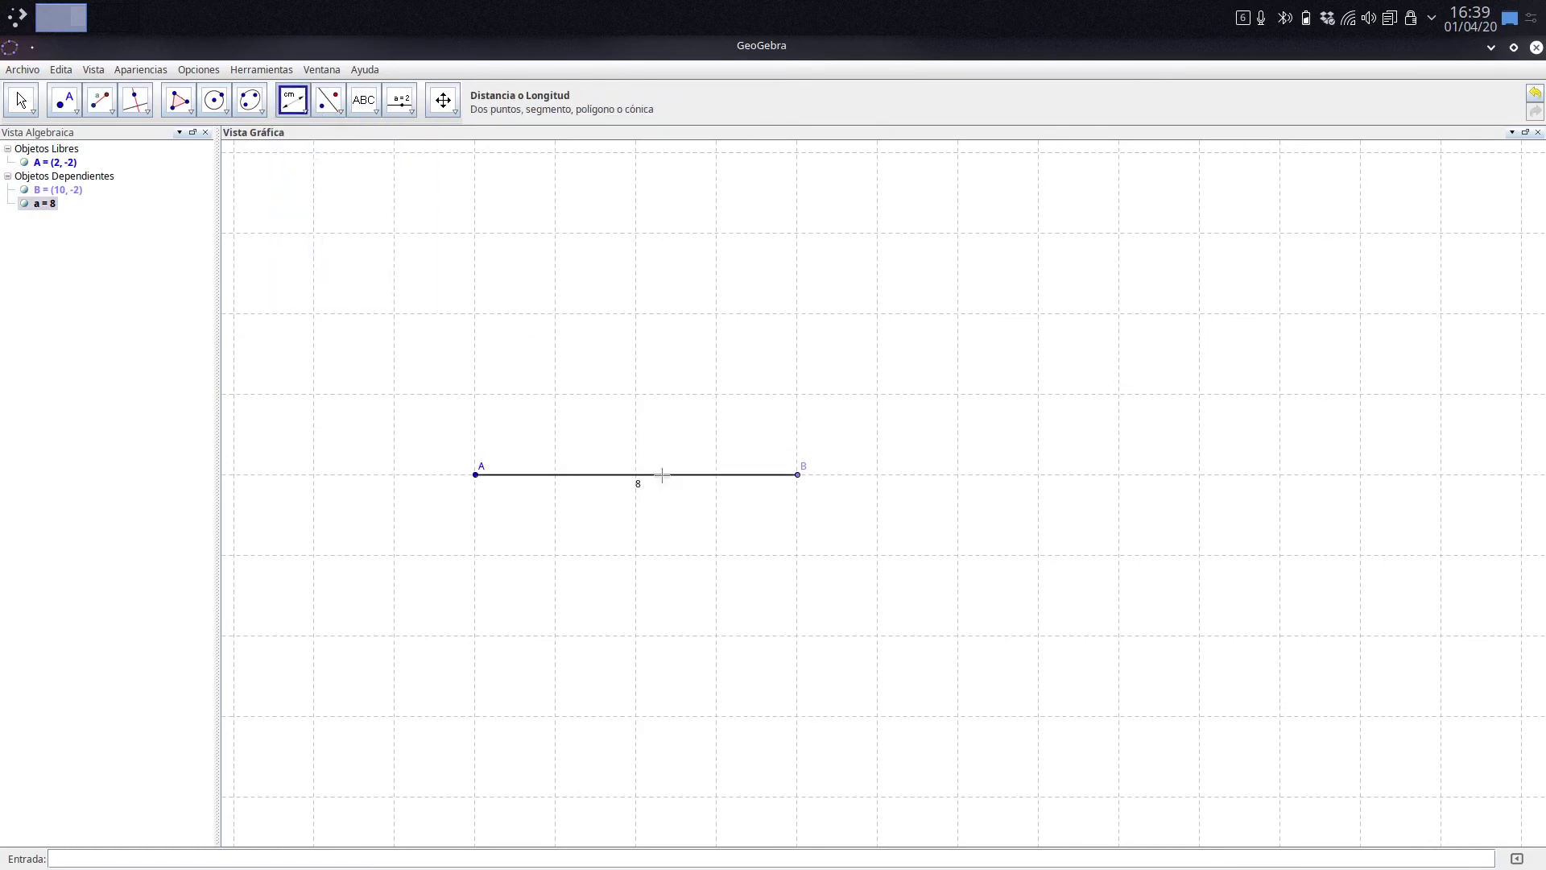
Draw a circle of radius 5 centred on point A
left_click(219, 113)
left_click(259, 165)
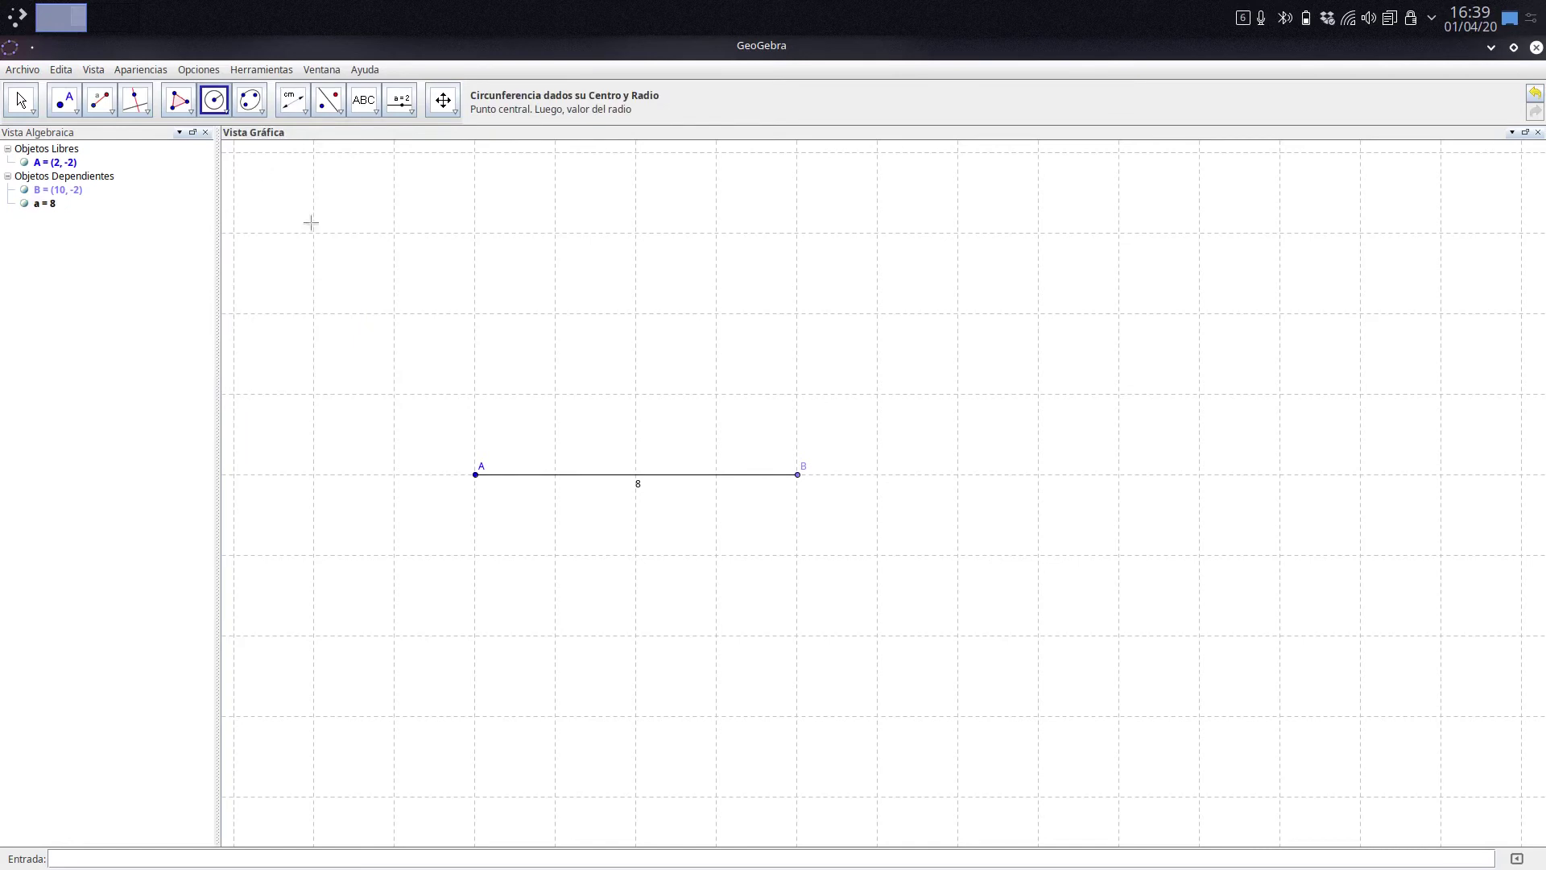
left_click(476, 476)
type("5")
key("Return")
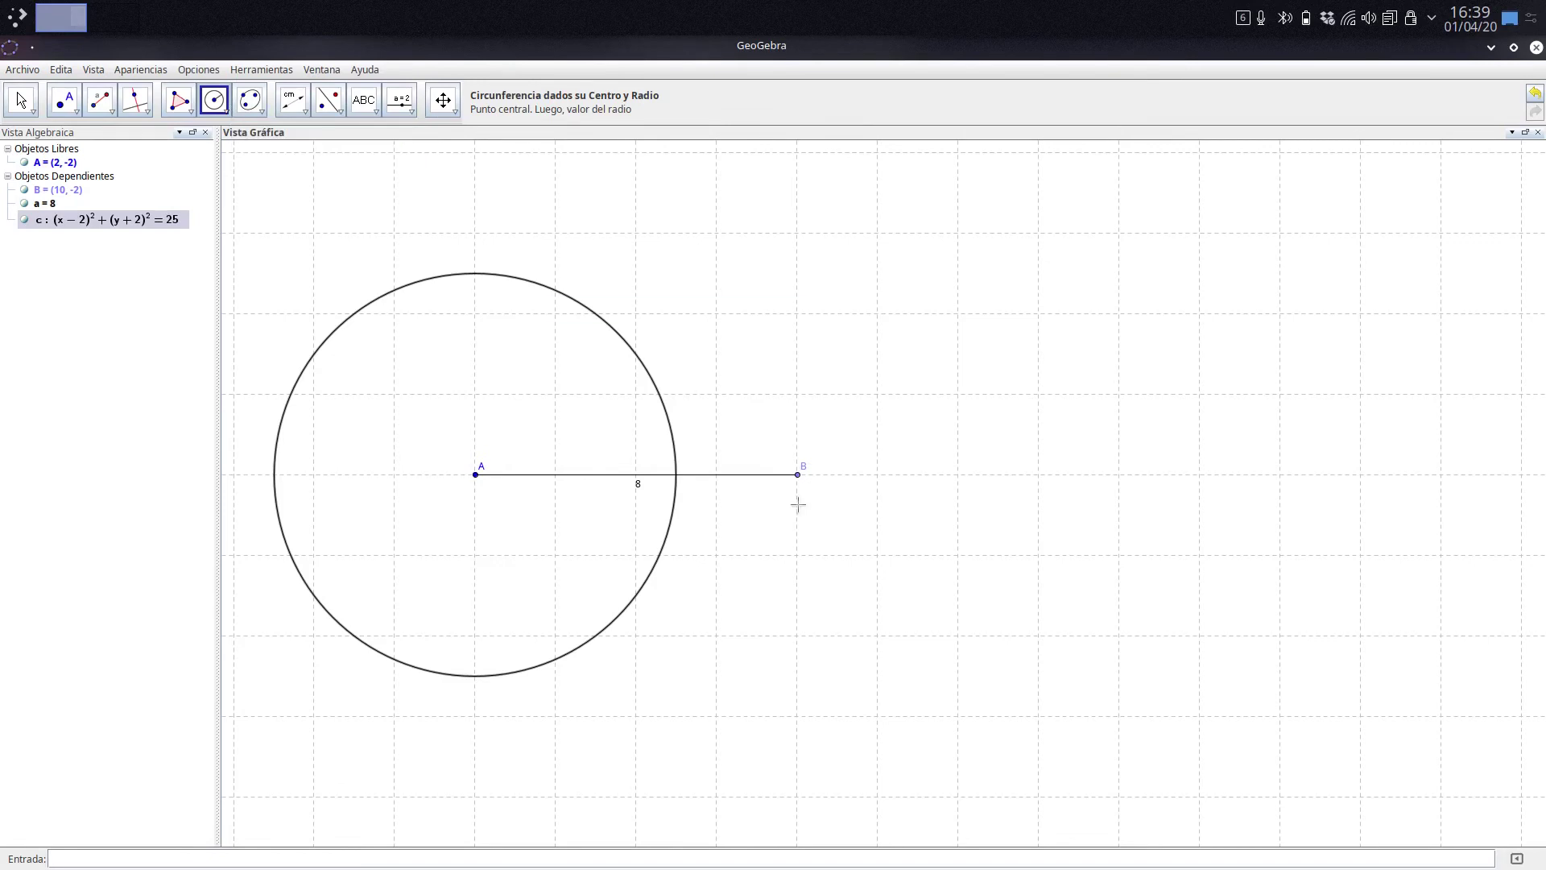
Draw a circle of radius 10 centred on point B and place a point at the circles' upper intersection
left_click(799, 475)
type("10")
key("Return")
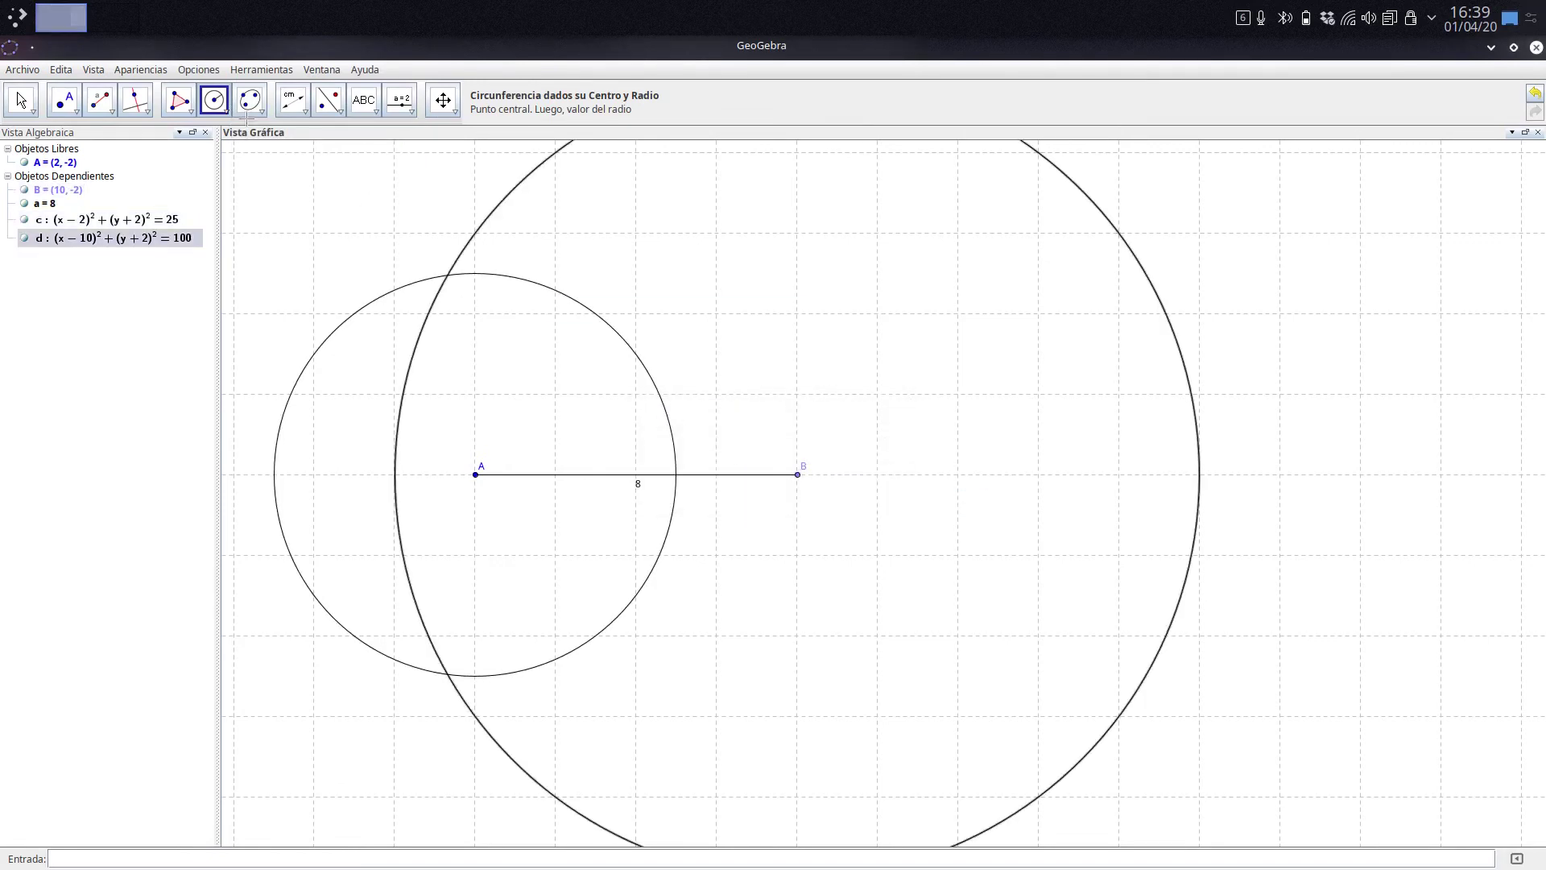
left_click(66, 102)
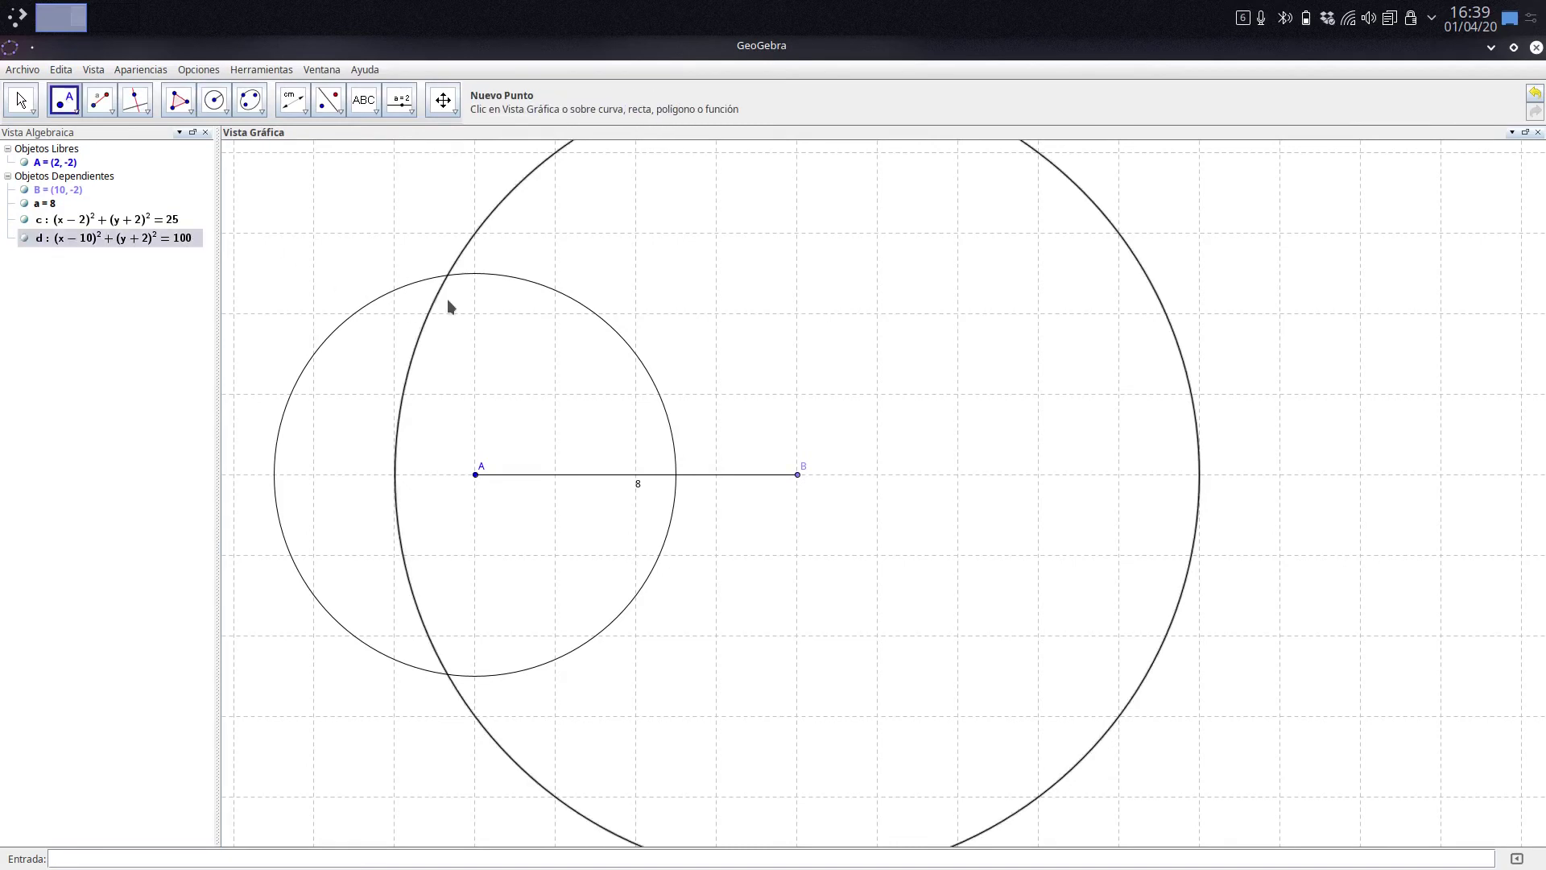
left_click(447, 275)
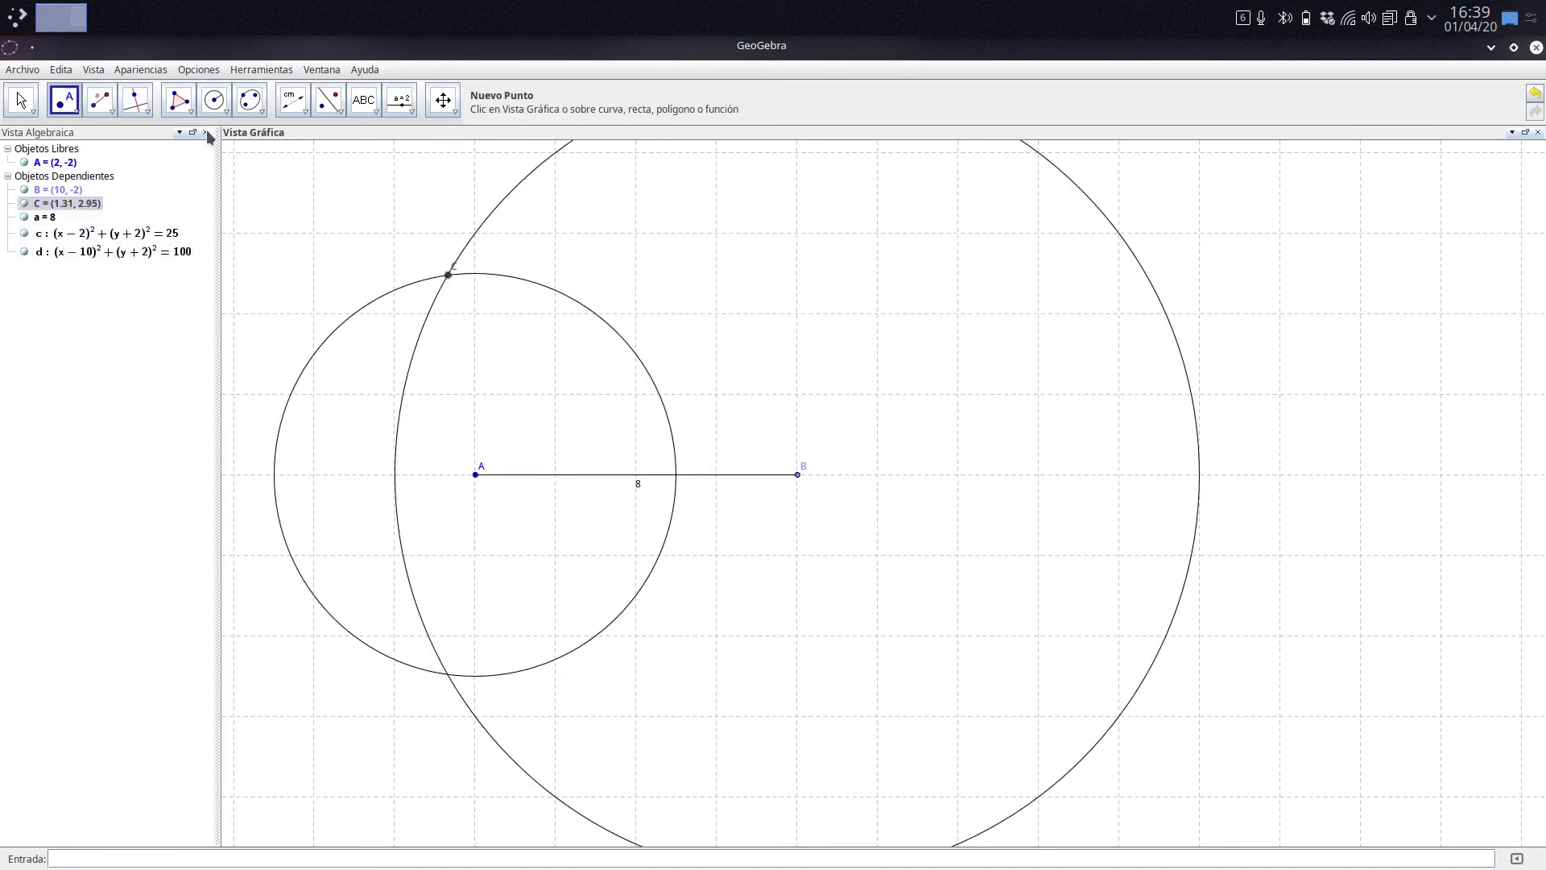
Complete the triangle with segments from A to C and from B to C
left_click(104, 106)
left_click(112, 113)
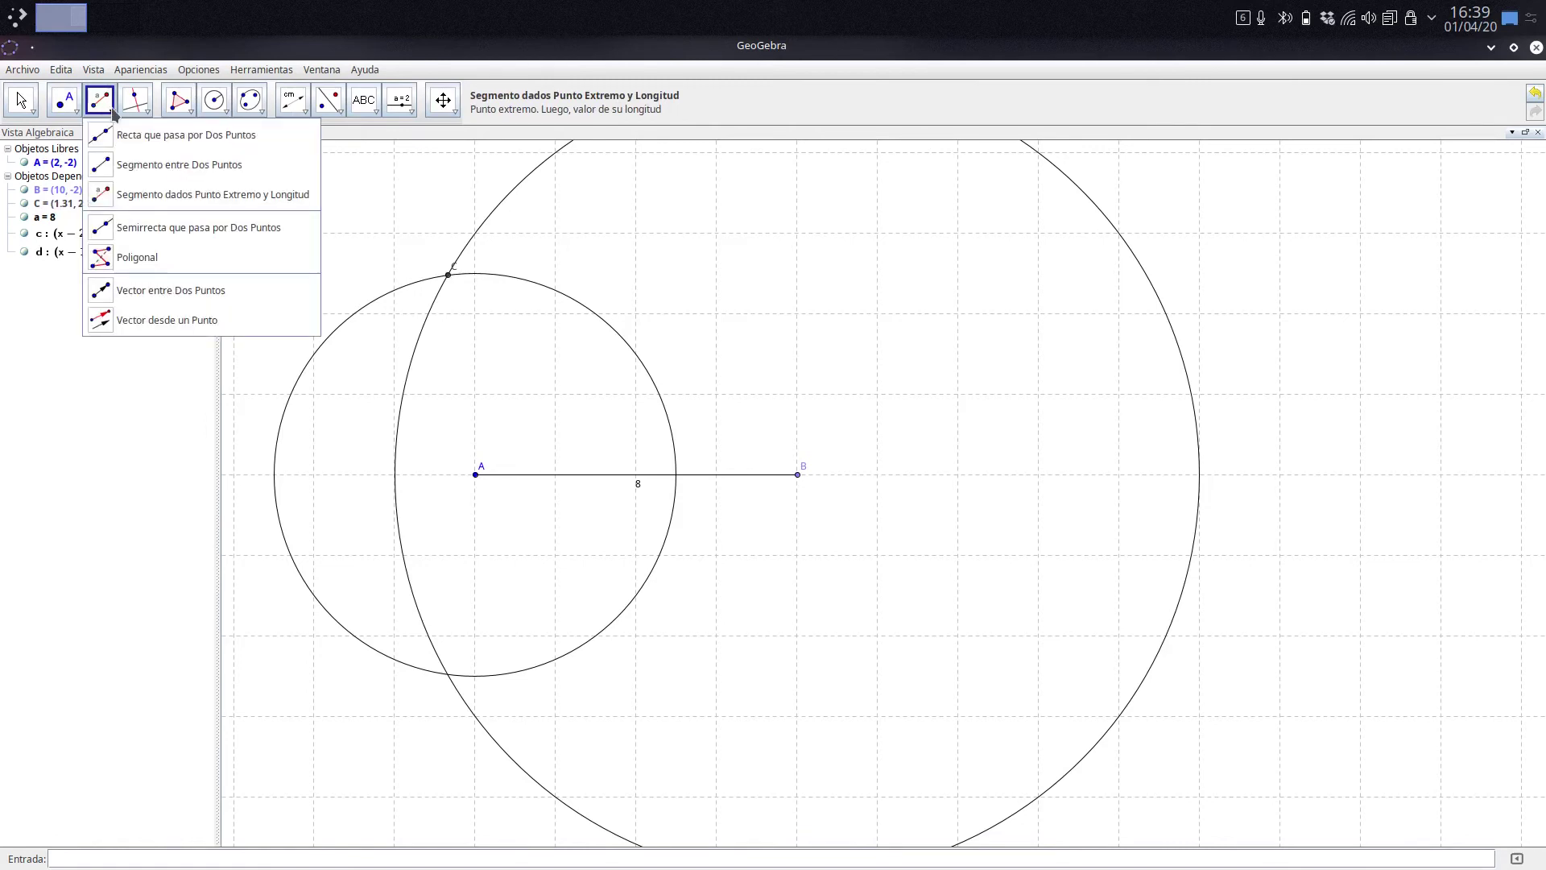
left_click(134, 198)
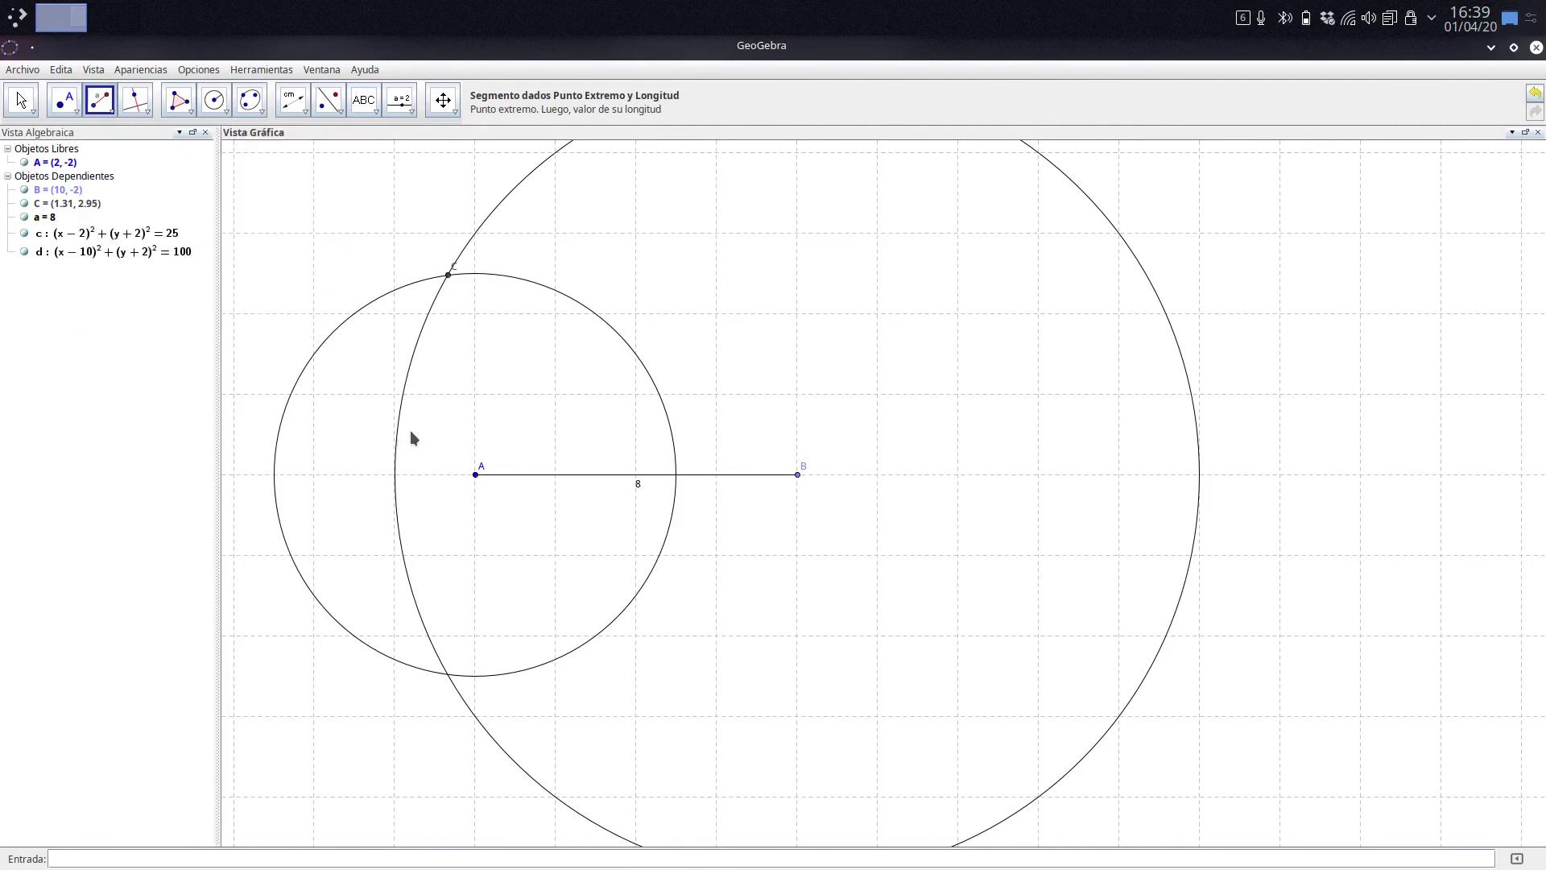
left_click(113, 112)
left_click(124, 170)
left_click(475, 475)
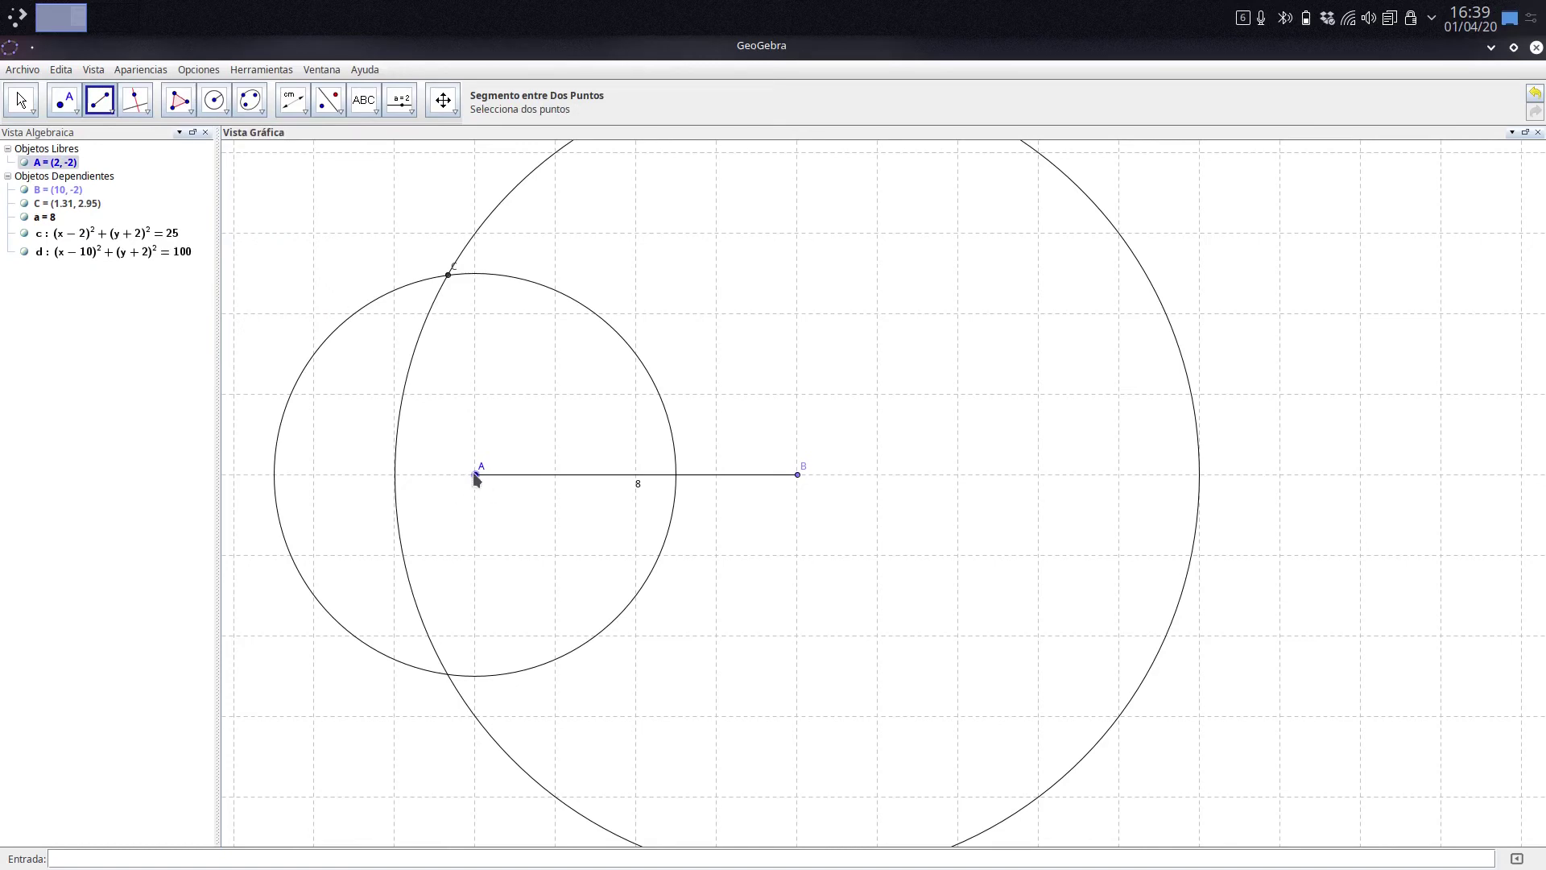
left_click(450, 275)
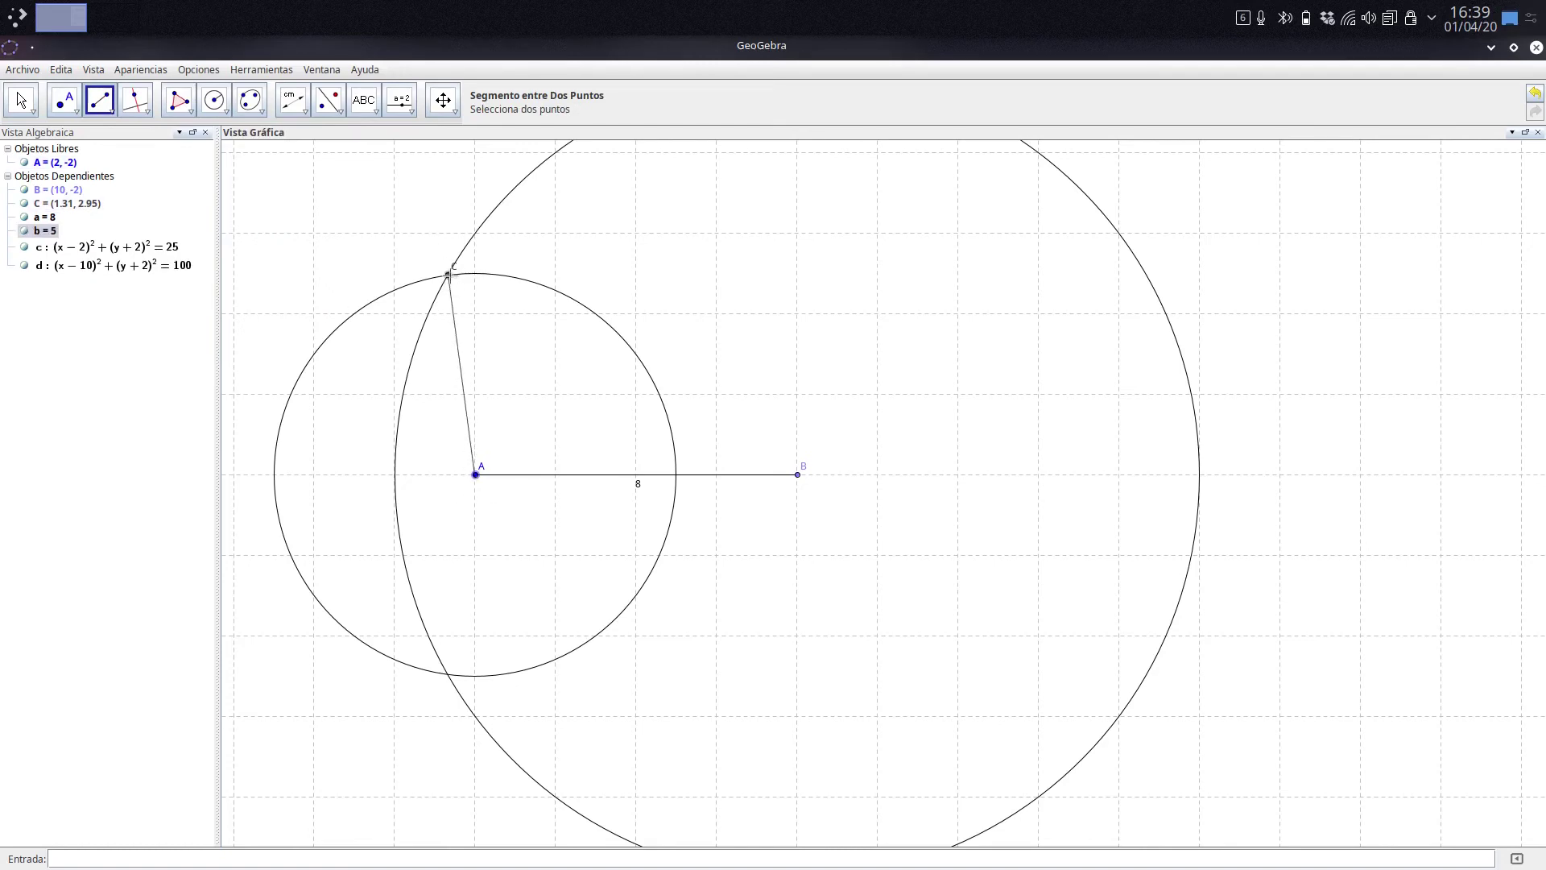
left_click(797, 474)
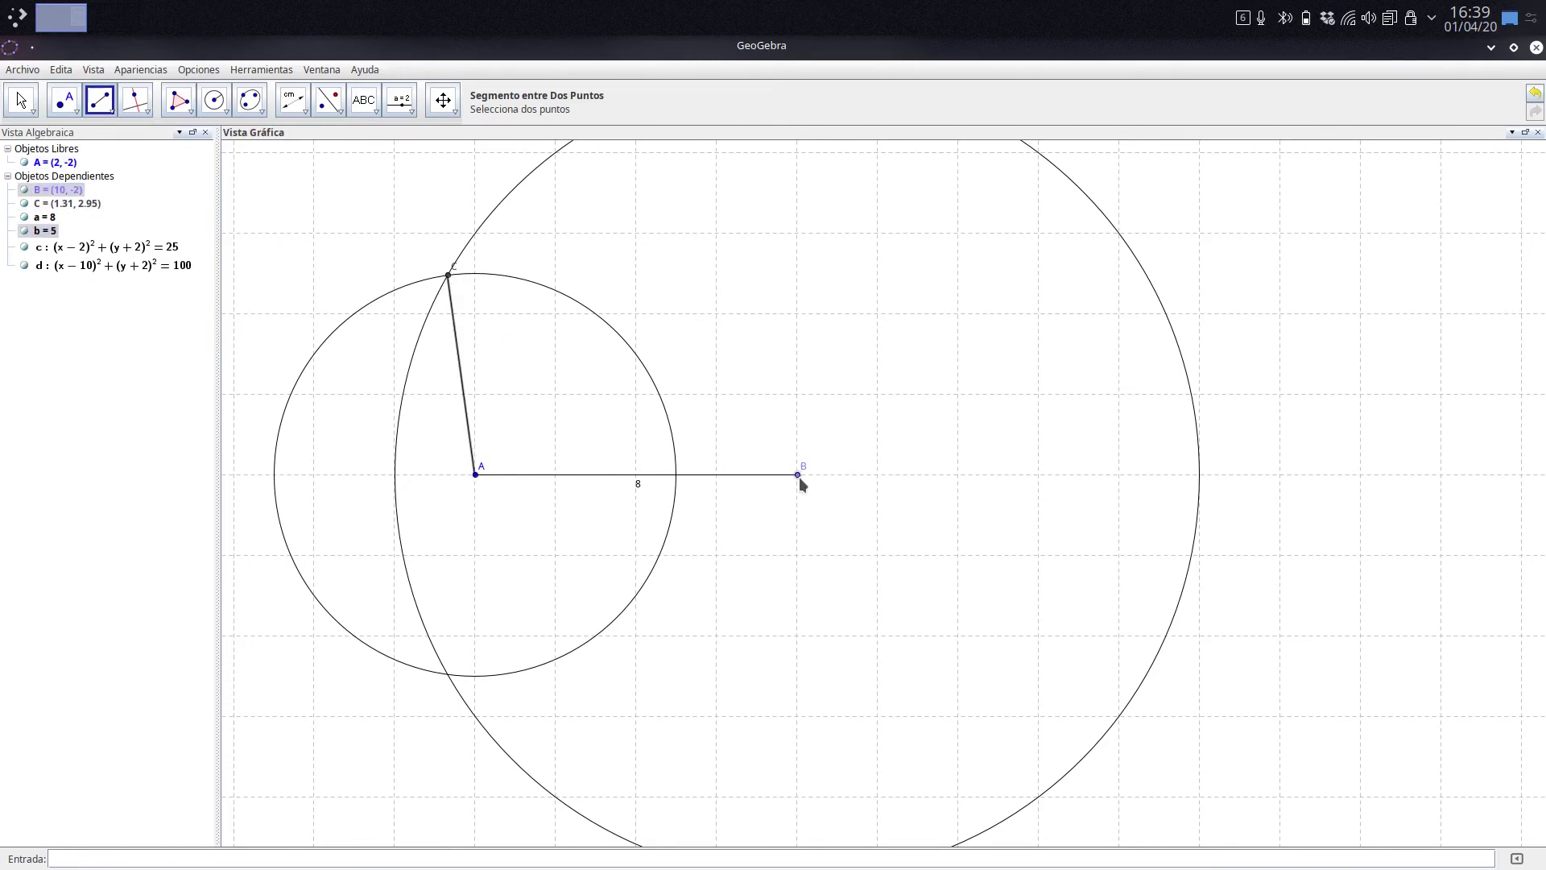
left_click(449, 275)
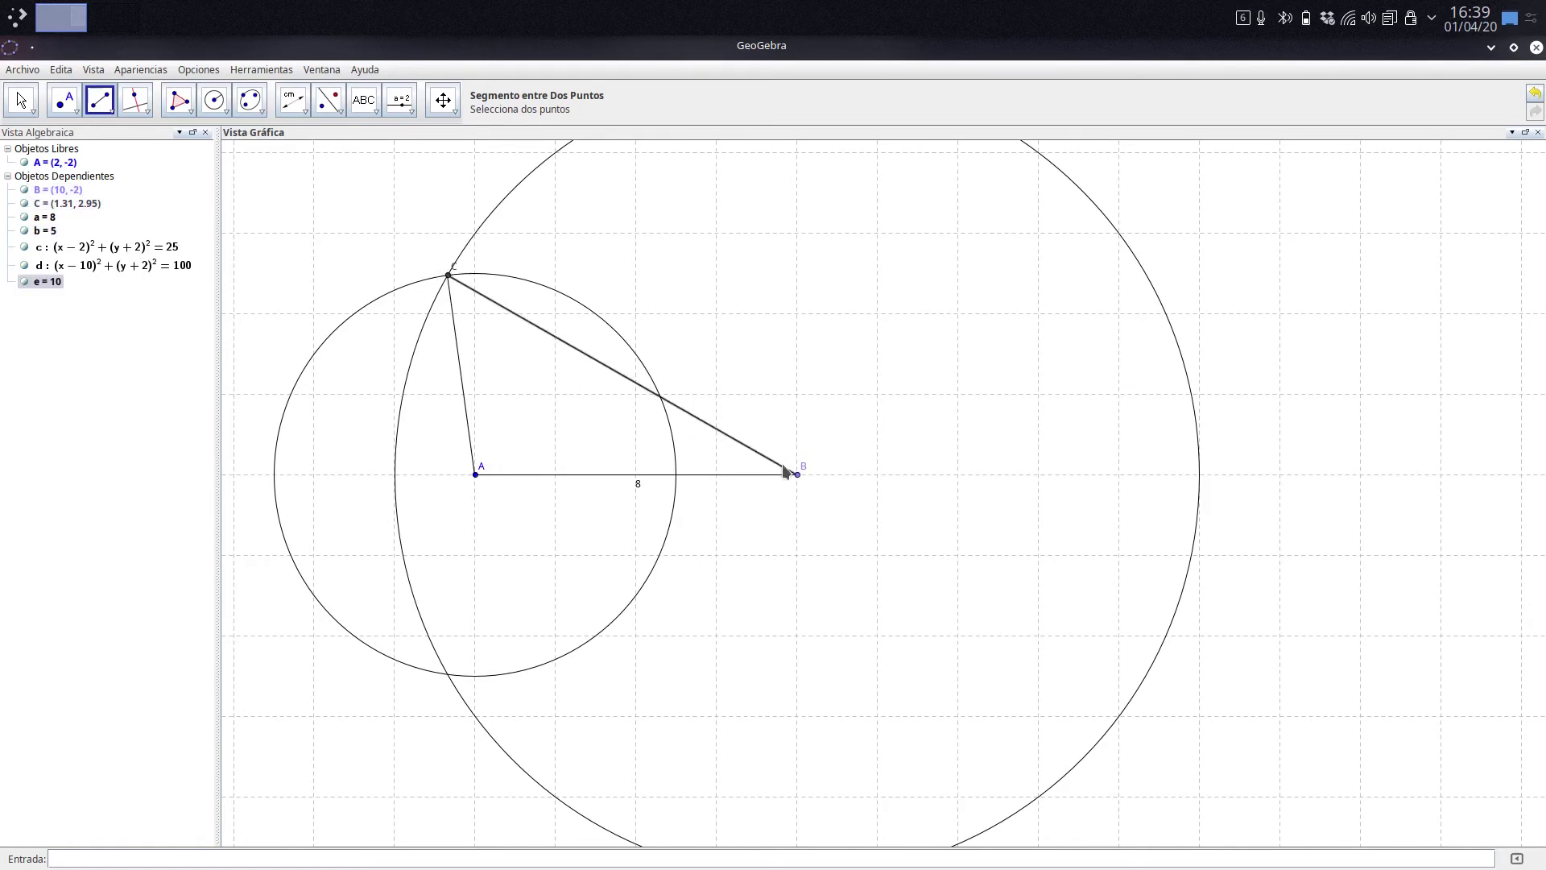
Label segments AC and BC with their lengths
left_click(303, 98)
left_click(465, 391)
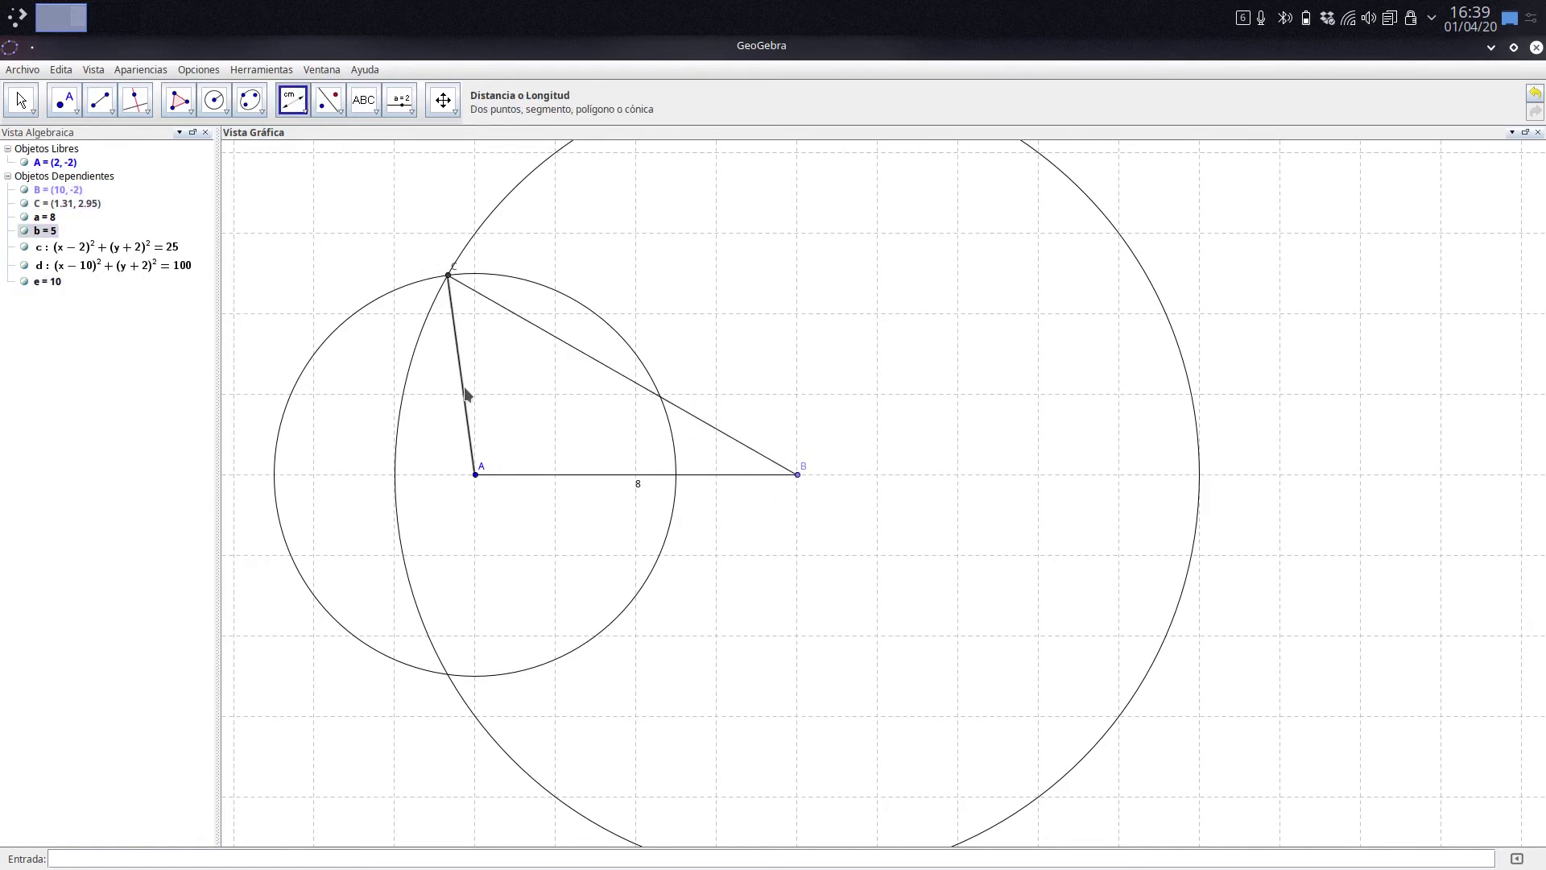
left_click(586, 354)
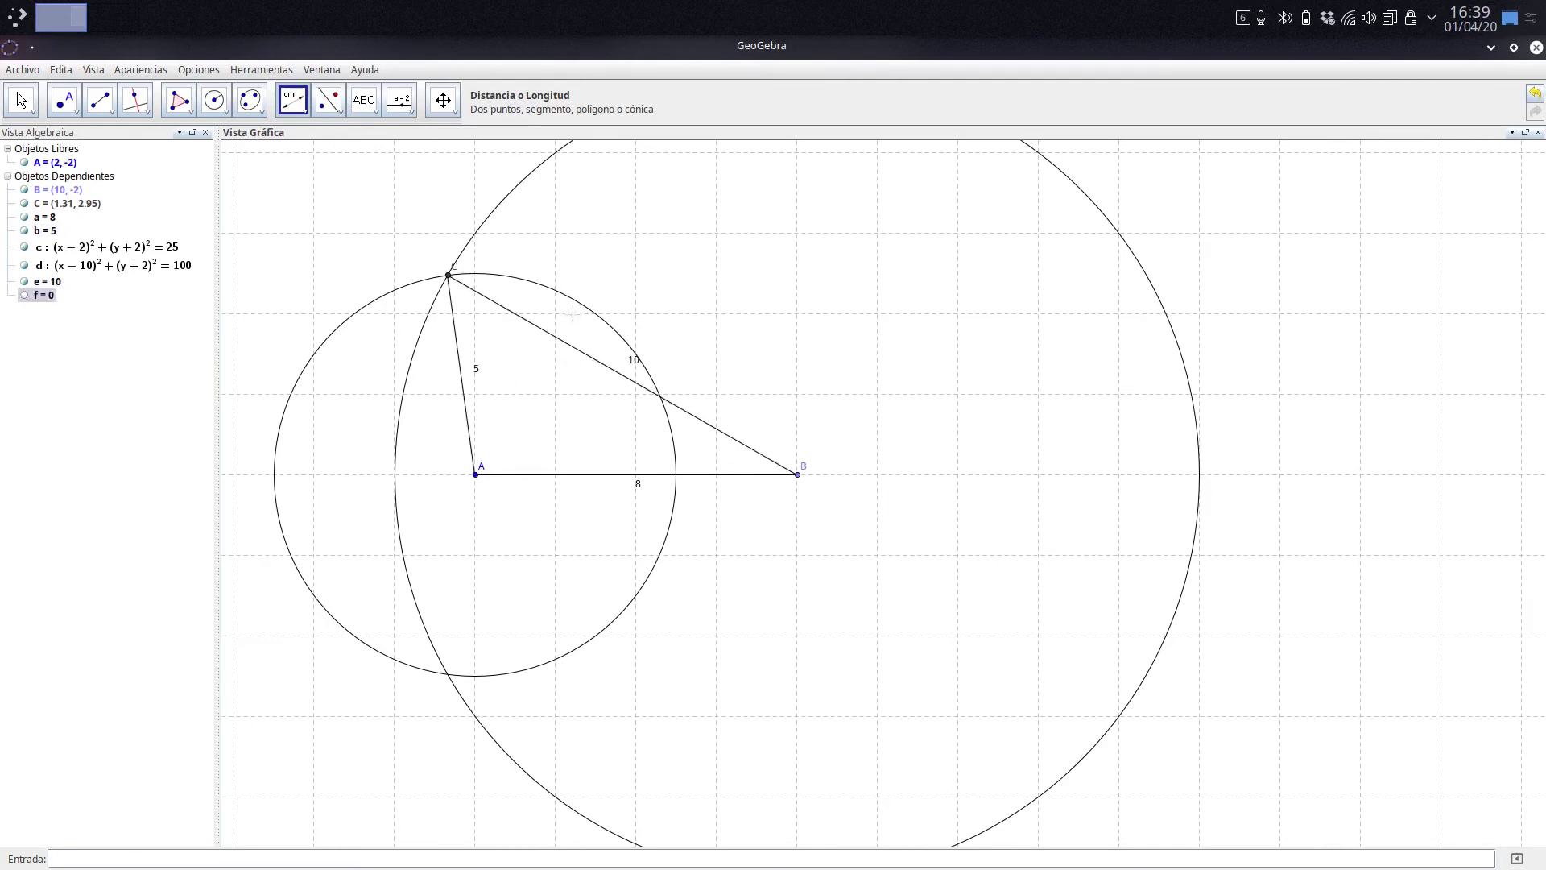
Hide the circles centred on A and B without deleting them
right_click(517, 182)
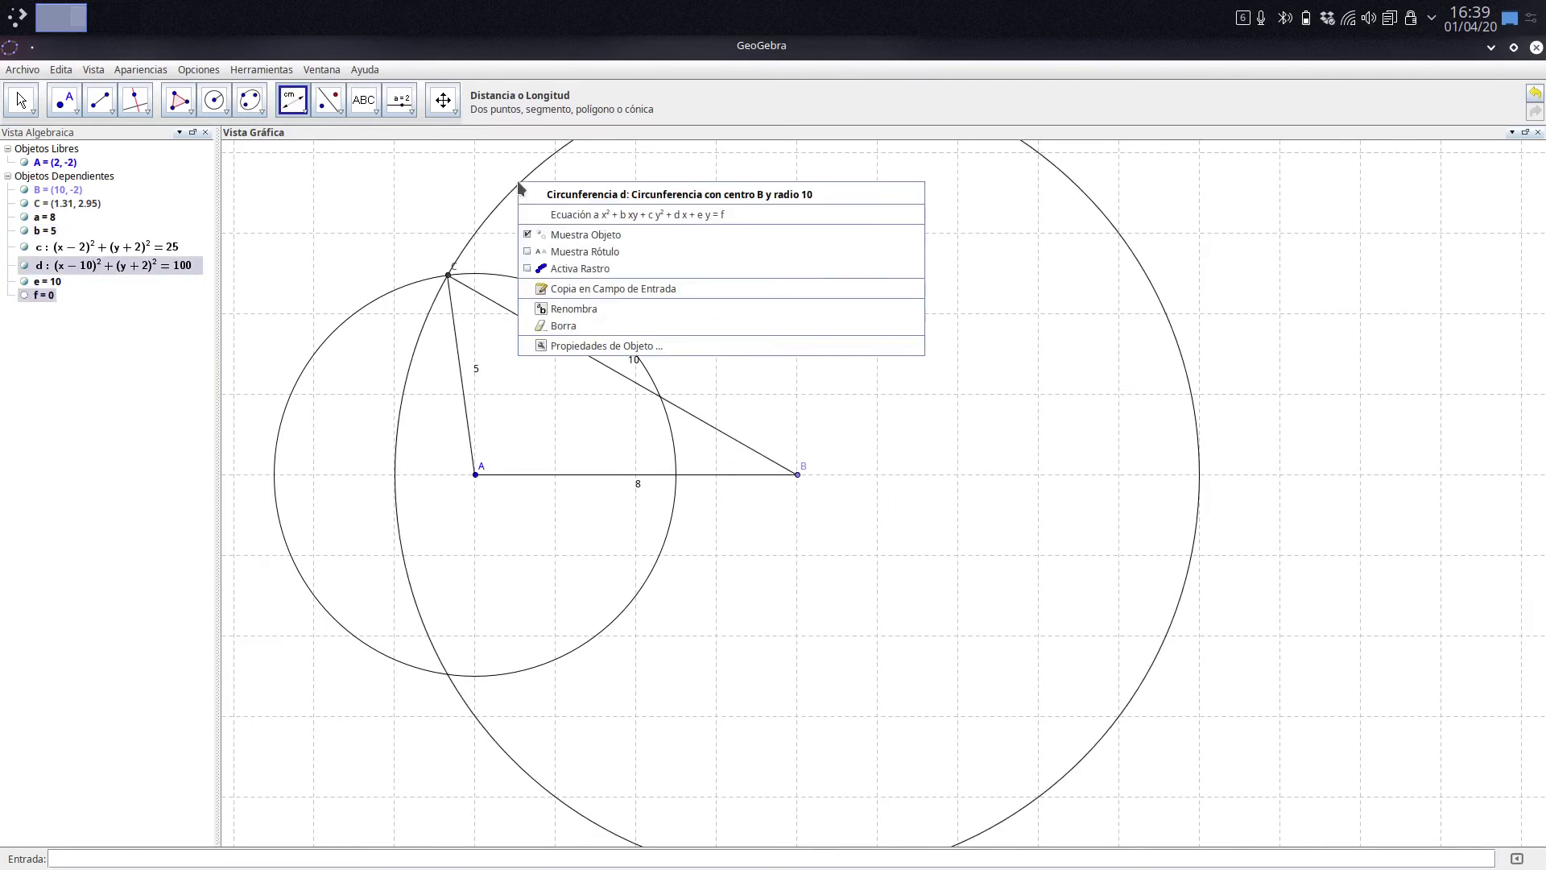
left_click(554, 236)
right_click(583, 308)
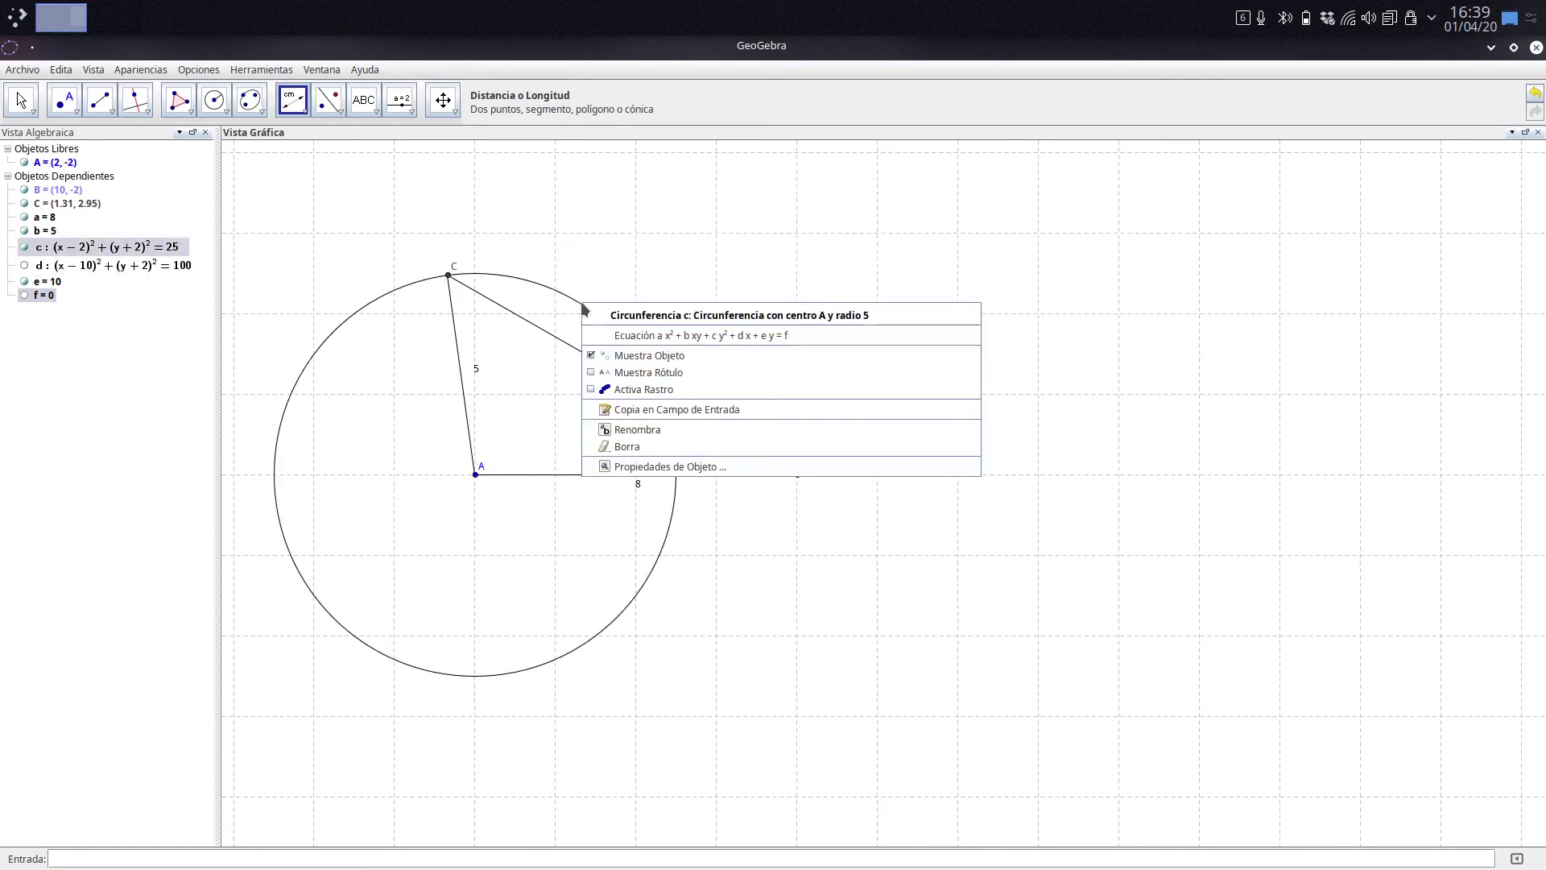
left_click(617, 357)
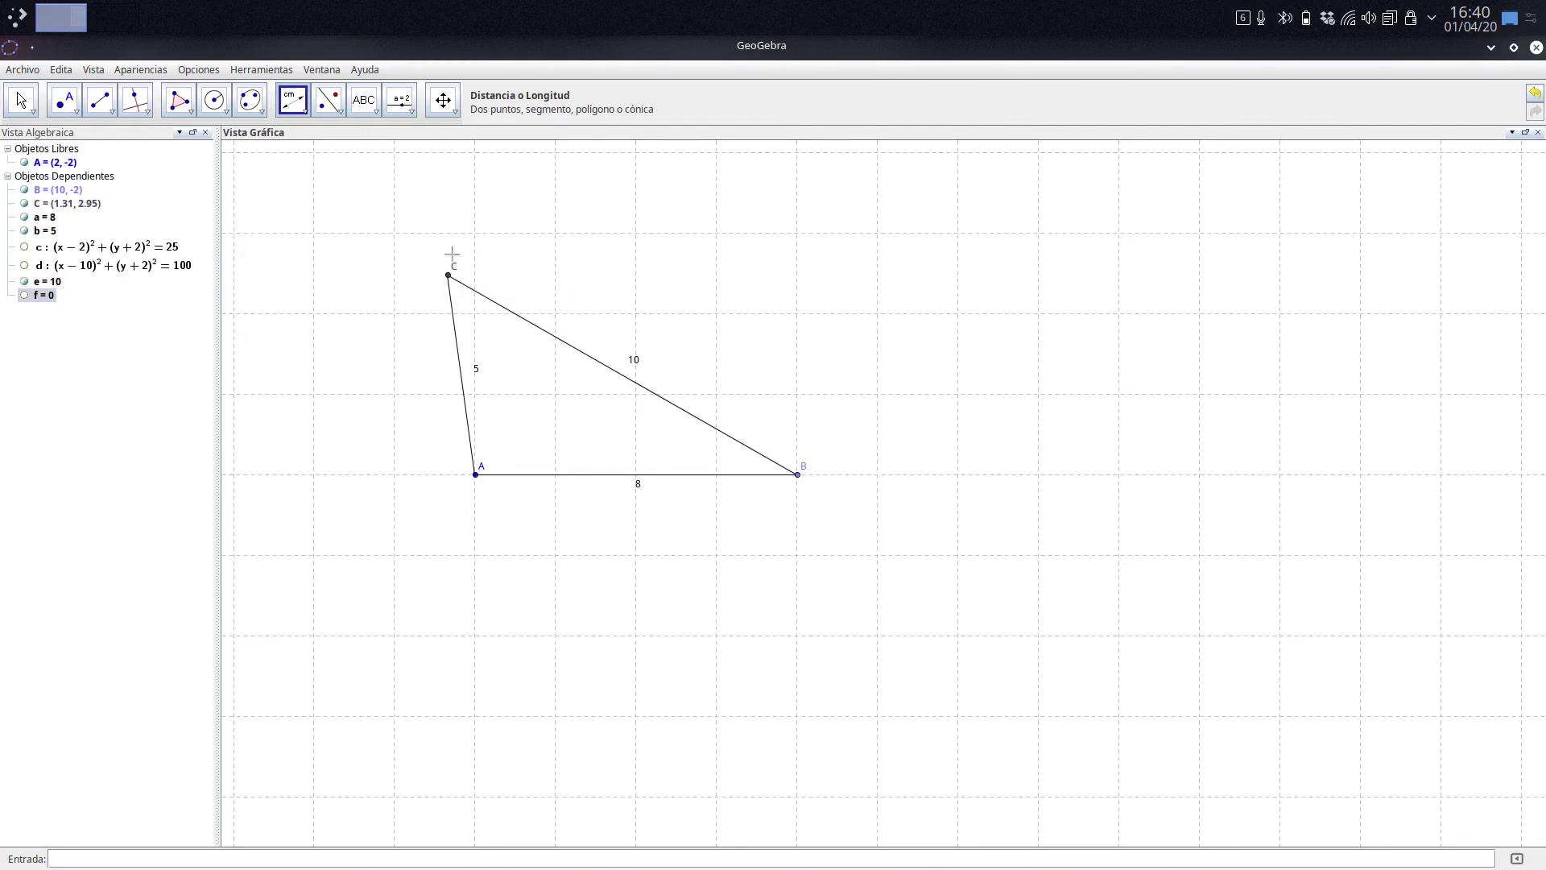
Rotate the triangle by moving vertex B to about (9.78, -3.86), and try to move vertex C
left_click(18, 101)
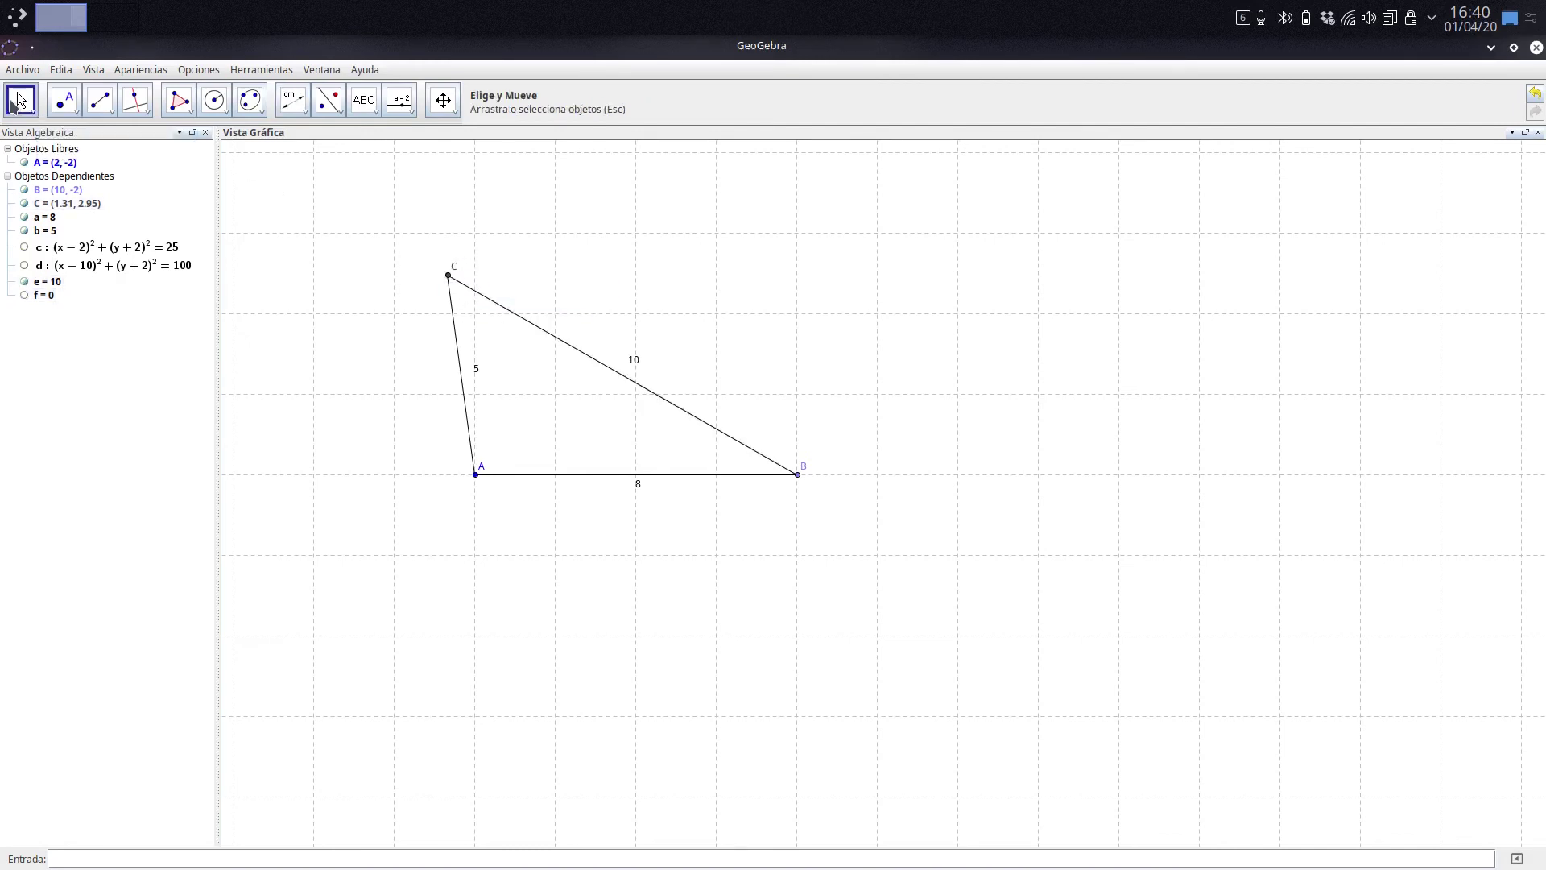
left_click(798, 476)
left_click_drag(799, 476, 791, 551)
left_click_drag(860, 504, 910, 577)
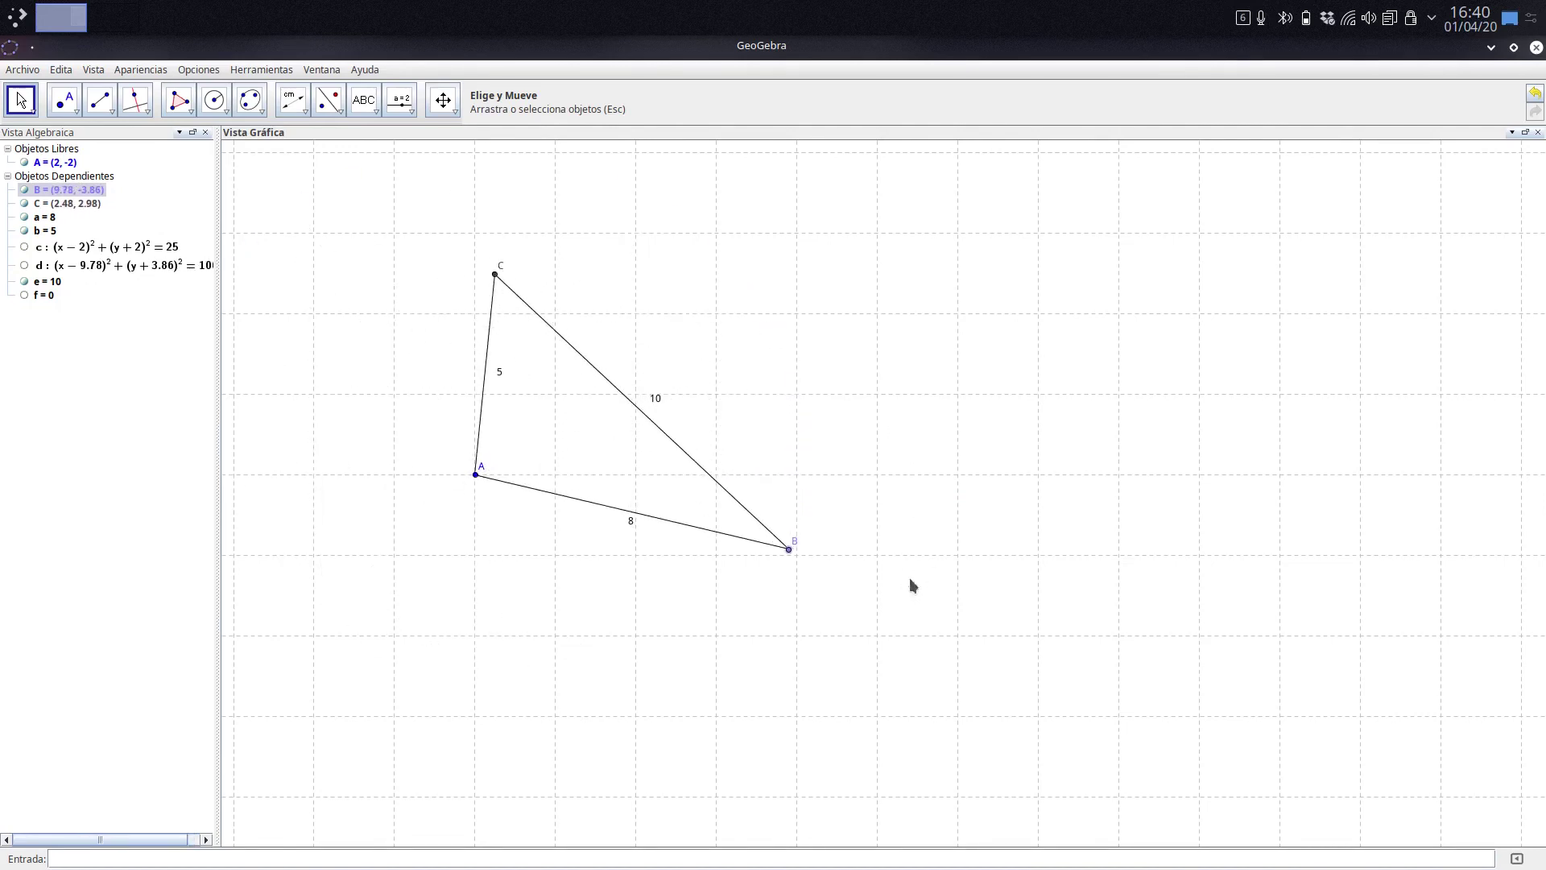
left_click(494, 275)
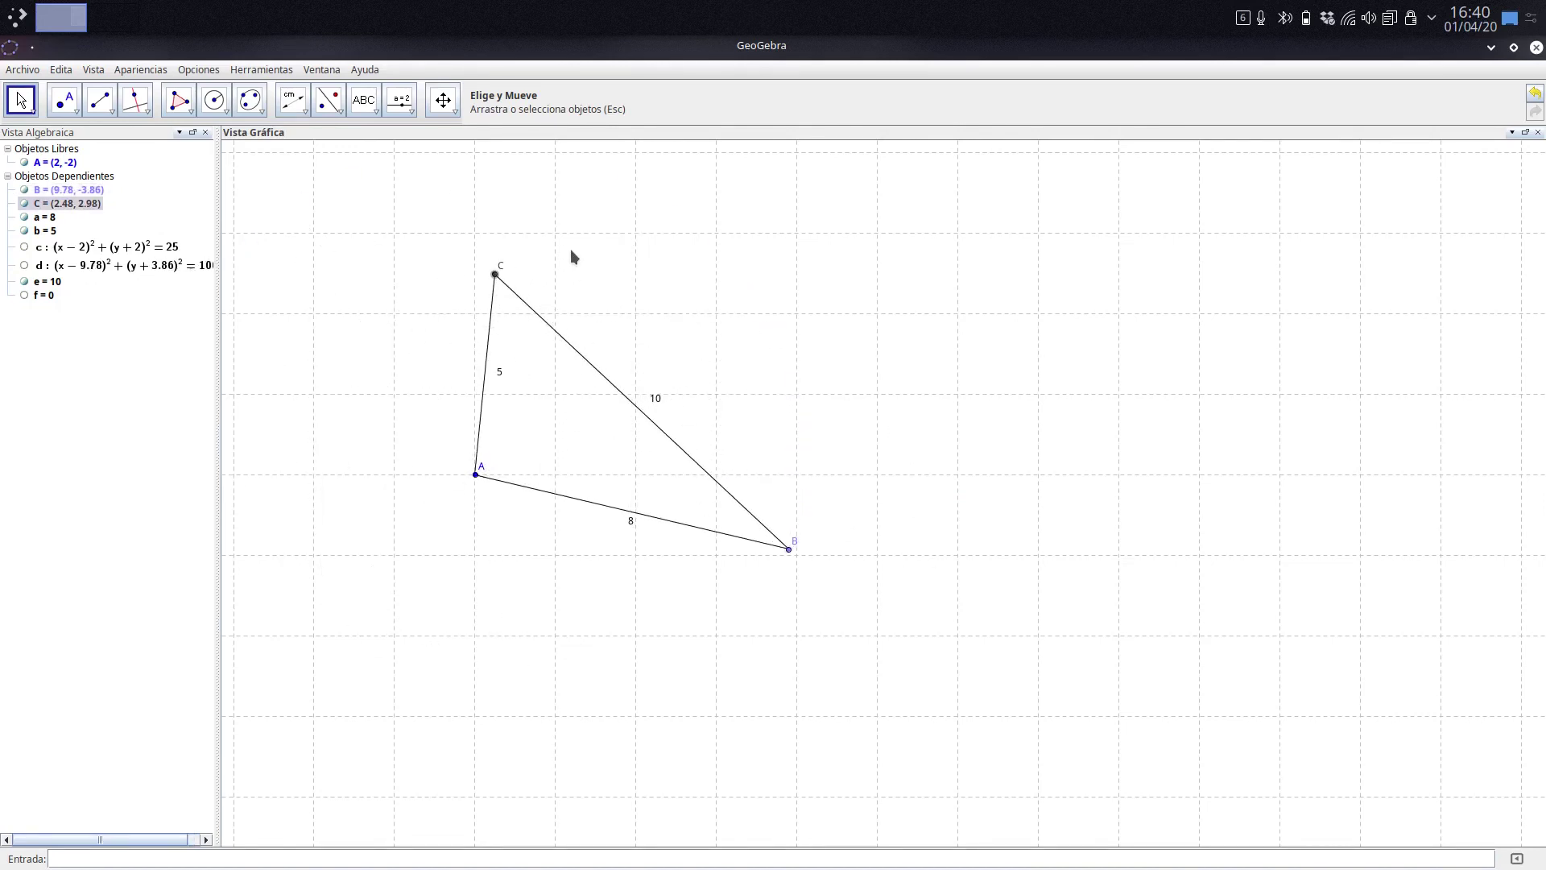
left_click(521, 274)
left_click(495, 276)
Reposition the triangle by its vertices A and B, setting side AB almost horizontal and A at about (6.9, -1.94)
left_click(476, 475)
left_click_drag(476, 475, 844, 421)
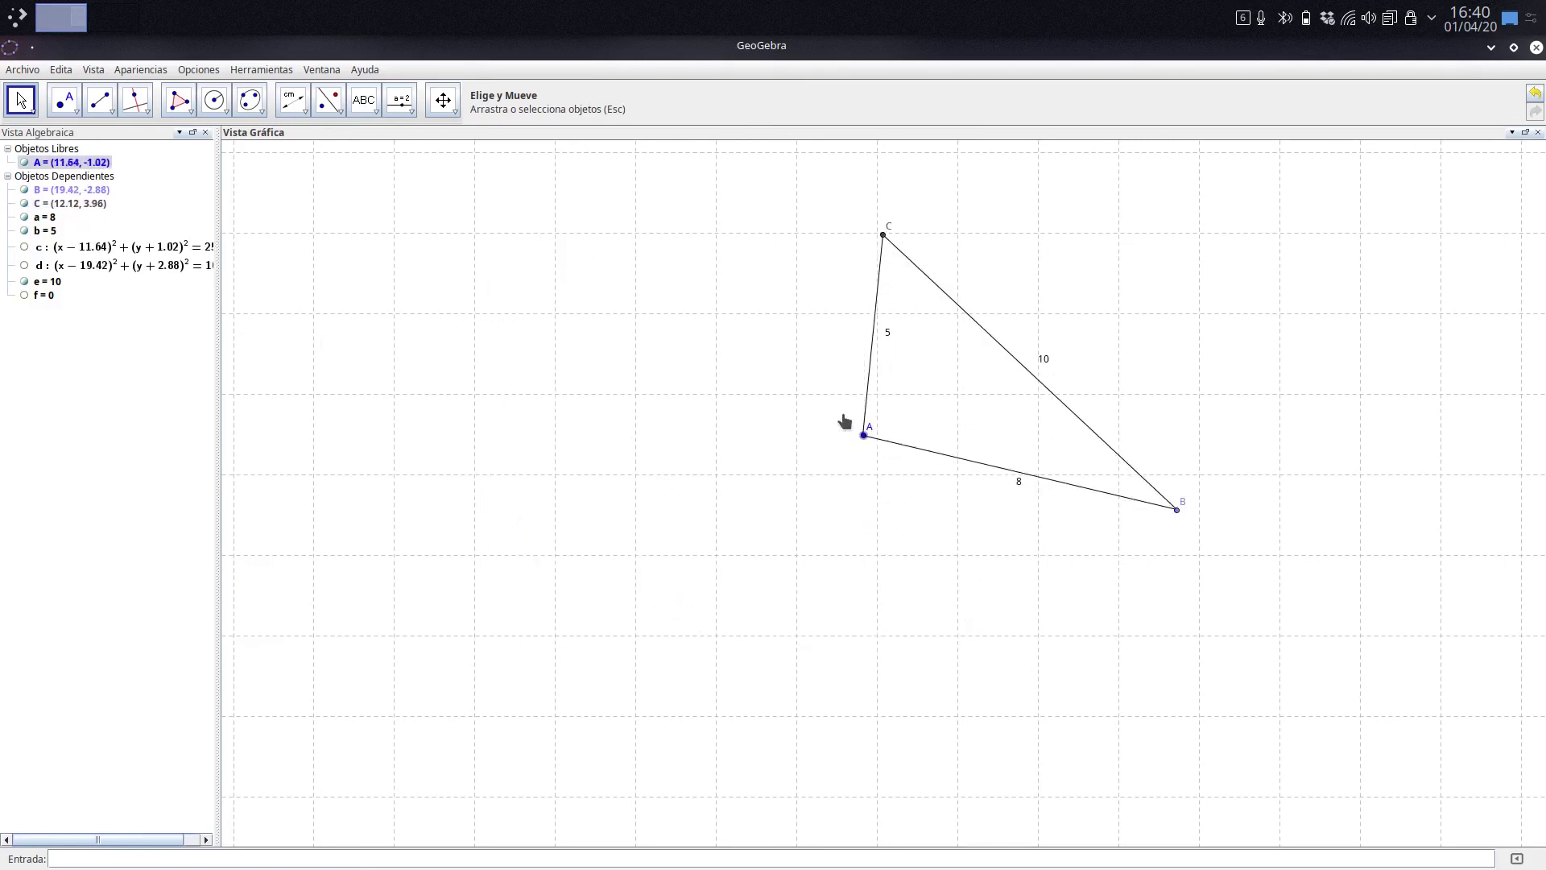
left_click(1144, 486)
left_click_drag(1144, 485, 1011, 428)
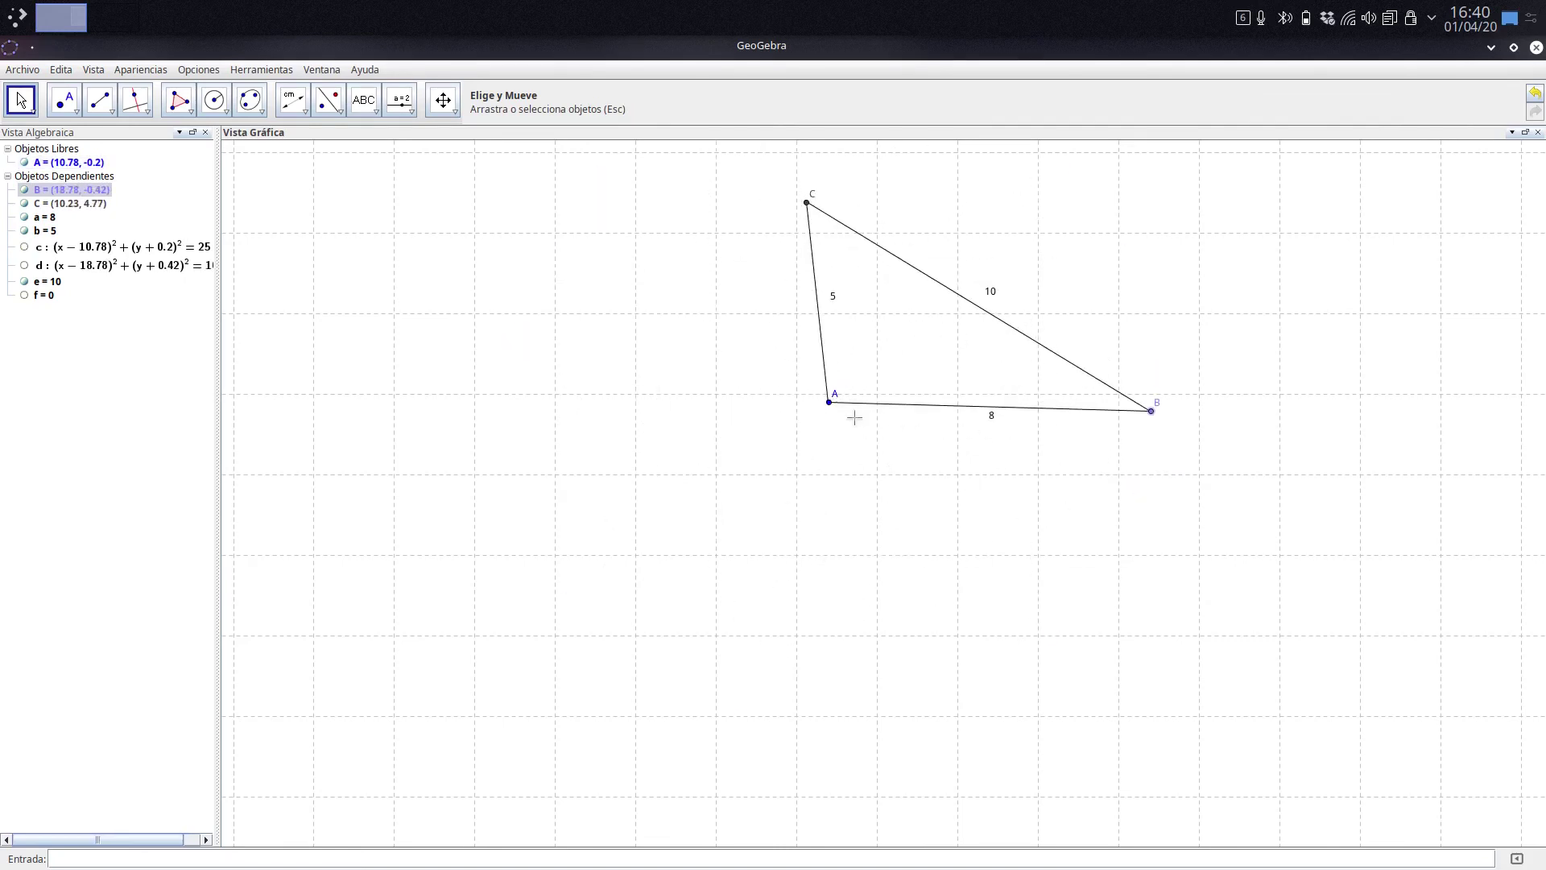
left_click_drag(829, 402, 697, 460)
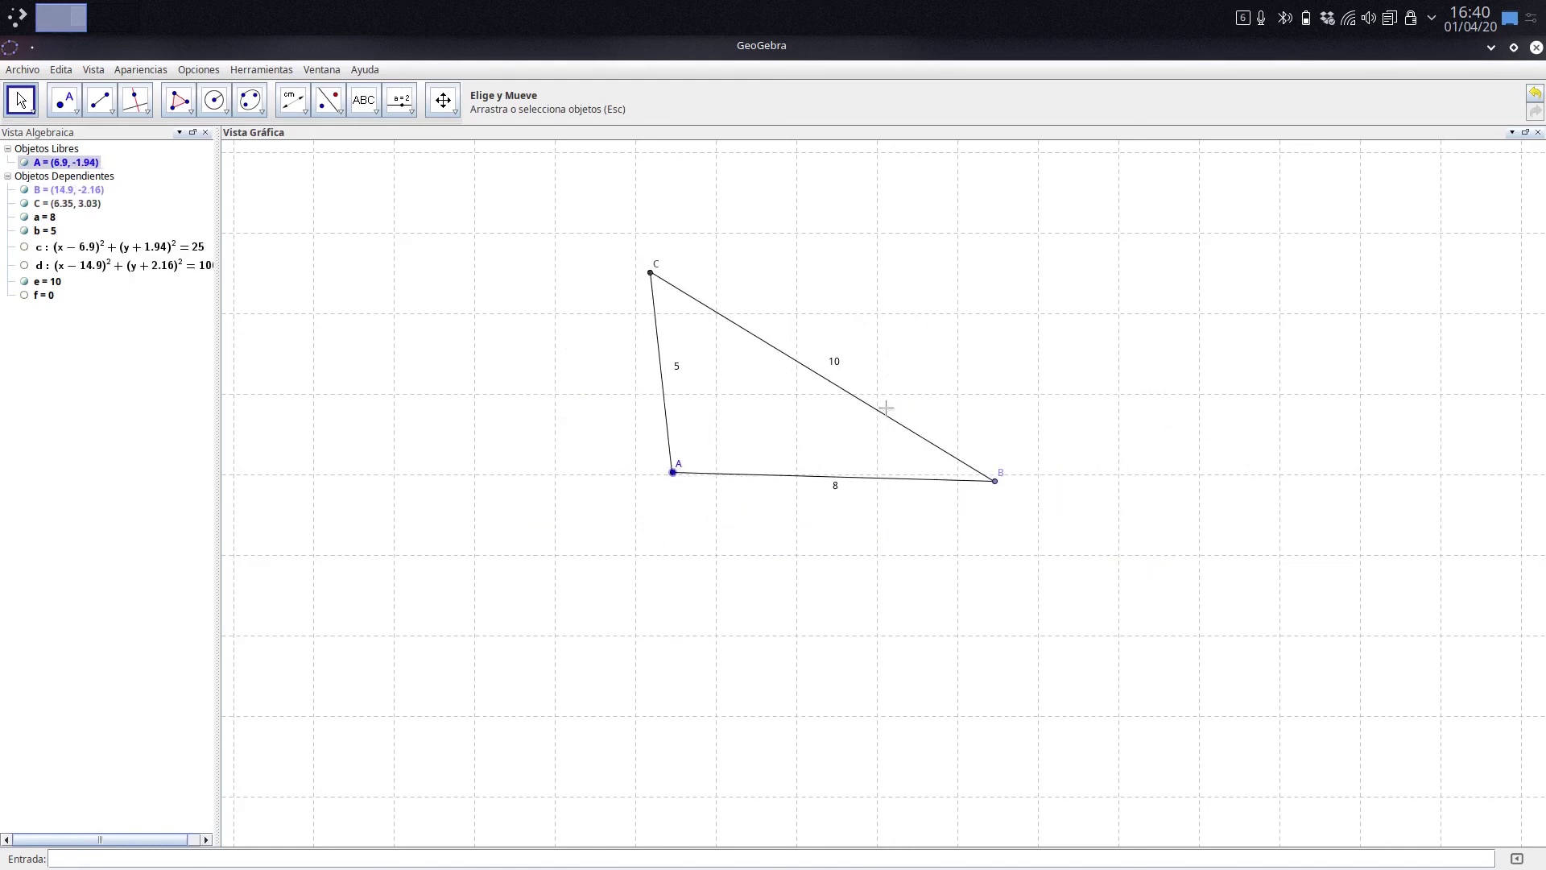